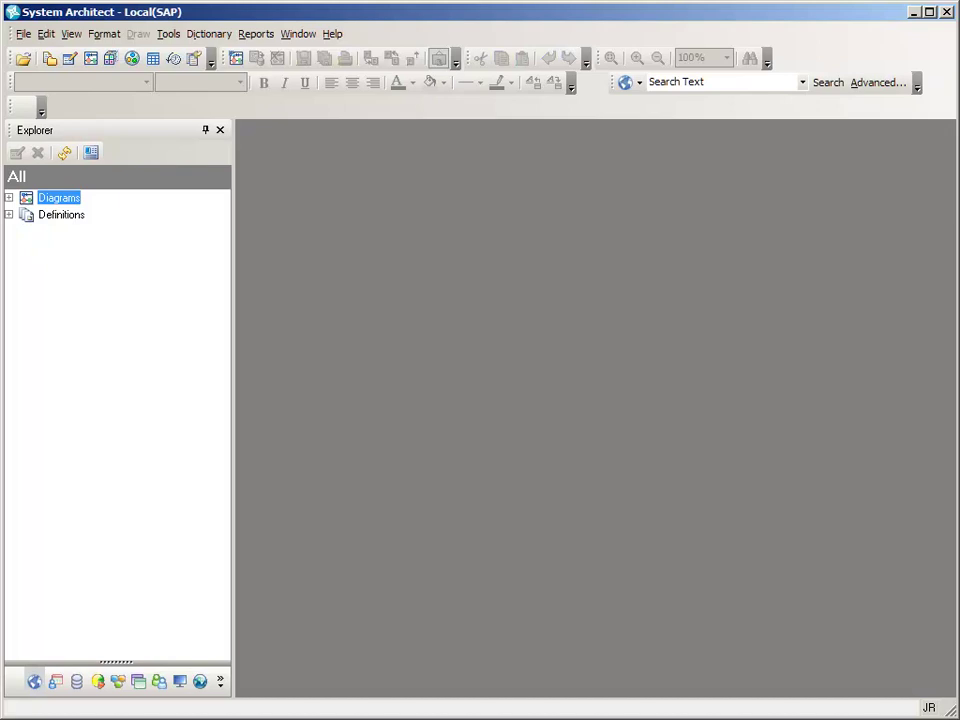
Step: Connect to the SAP Solution Manager server by entering the account password for the prefilled user
left_click(174, 37)
left_click(258, 206)
left_click(336, 358)
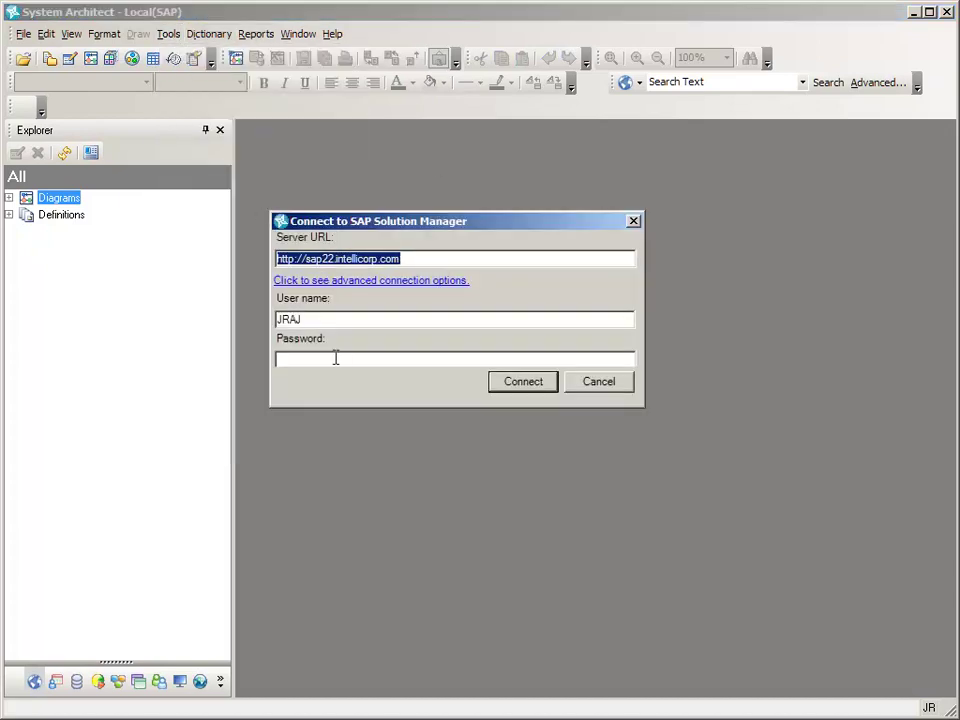
type("********")
left_click(520, 386)
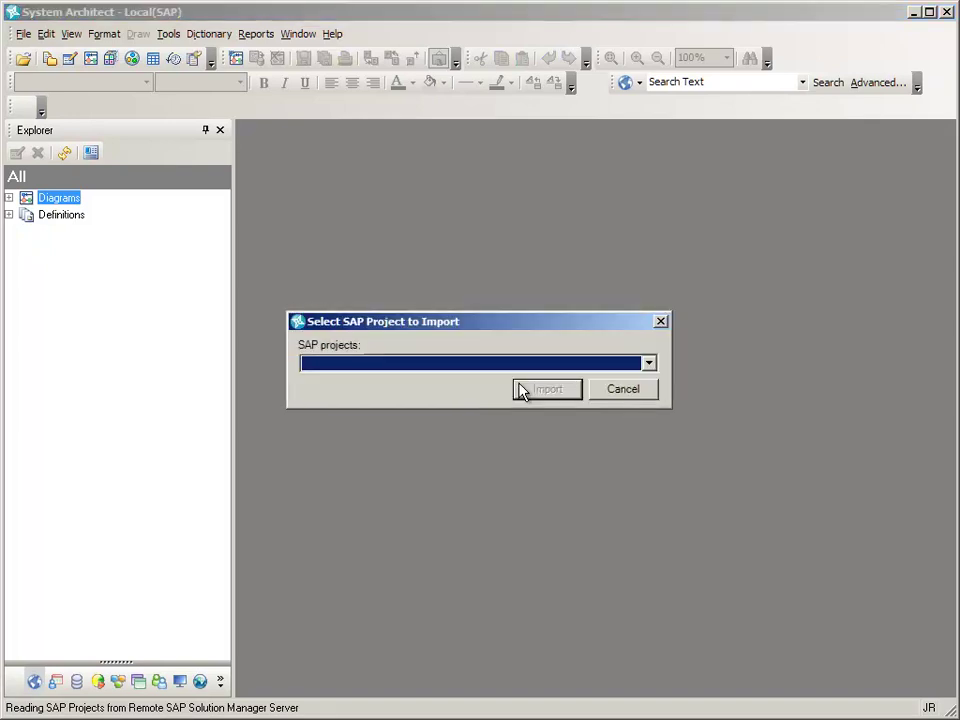
Step: Choose the BANKING project from the SAP projects and import it
left_click(648, 366)
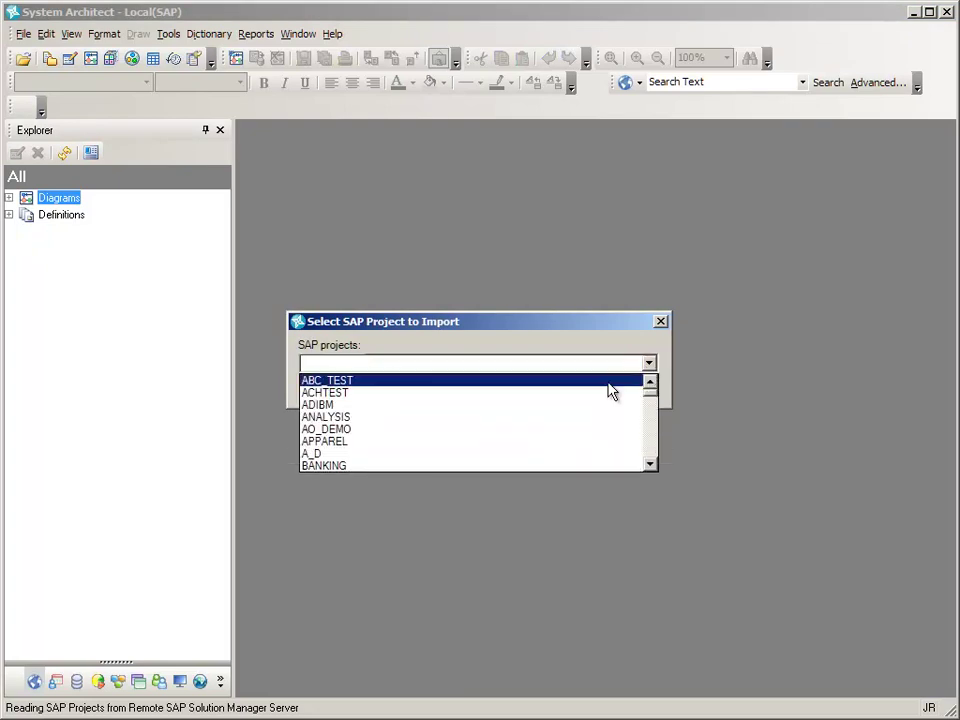
left_click(437, 466)
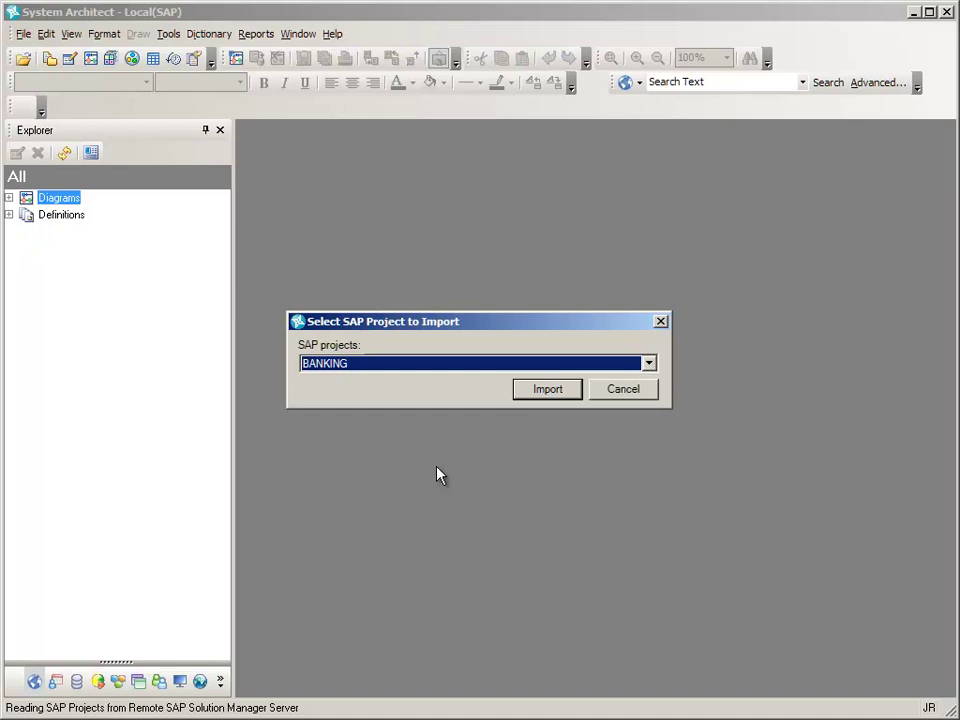
left_click(552, 389)
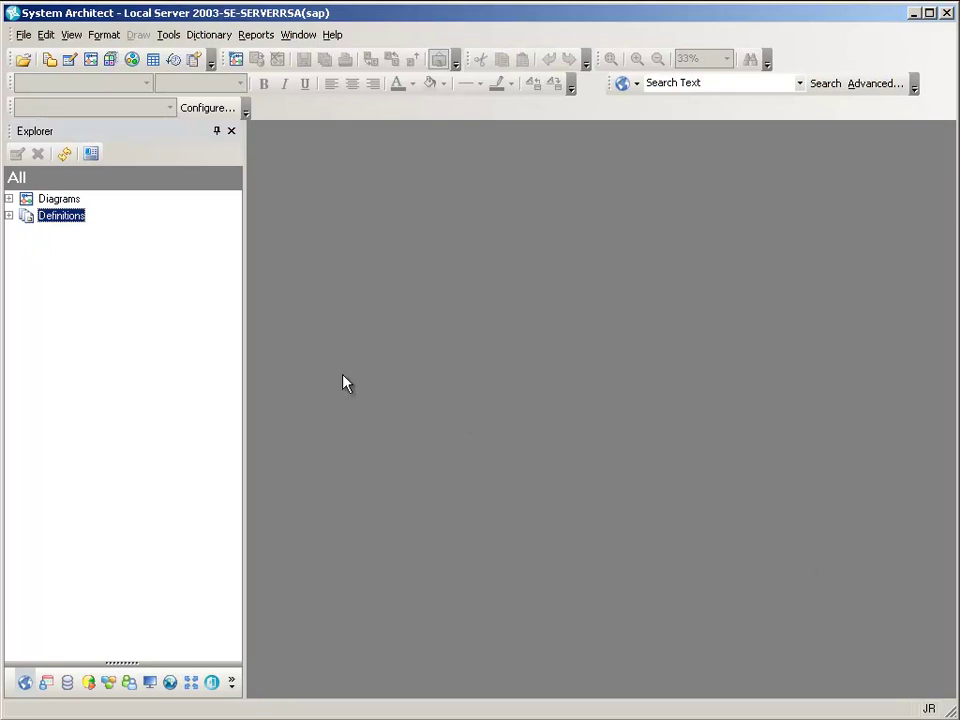
Step: Expand the SAP Project definitions down to the scenarios of the BANKING project
left_click(9, 216)
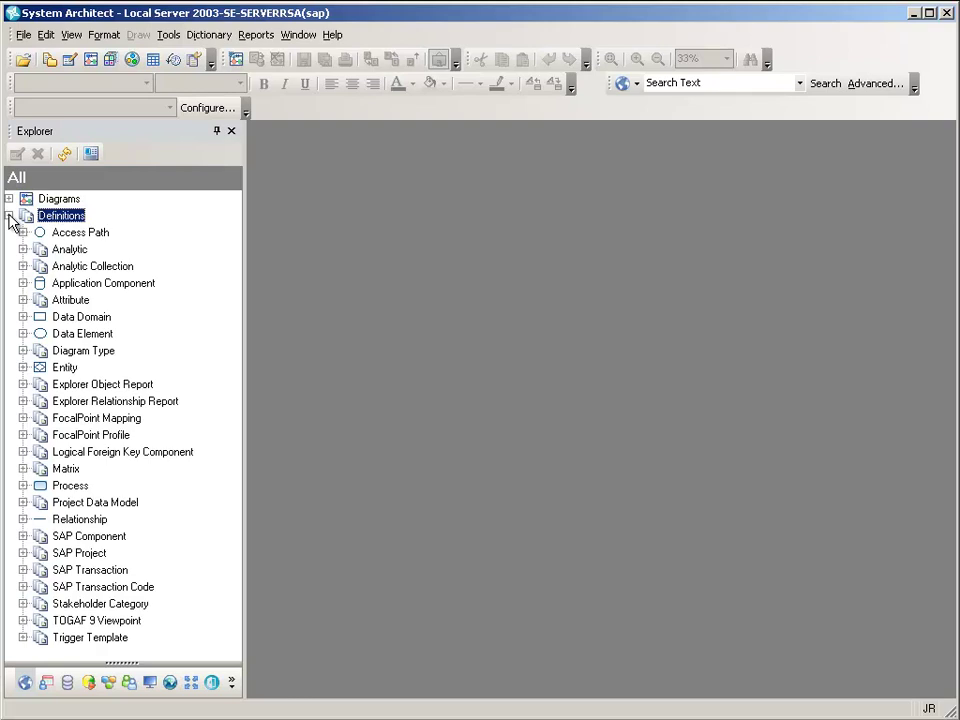
left_click(23, 553)
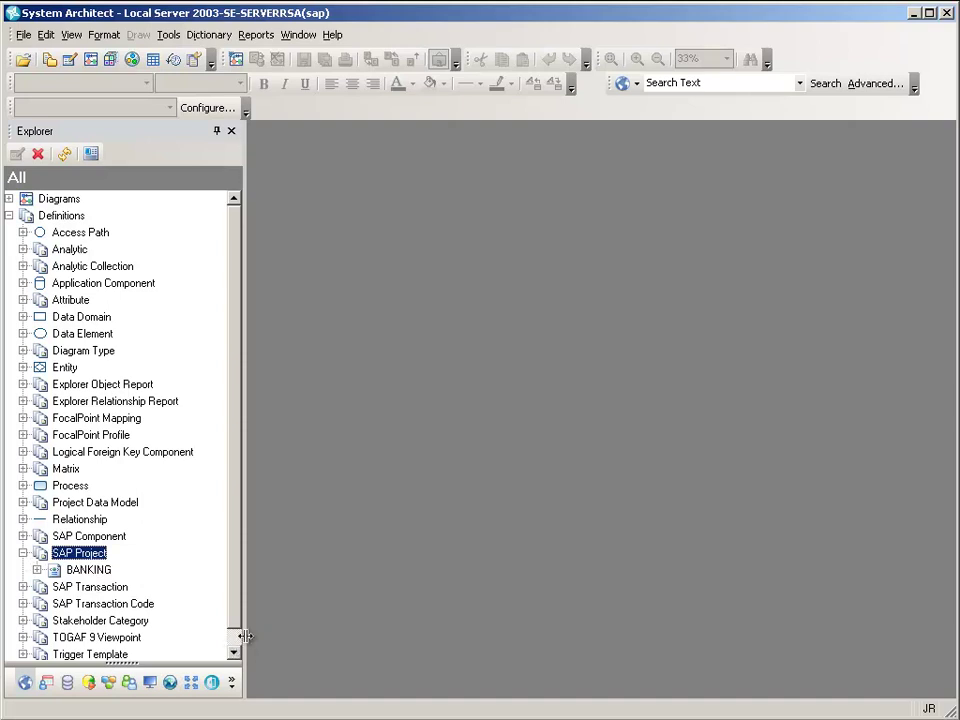
left_click_drag(407, 671, 405, 671)
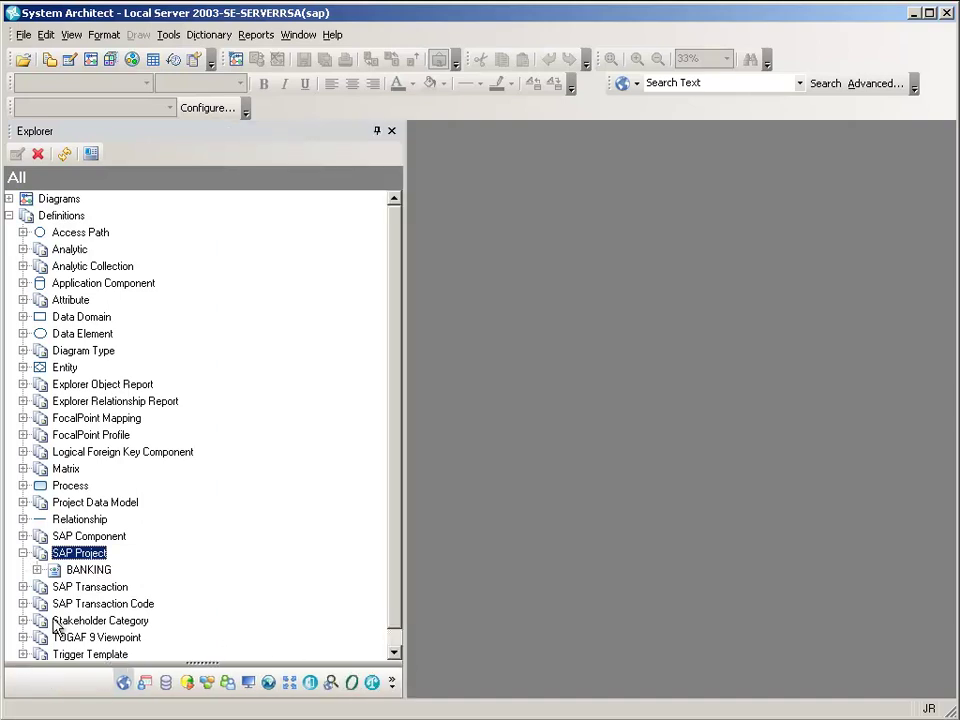
left_click(37, 569)
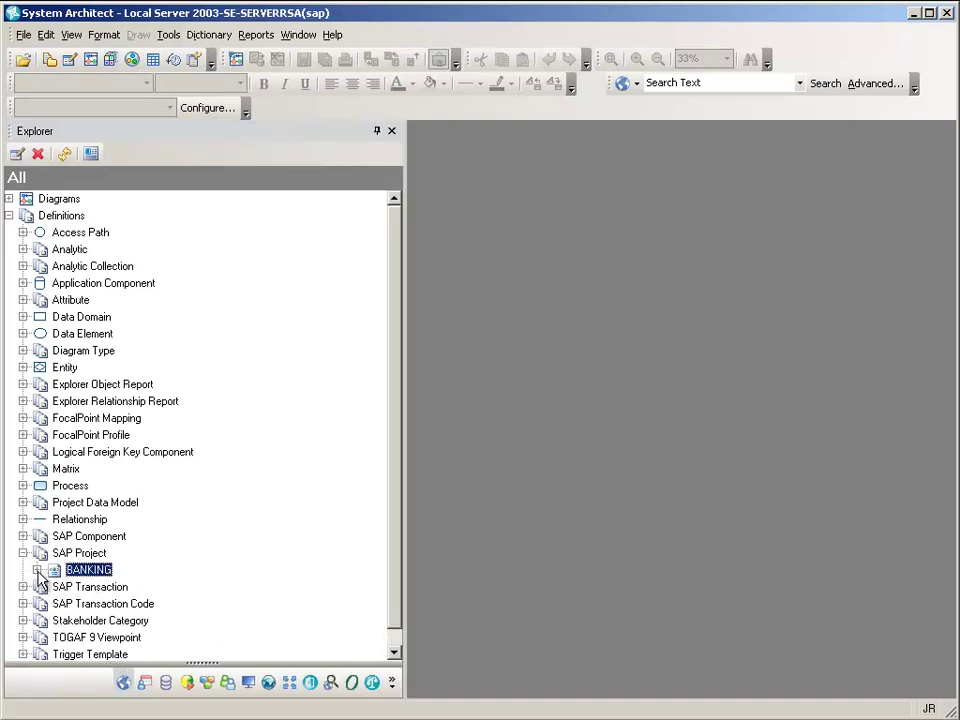
left_click(394, 652)
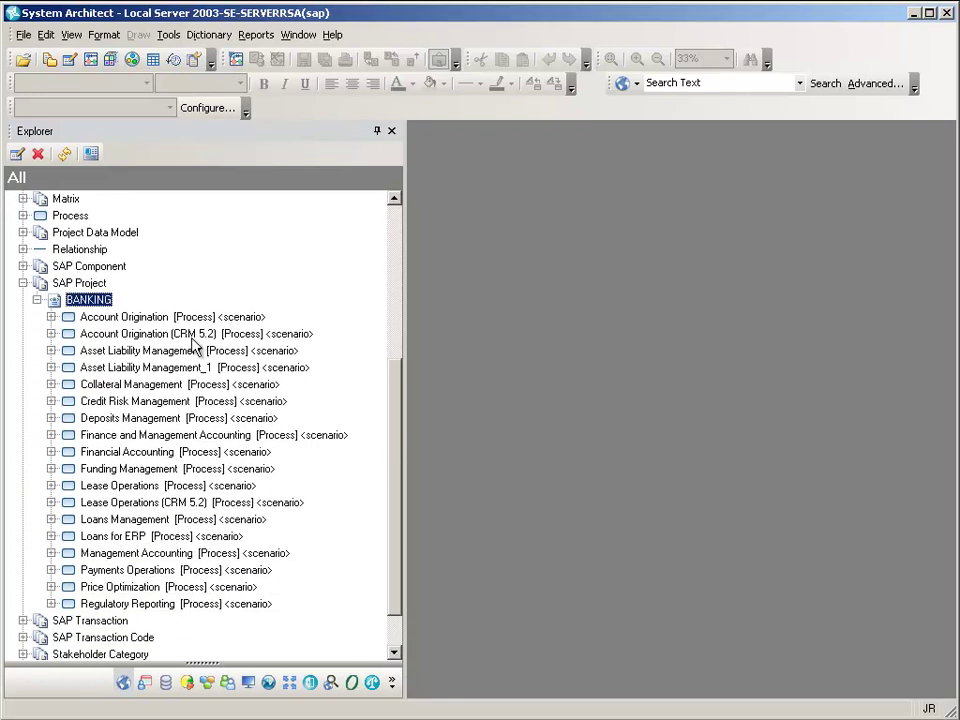
Step: Examine the steps of Analysis of Customer Data and Requirements within the Account Origination scenario, and collapse the SAP Project definitions
left_click(51, 317)
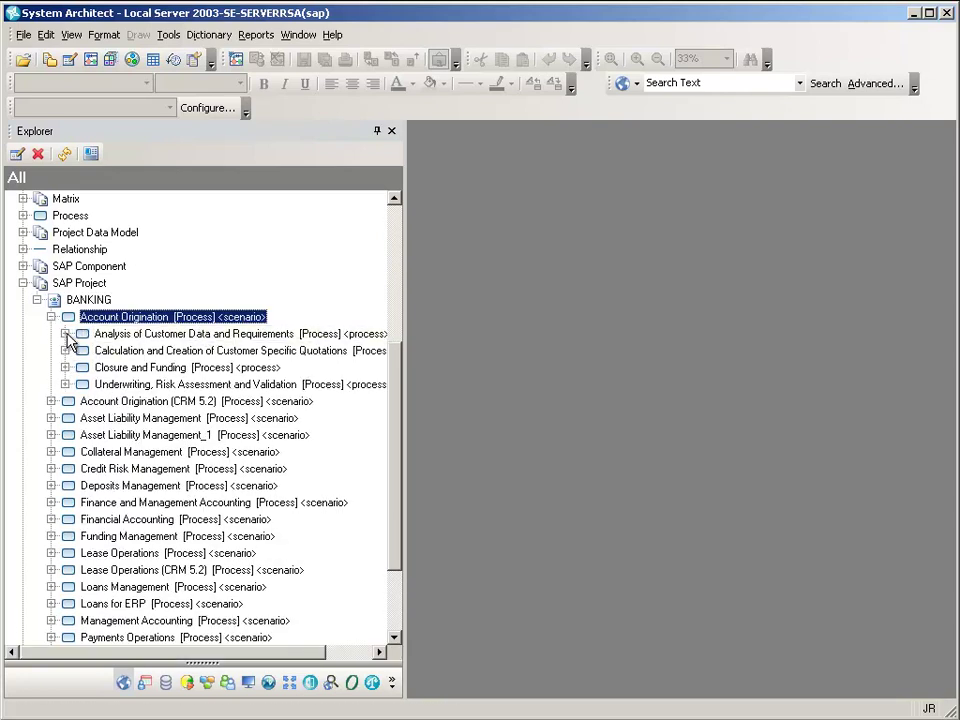
left_click(66, 335)
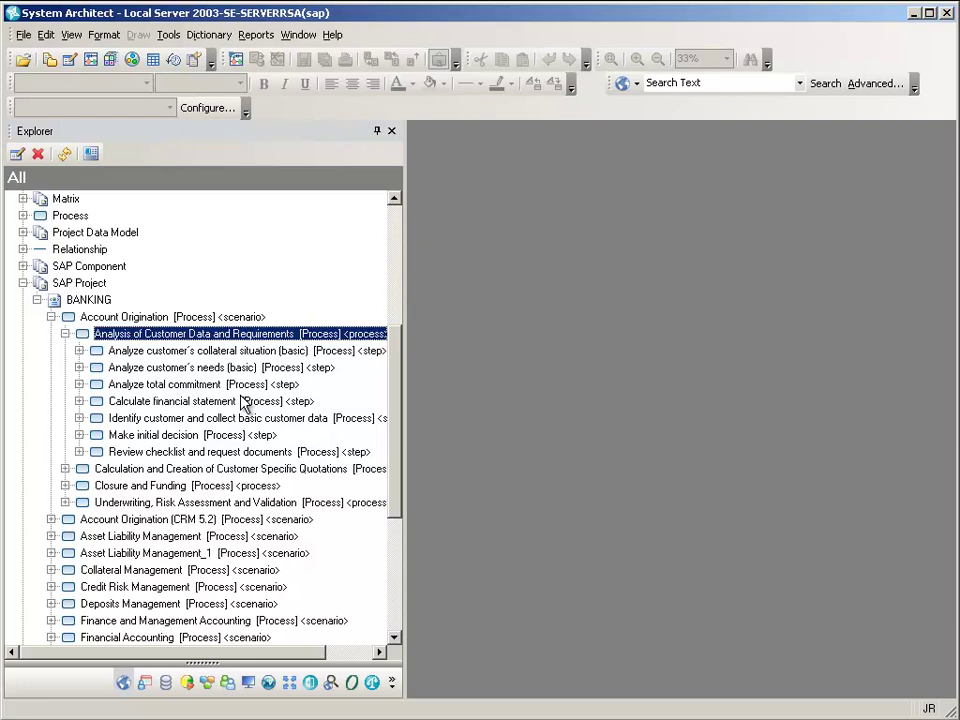
left_click(23, 284)
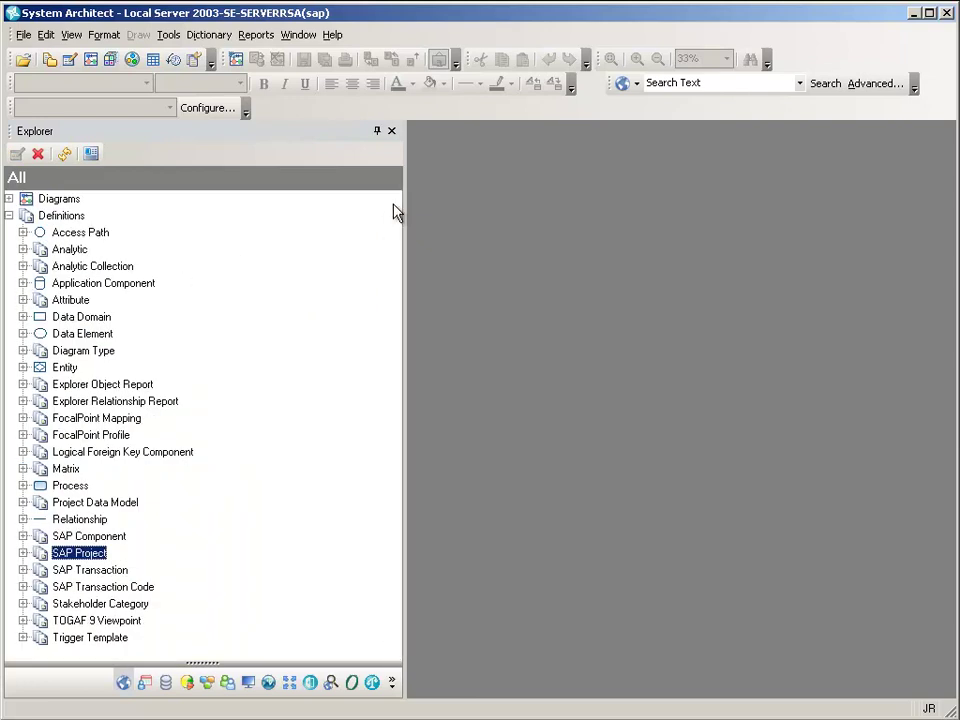
Step: Open the BANKING Business Process Hierarchy diagram and examine the processes beneath its root
left_click(9, 199)
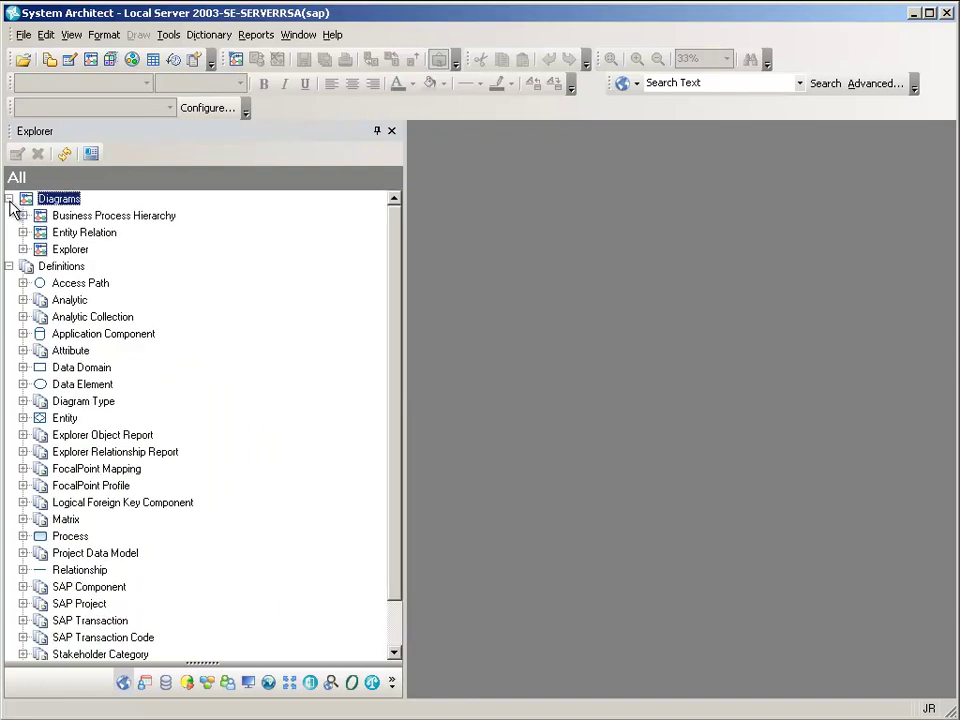
left_click(23, 215)
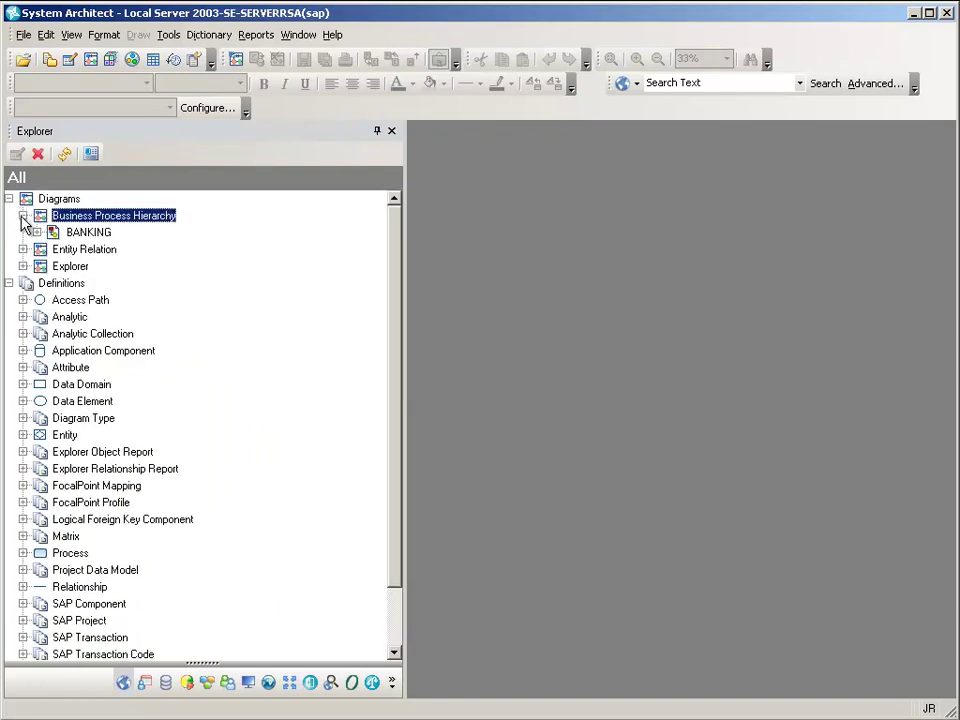
double_click(90, 234)
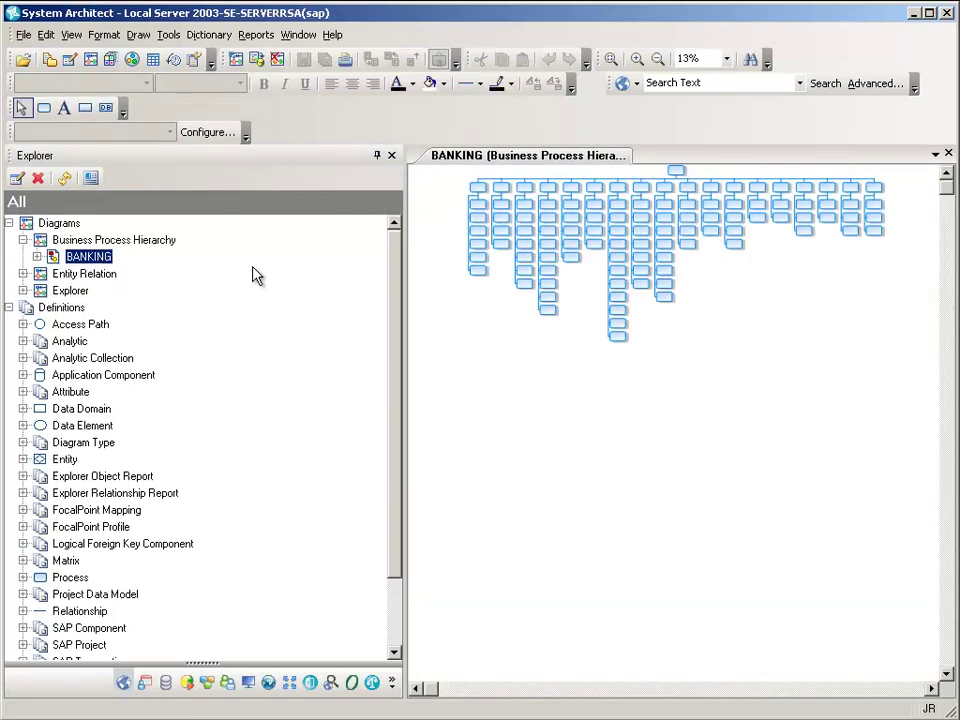
left_click_drag(405, 481, 313, 464)
left_click(611, 59)
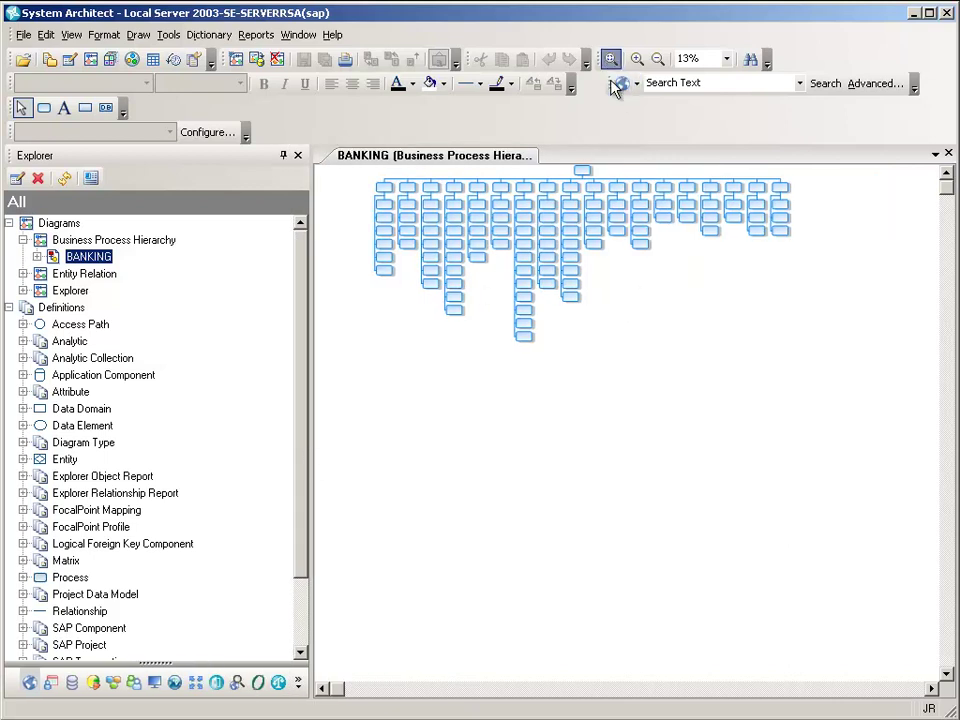
left_click(589, 190)
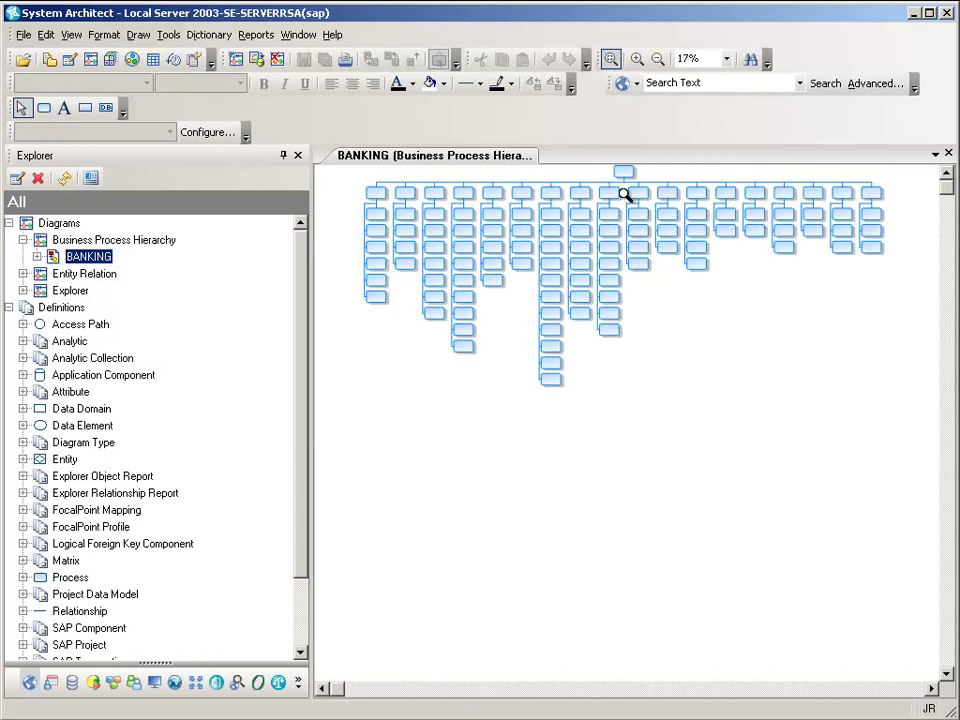
left_click_drag(585, 172, 697, 238)
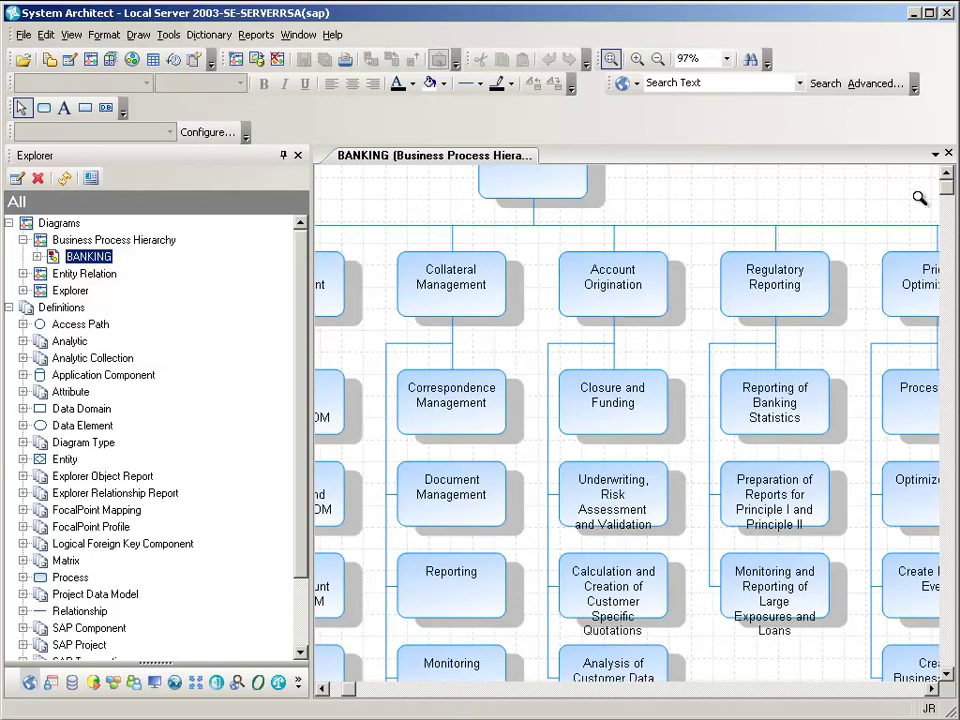
left_click(946, 174)
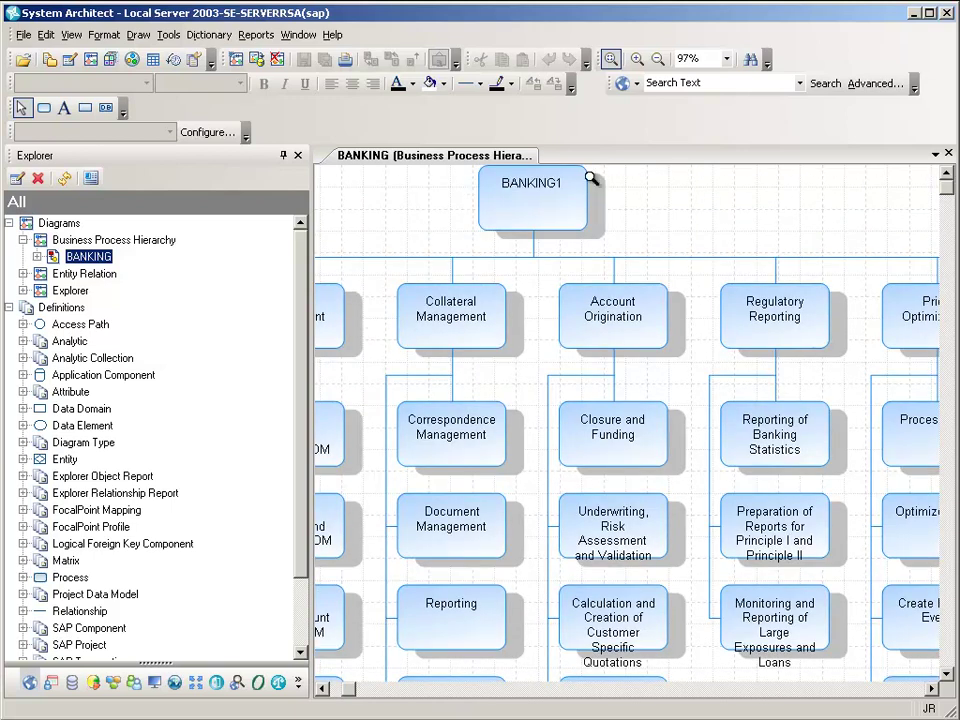
left_click(64, 107)
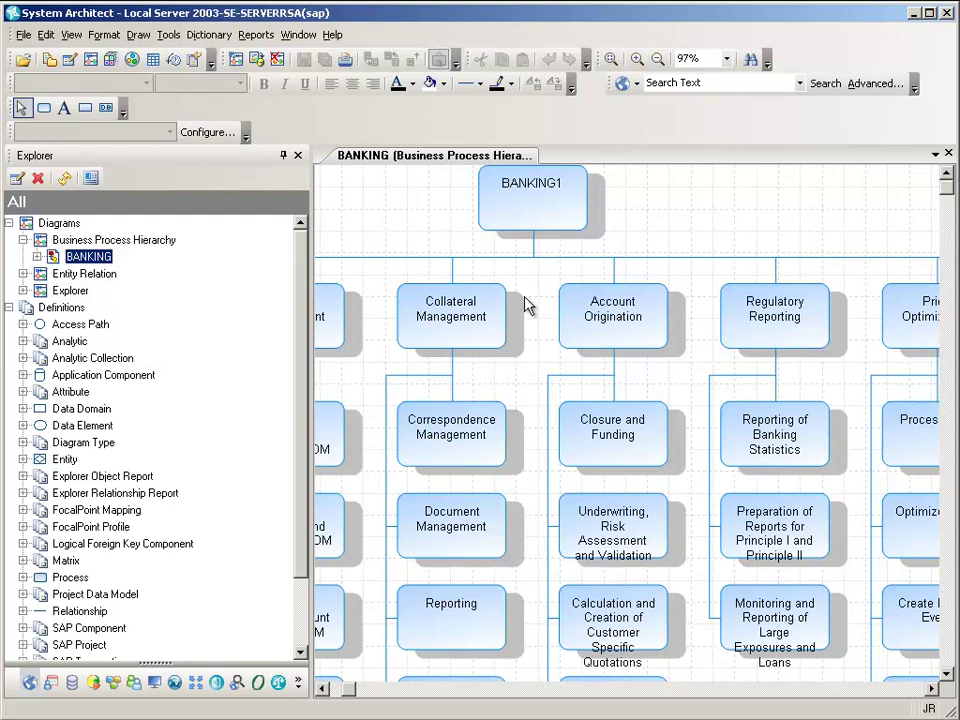
Step: Review the Collateral Management process definition, including its stereotype, SAP name, SAP ID and SAP processes, and close it without changes
double_click(490, 333)
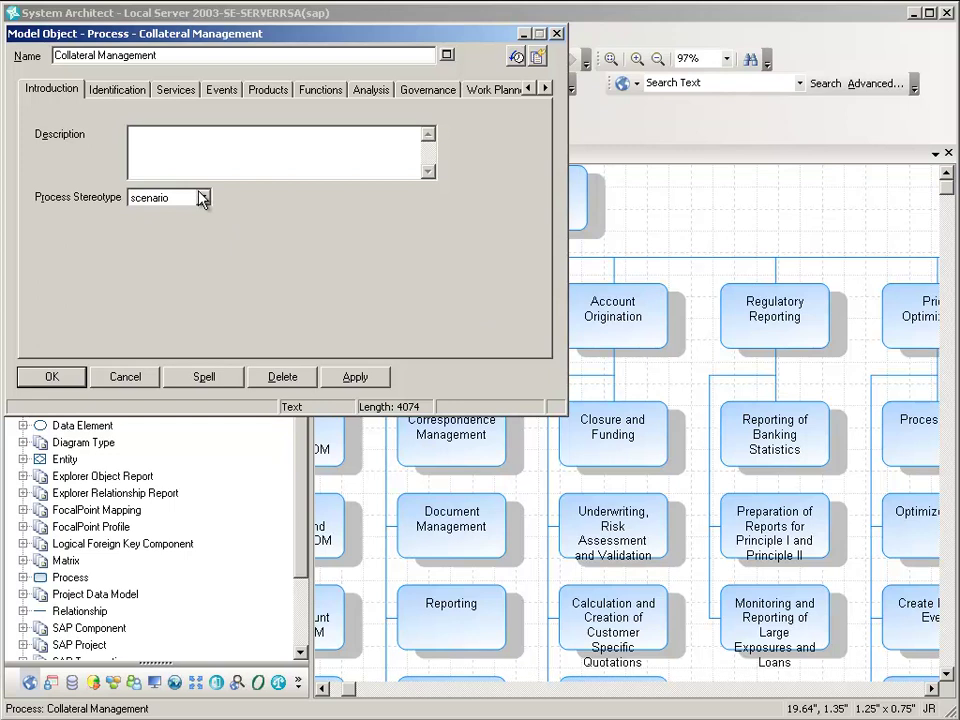
left_click(545, 88)
left_click(545, 88)
left_click(545, 88)
left_click(388, 92)
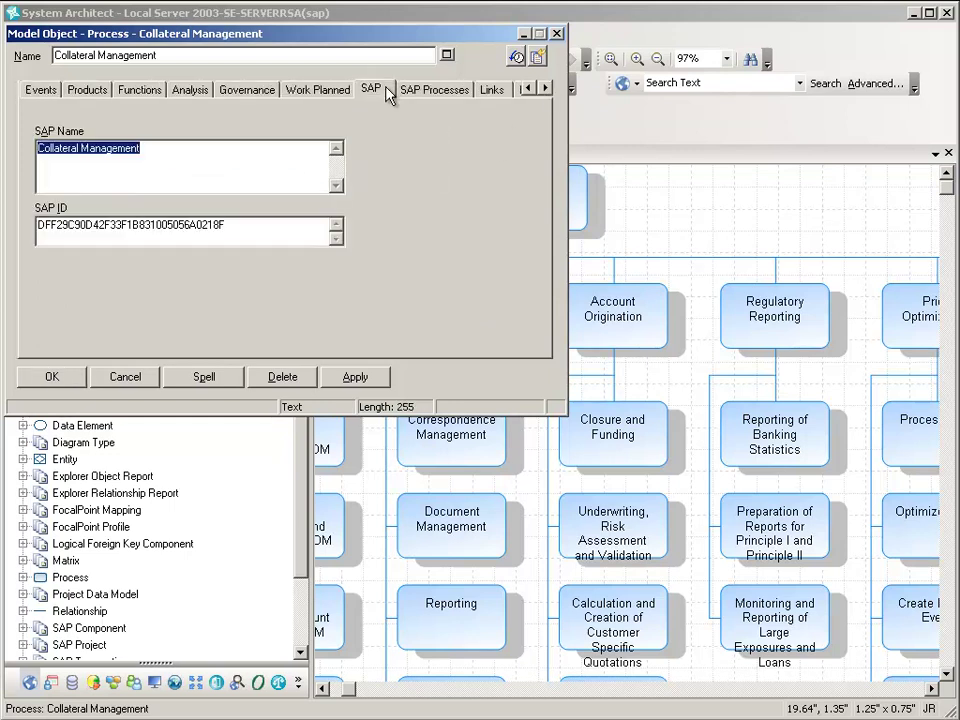
left_click(225, 144)
left_click(256, 226)
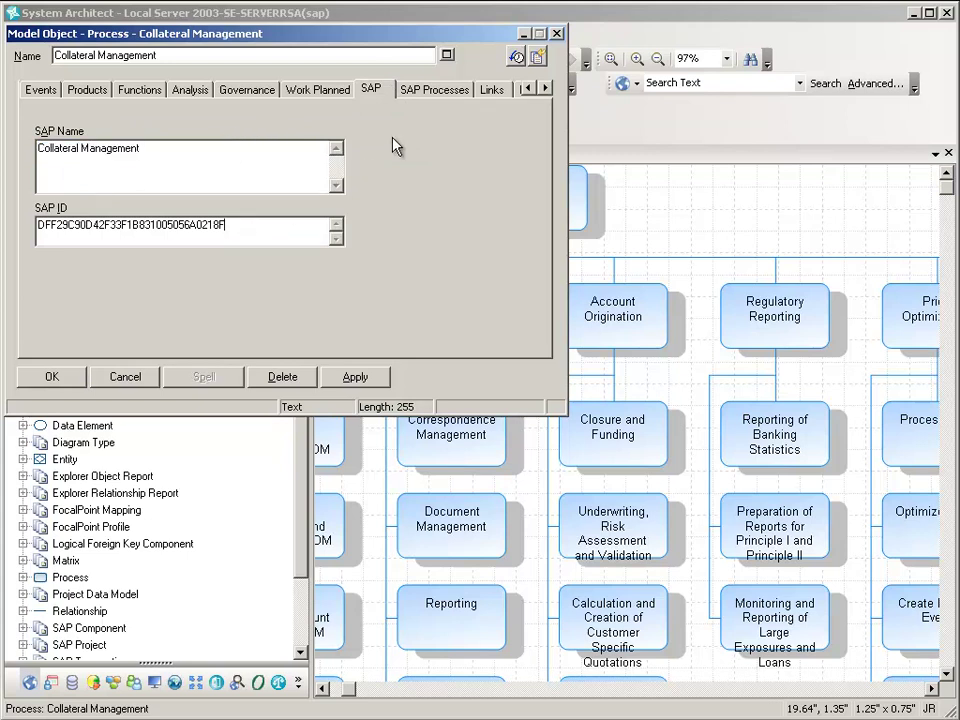
left_click(436, 90)
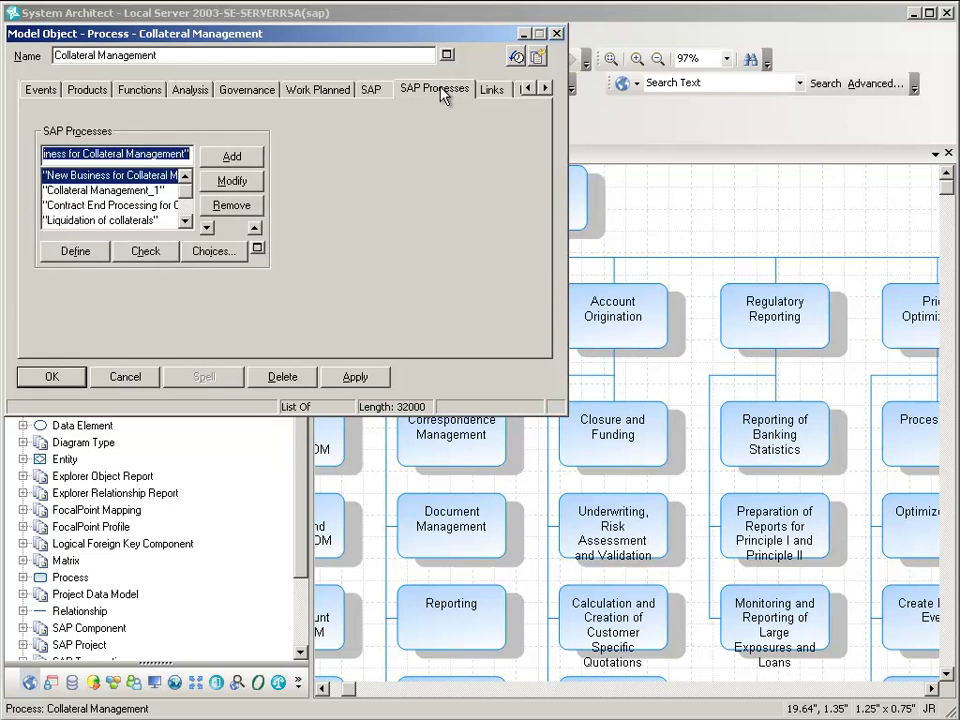
left_click(140, 377)
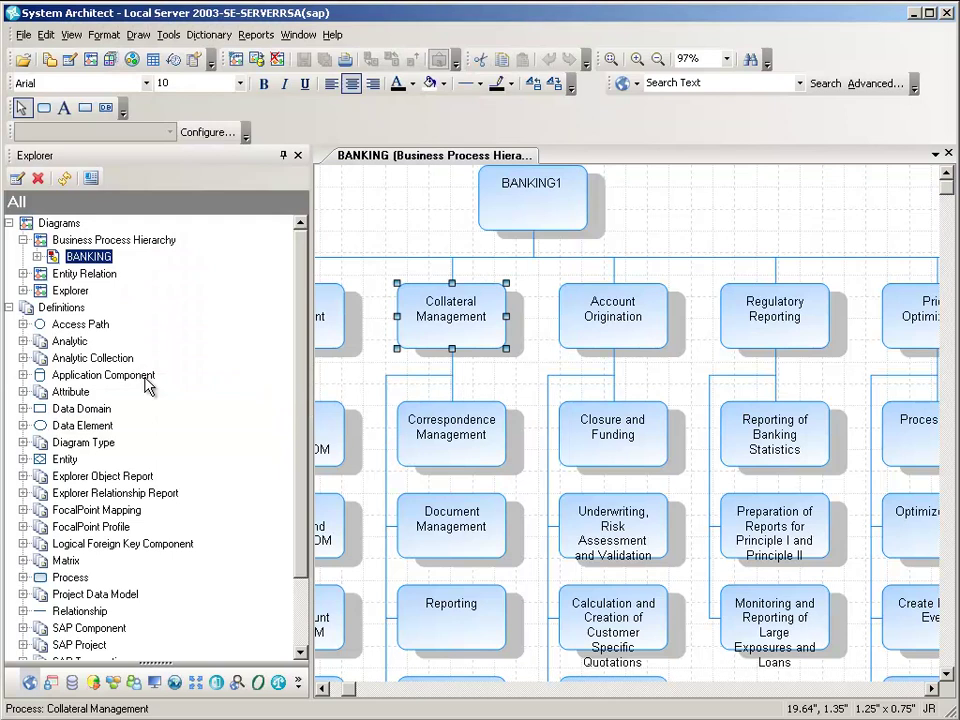
Step: Check the process stereotype of Correspondence Management, and close its definition and the BANKING diagram
left_click(482, 455, "shift")
double_click(482, 455)
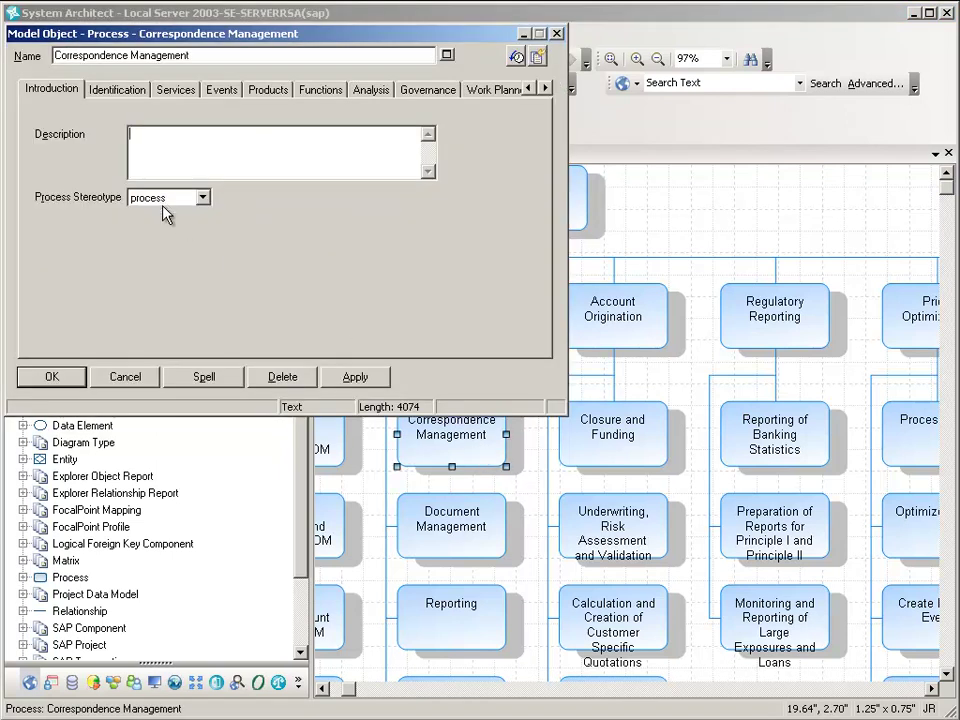
left_click(127, 377)
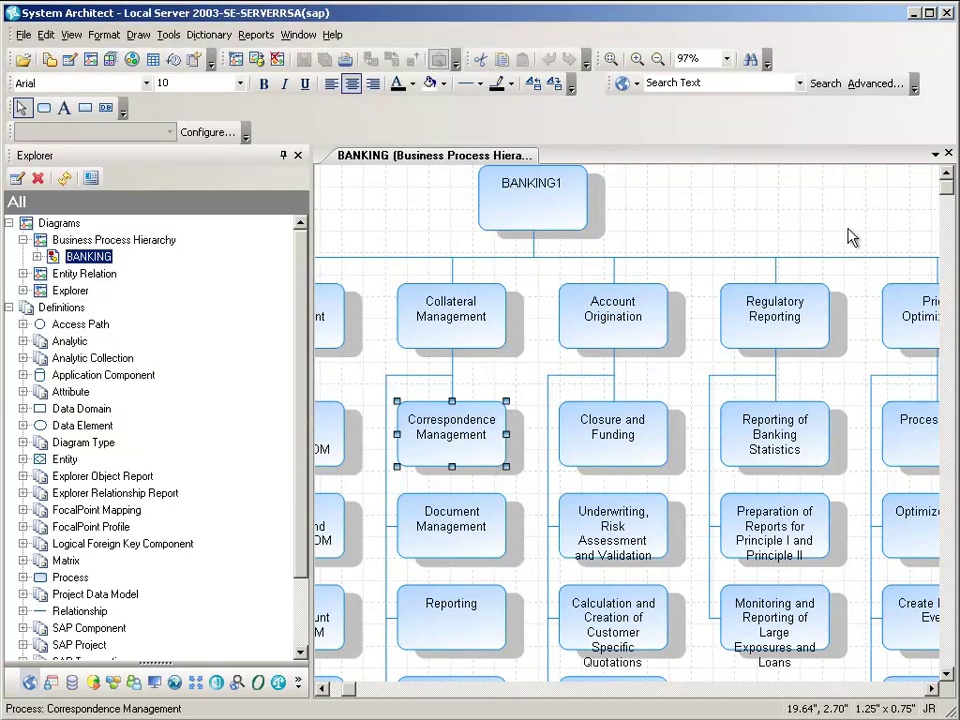
left_click(948, 154)
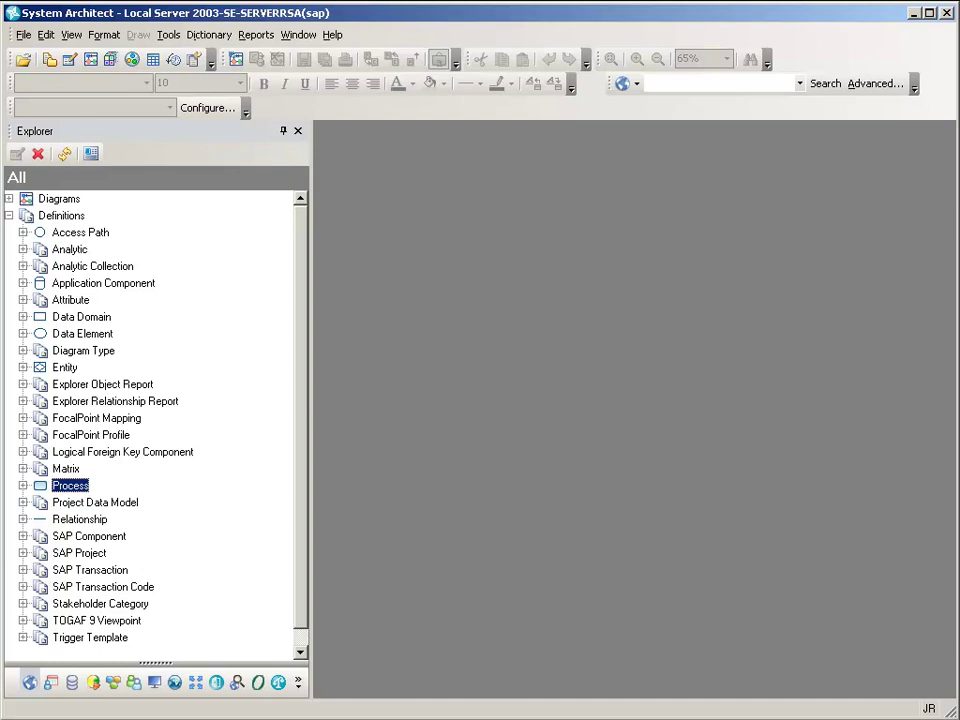
Step: Find the Consumer Loan process among the Process definitions and examine the steps it contains
left_click(23, 487)
left_click(92, 555)
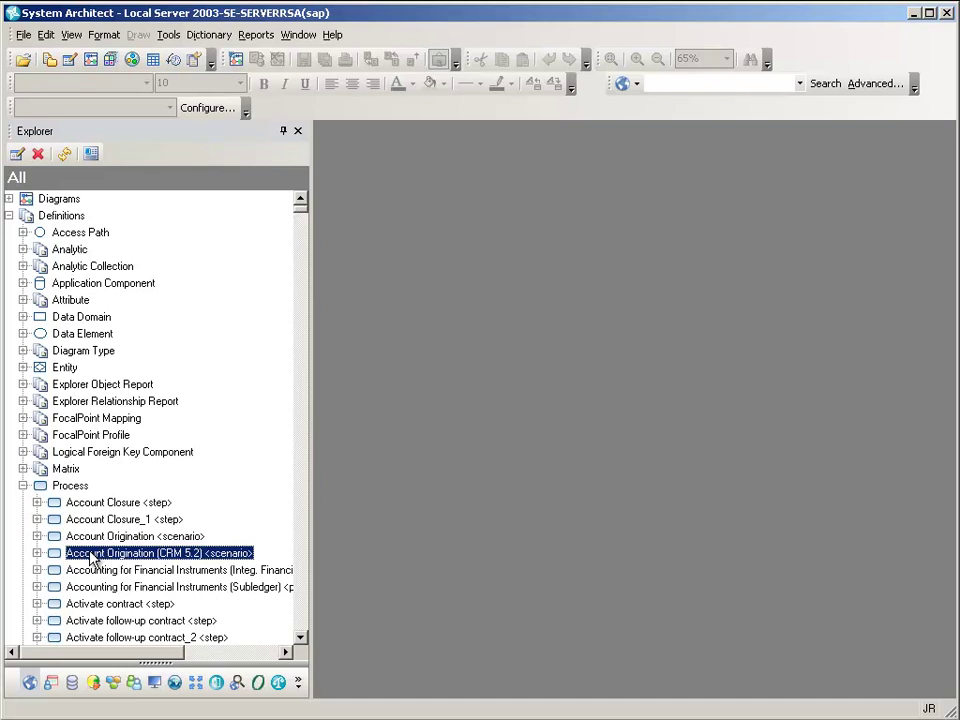
type("ccon")
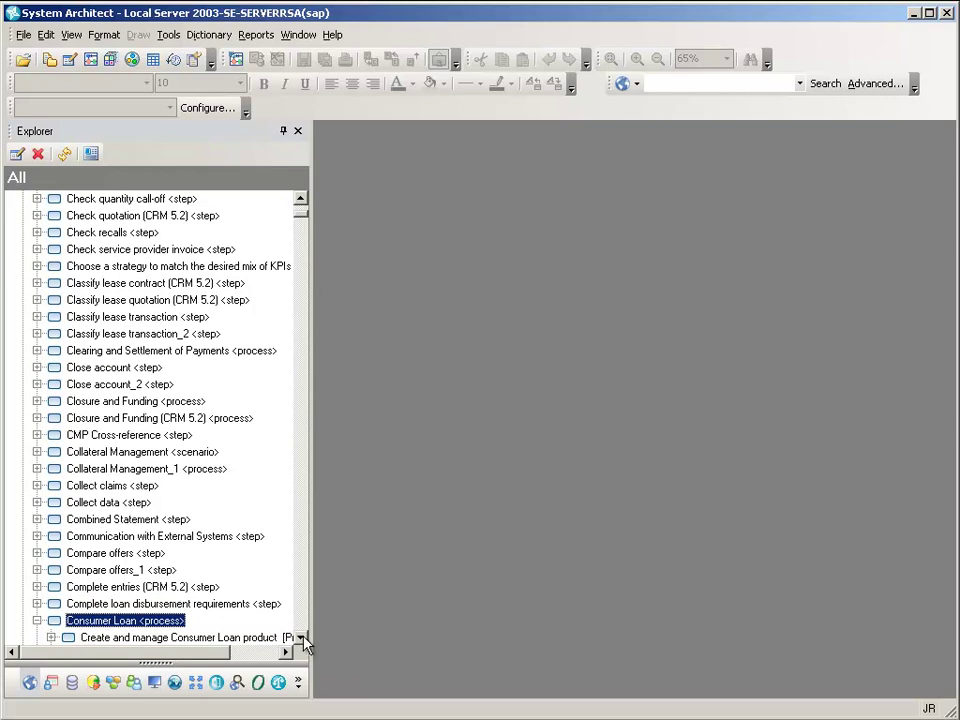
left_click(301, 638)
left_click(301, 638)
left_click(301, 638)
left_click(301, 638)
left_click(301, 638)
left_click(301, 638)
left_click(301, 638)
left_click(301, 638)
left_click(301, 638)
left_click(301, 638)
left_click(301, 638)
left_click(301, 638)
left_click(301, 638)
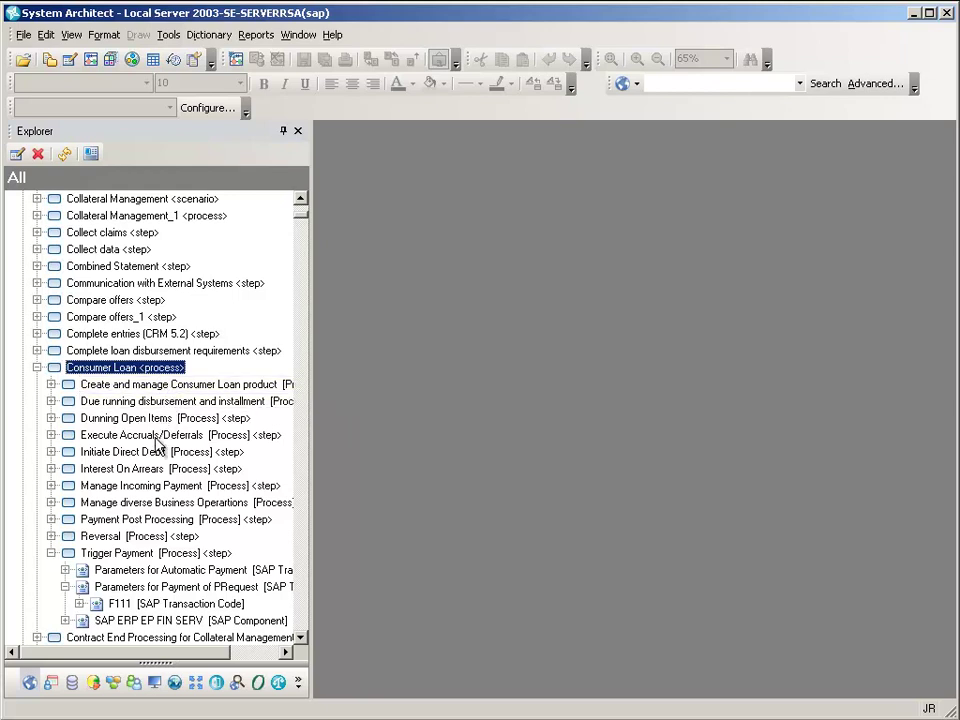
Step: Examine the SAP transactions of the Trigger Payment step and select Parameters for Payment of PRequest
left_click(136, 555)
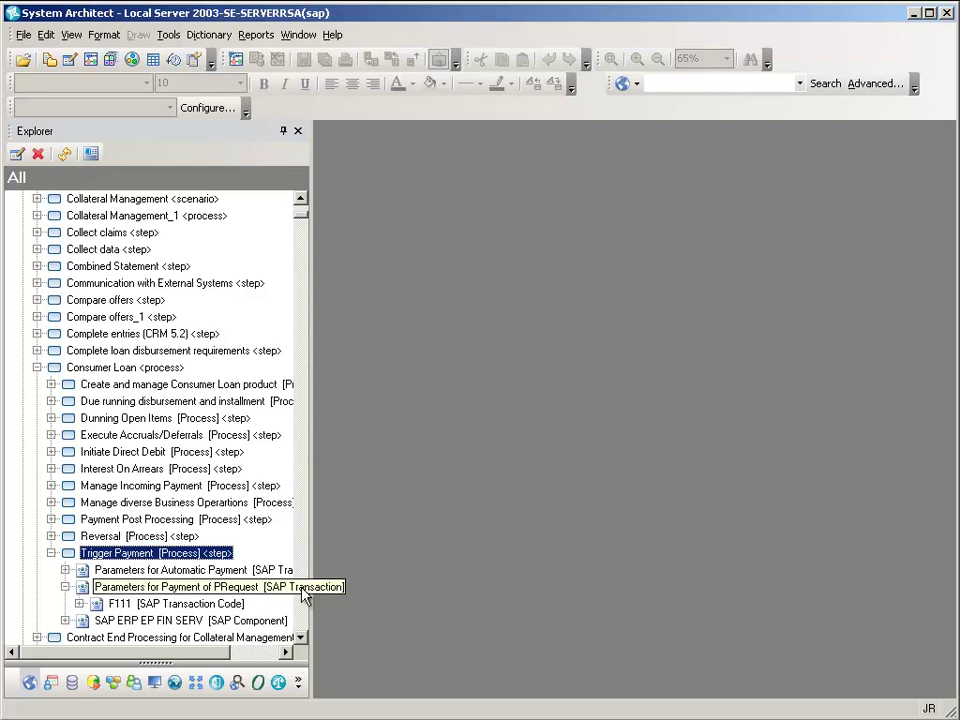
left_click_drag(313, 581, 411, 598)
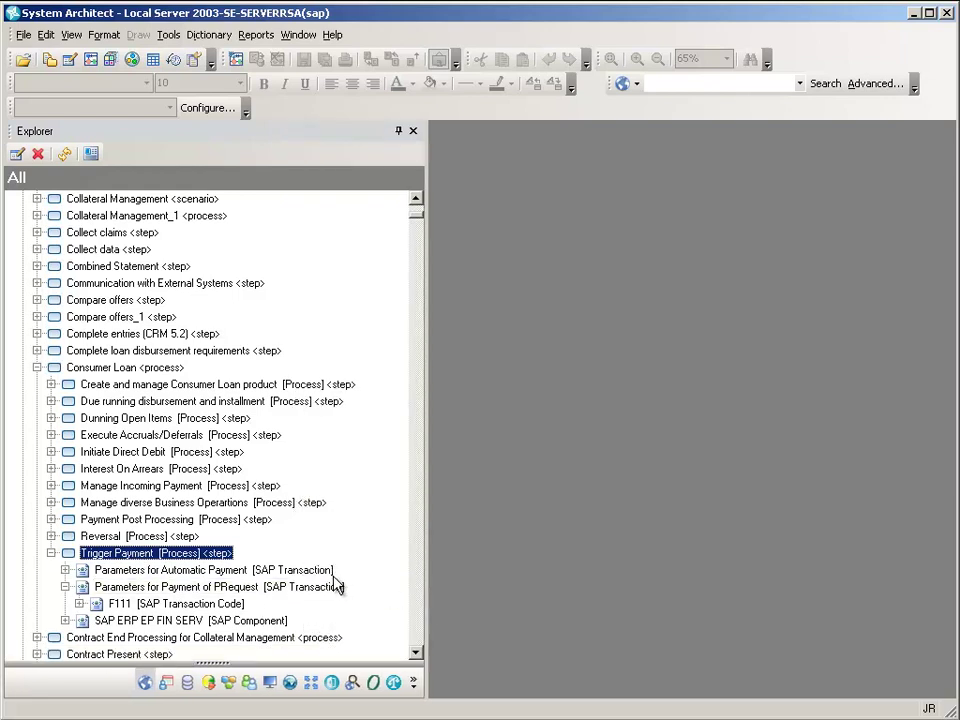
left_click(166, 589)
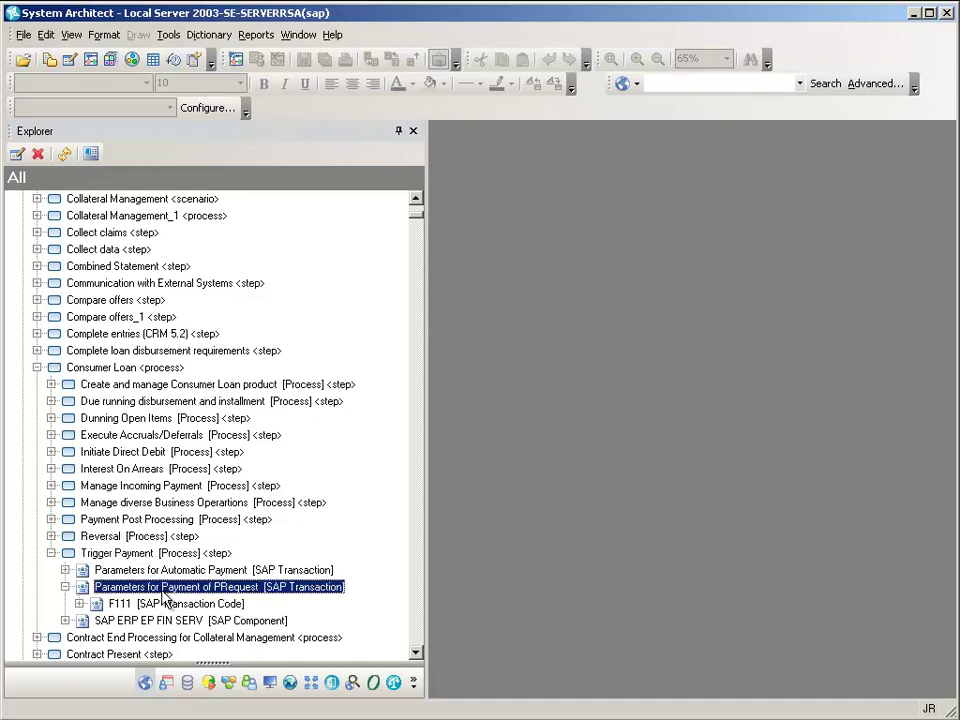
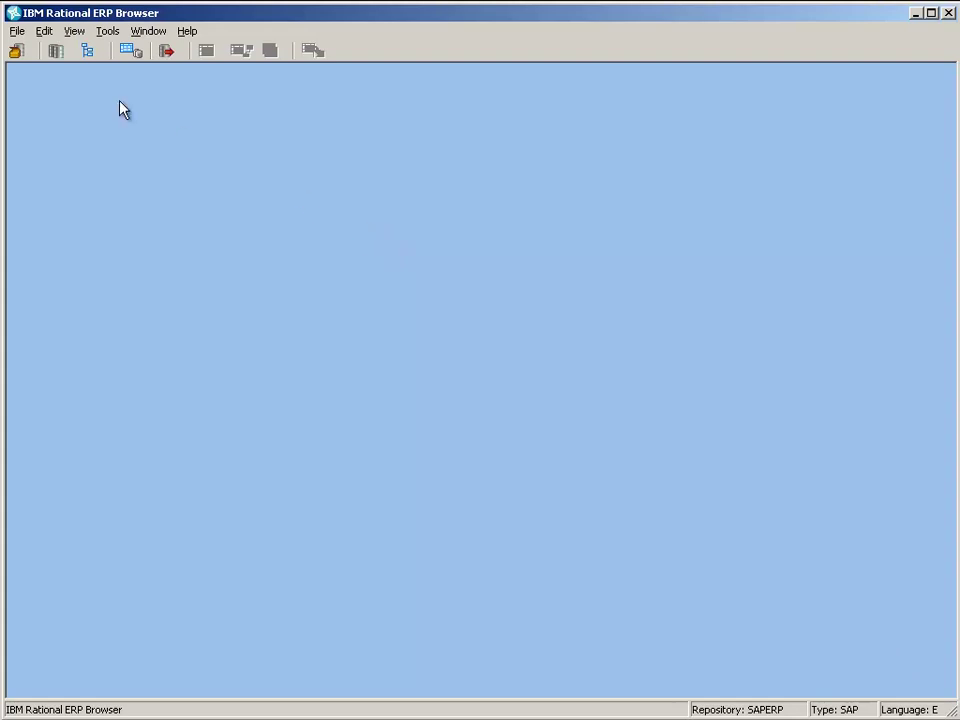
Step: In IBM Rational ERP Browser, open the SAPERP repository and display its application hierarchy
left_click(17, 33)
left_click(37, 54)
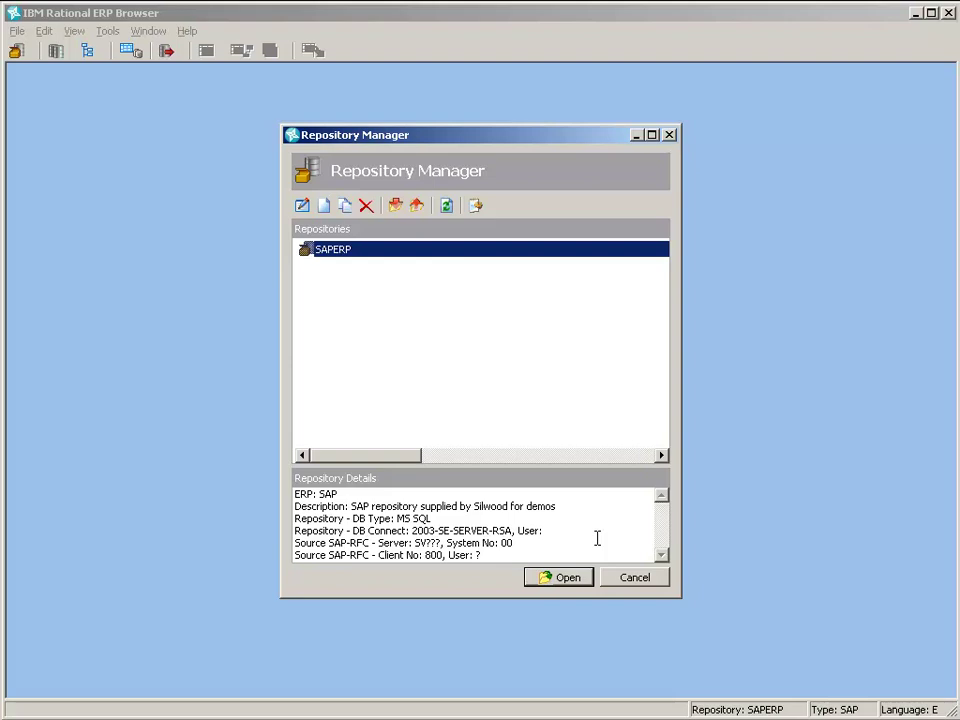
left_click(574, 580)
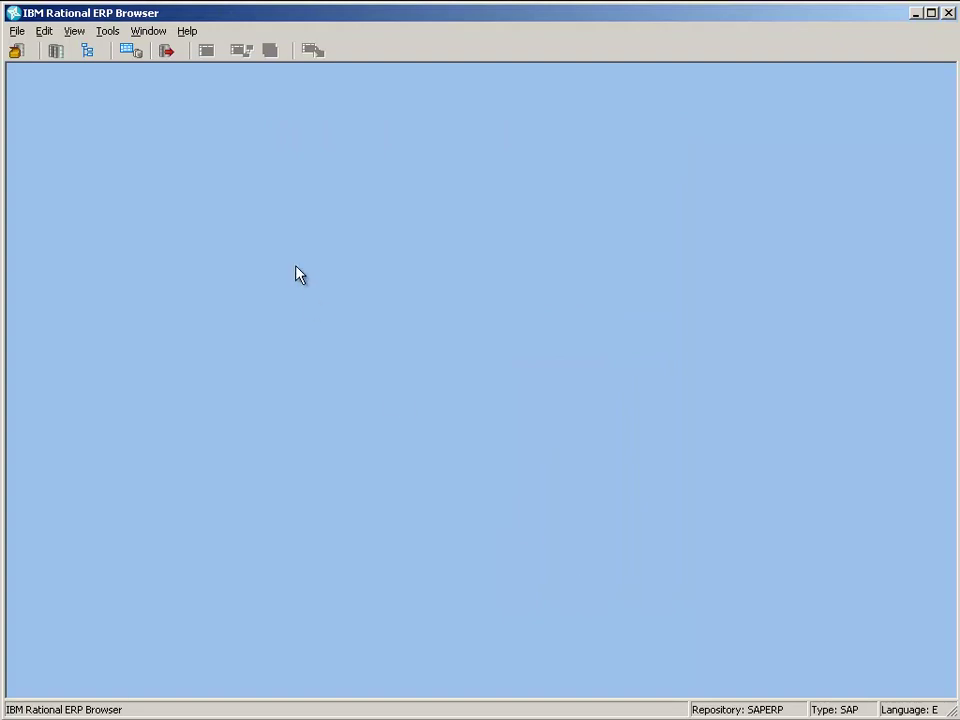
left_click(89, 56)
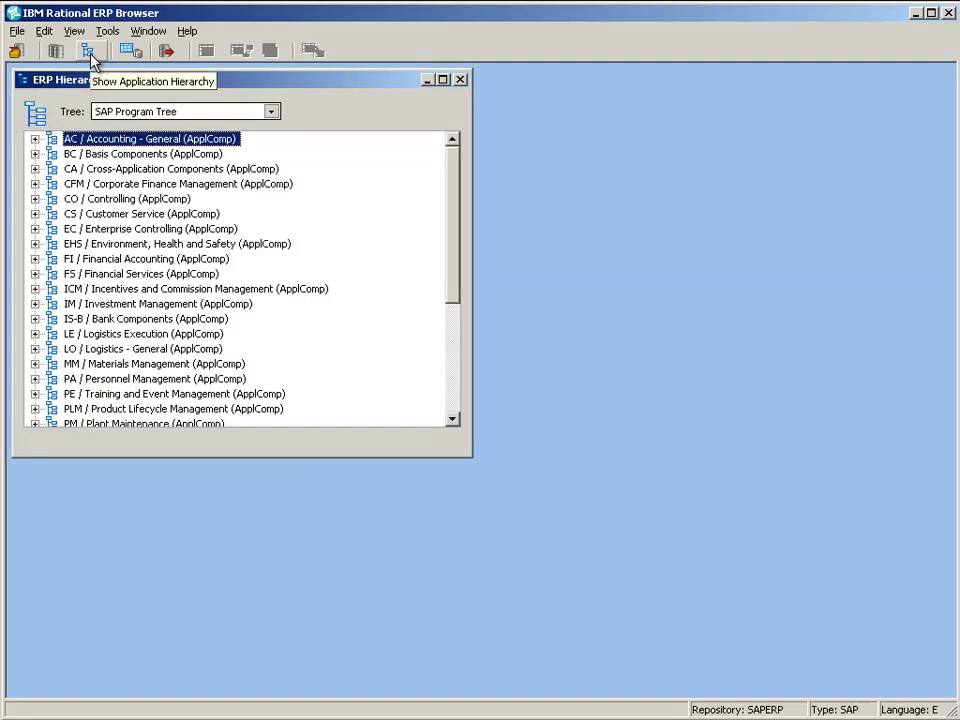
Step: Search the SAP Program Tree for a tree node of class SAP Transactions with the short description f111
right_click(197, 163)
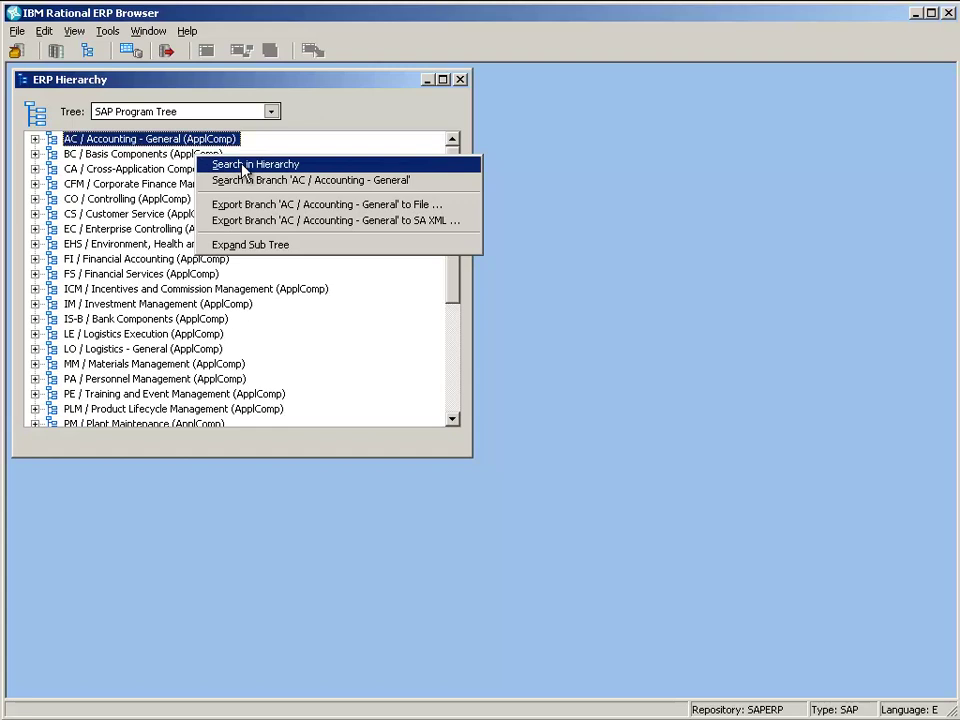
left_click(243, 168)
left_click(400, 190)
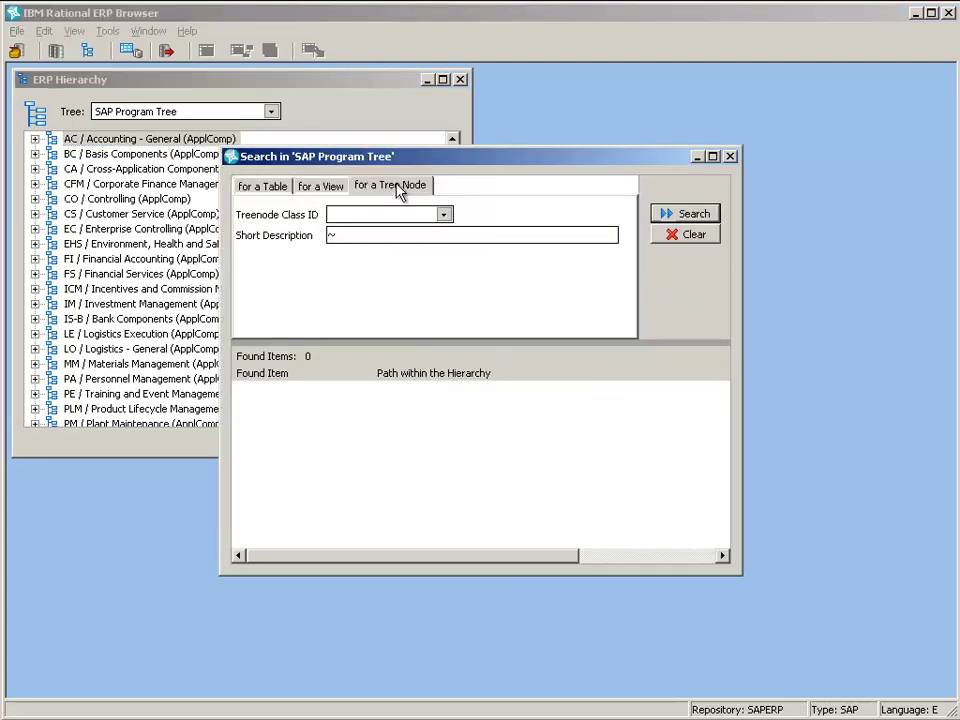
left_click(443, 215)
left_click(418, 269)
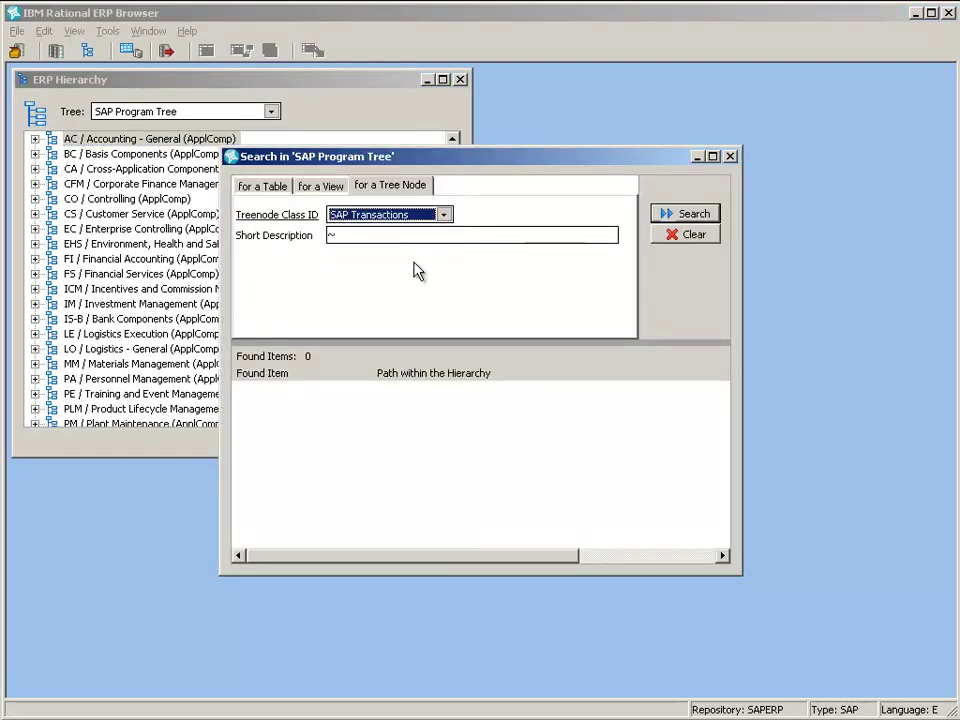
left_click(414, 235)
type("f")
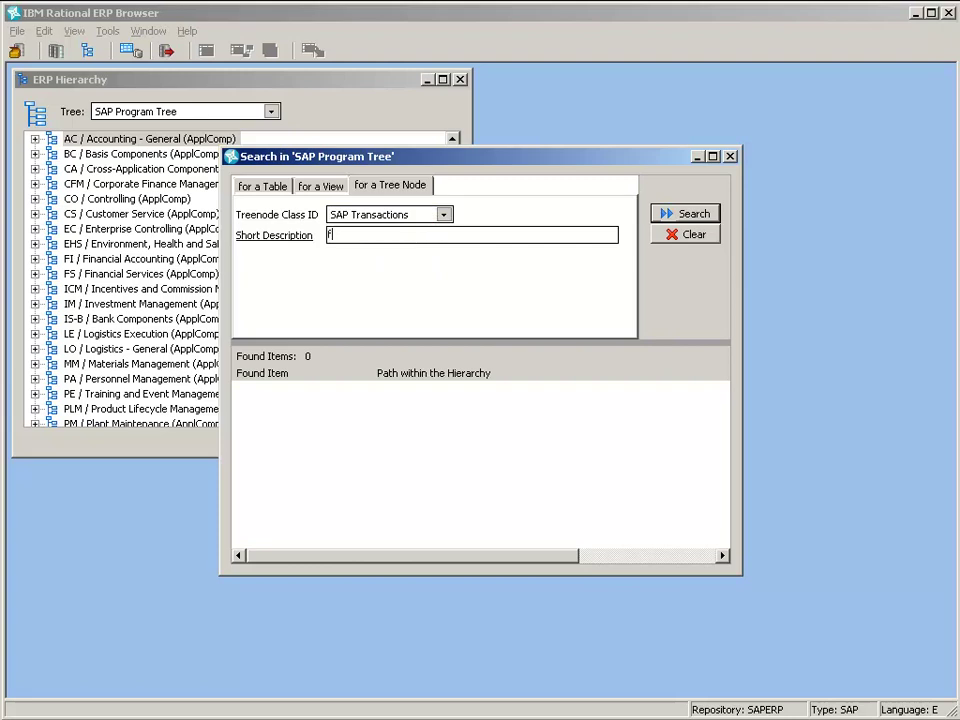
type("111")
left_click(694, 216)
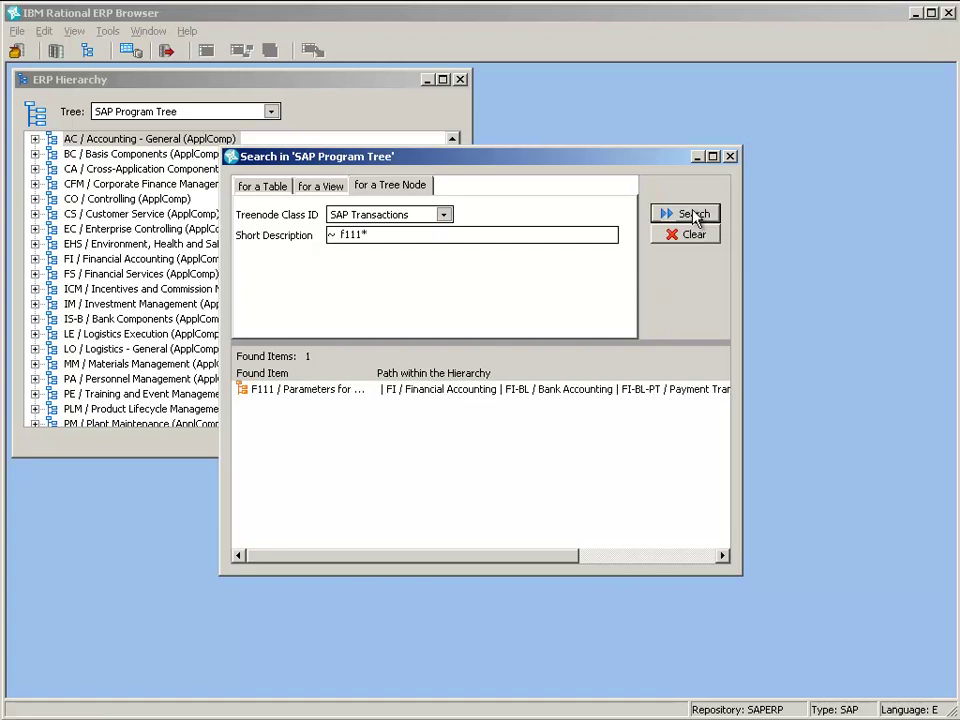
Step: Open the found F111 transaction within the ERP hierarchy, close the search, and enlarge the hierarchy window
left_click(338, 394)
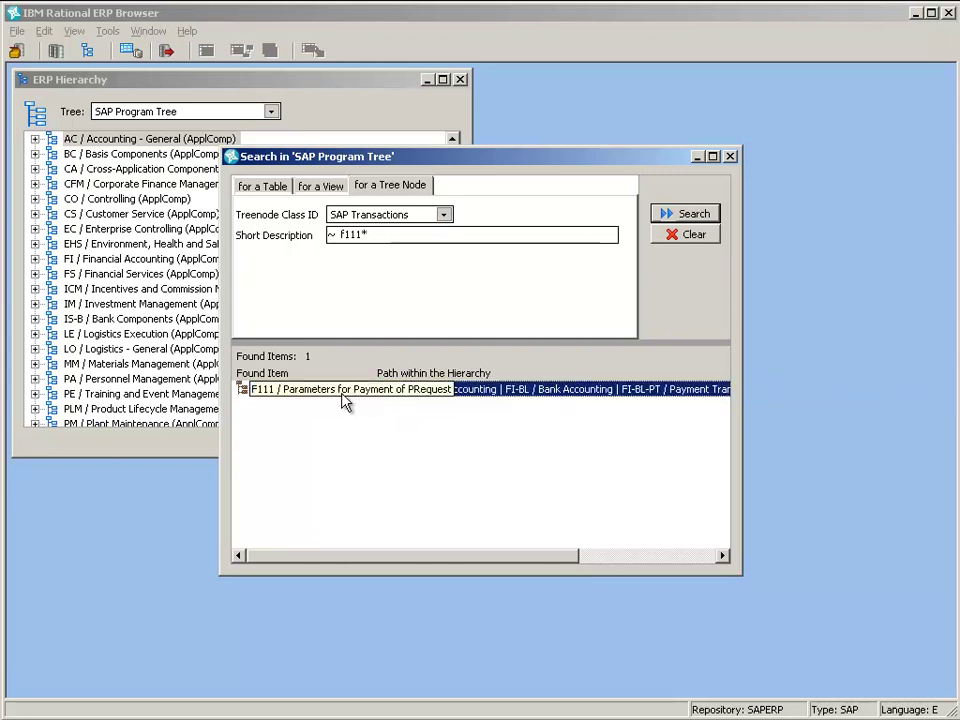
right_click(344, 399)
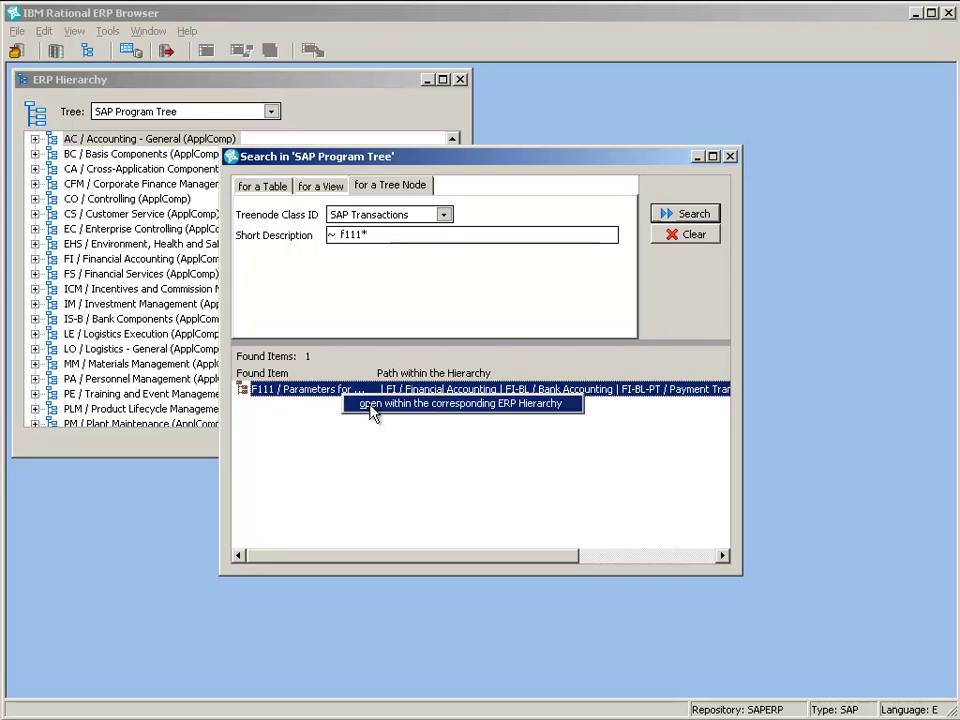
left_click(372, 413)
left_click_drag(472, 162, 565, 213)
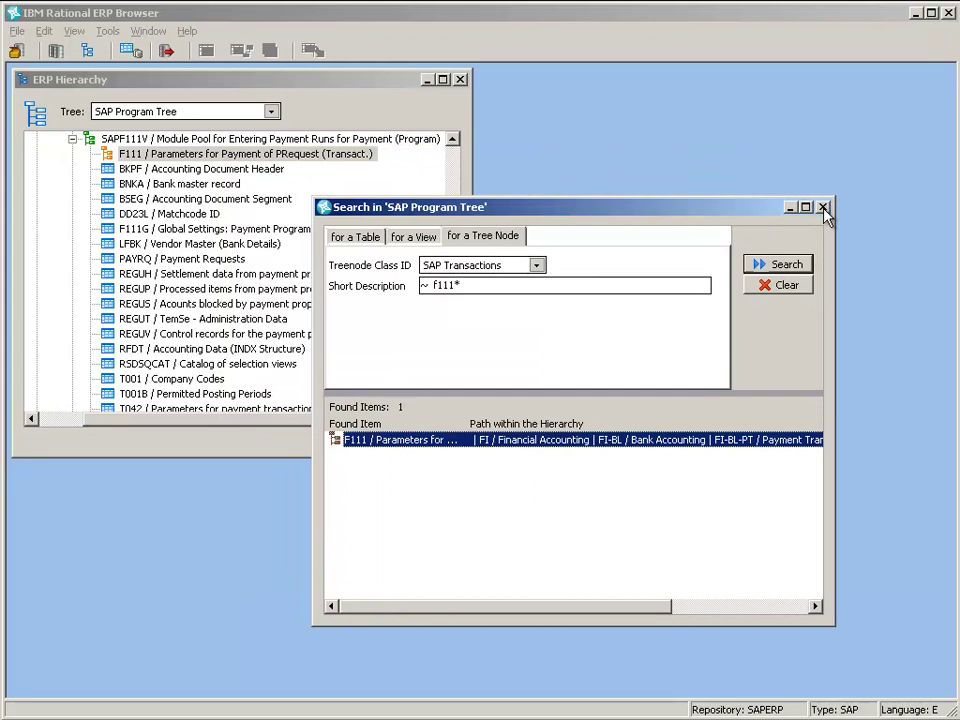
left_click(823, 208)
left_click_drag(471, 455, 662, 615)
left_click_drag(643, 143, 643, 143)
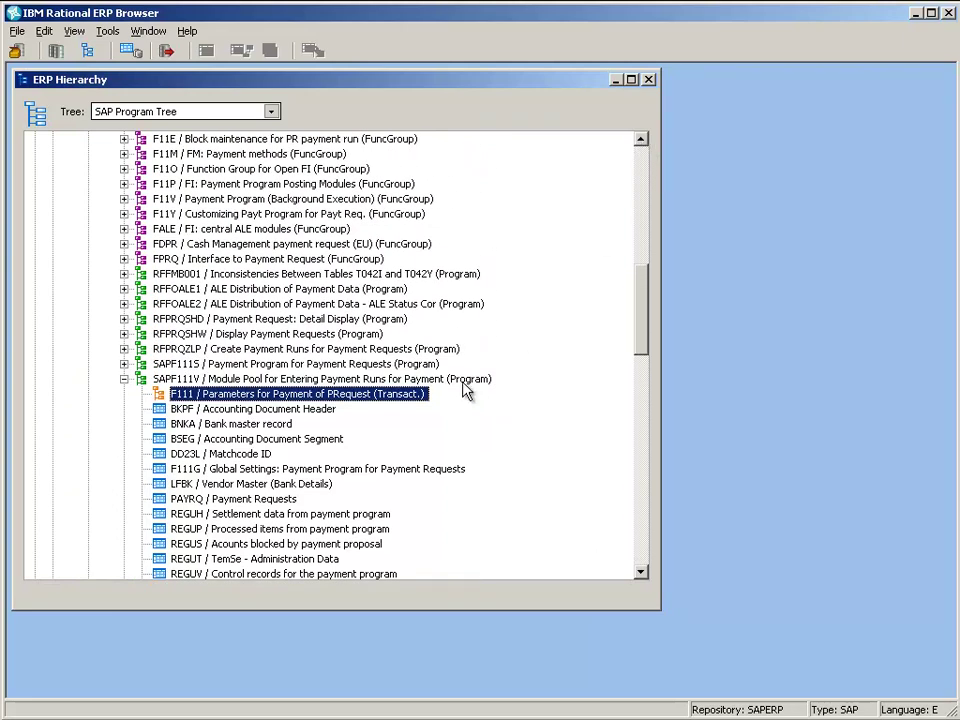
Step: Examine F111's place under FI-BL-PT-AP Automatic Payments and the tables listed under its parent program SAPF111V
left_click_drag(645, 342, 645, 290)
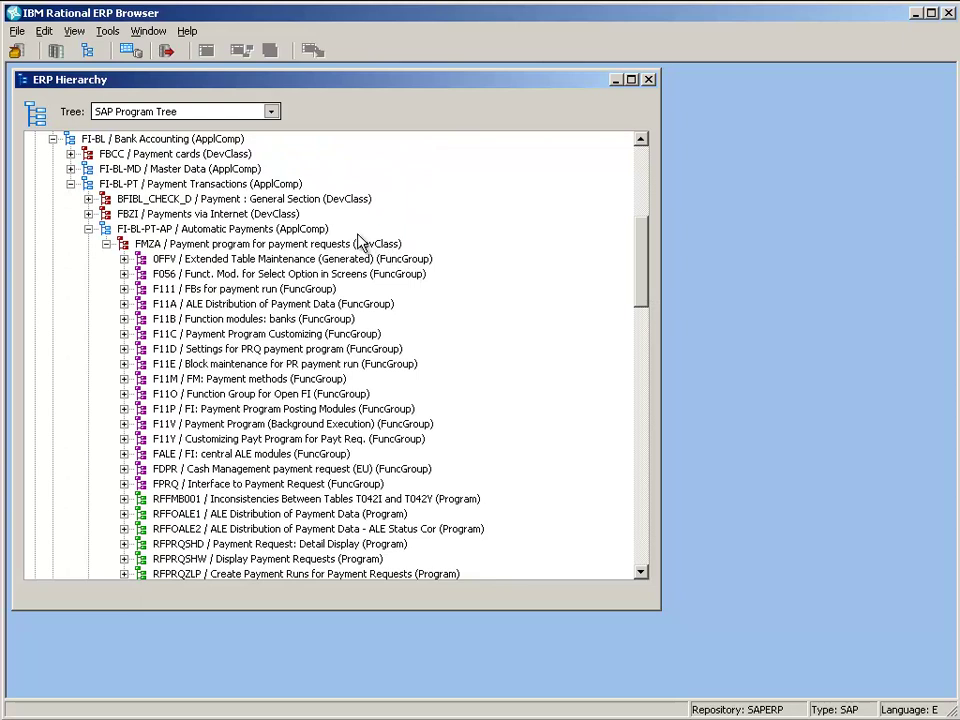
left_click(270, 230)
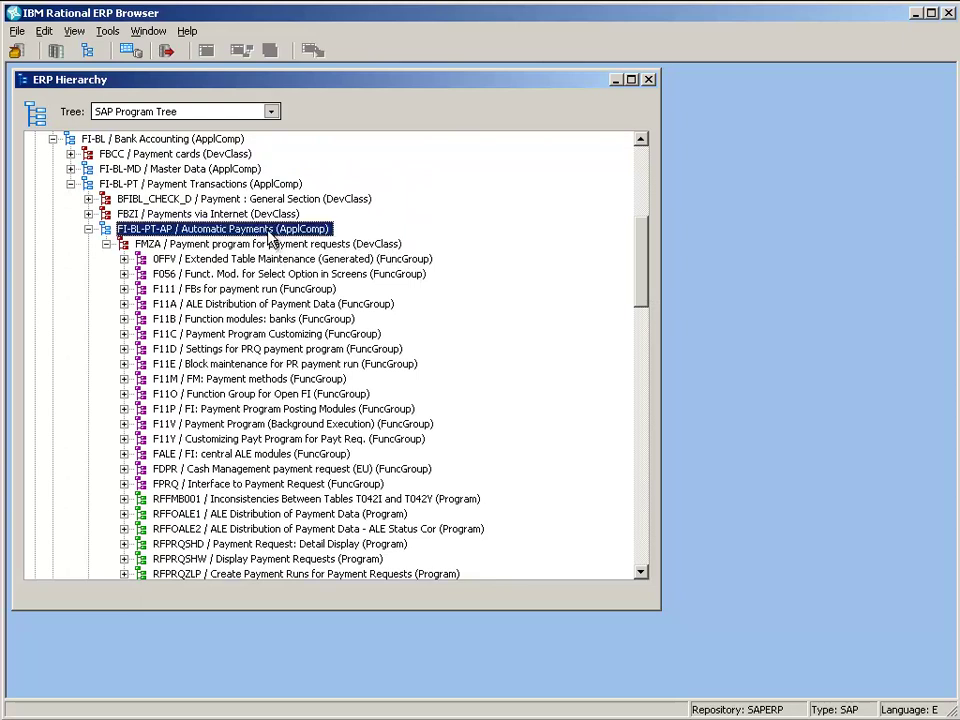
left_click_drag(643, 260, 643, 322)
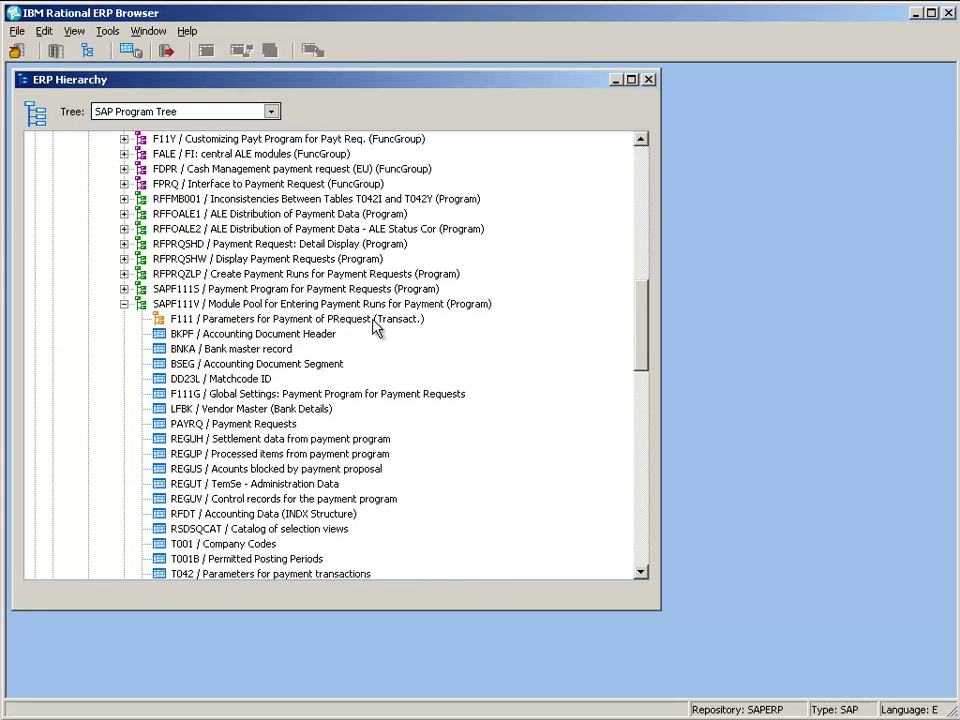
left_click(375, 320)
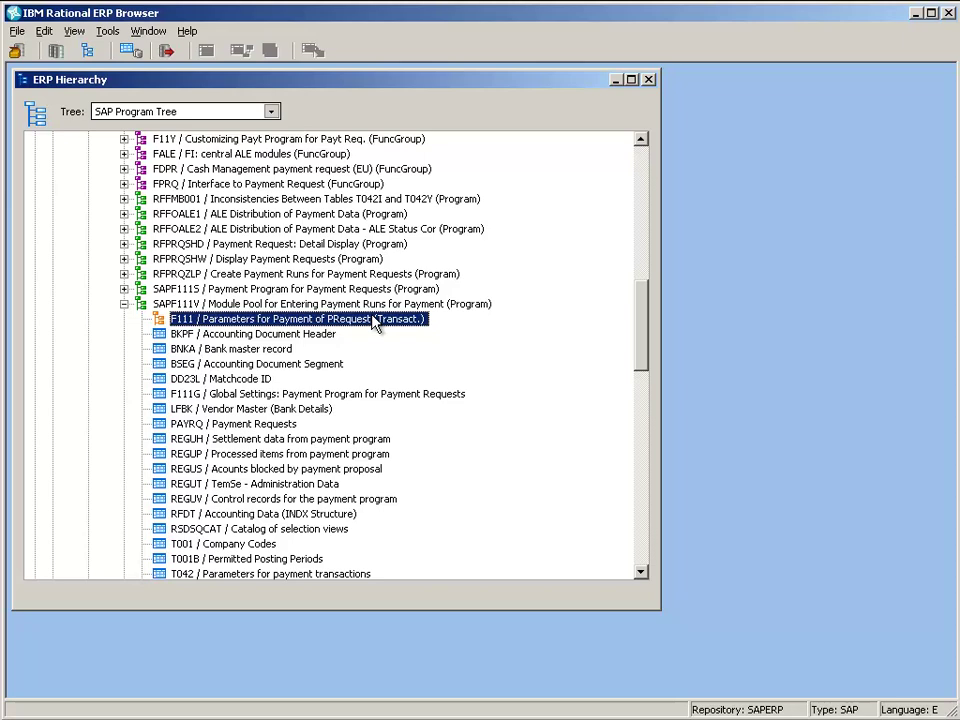
left_click(427, 308)
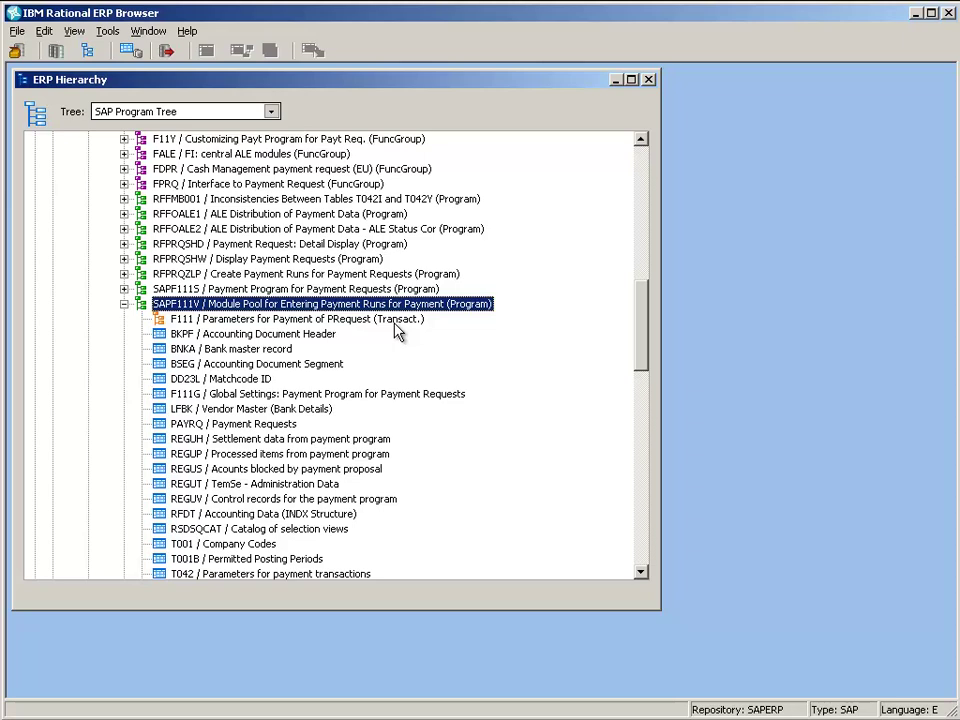
Step: Create a new subject area named F111
left_click(135, 55)
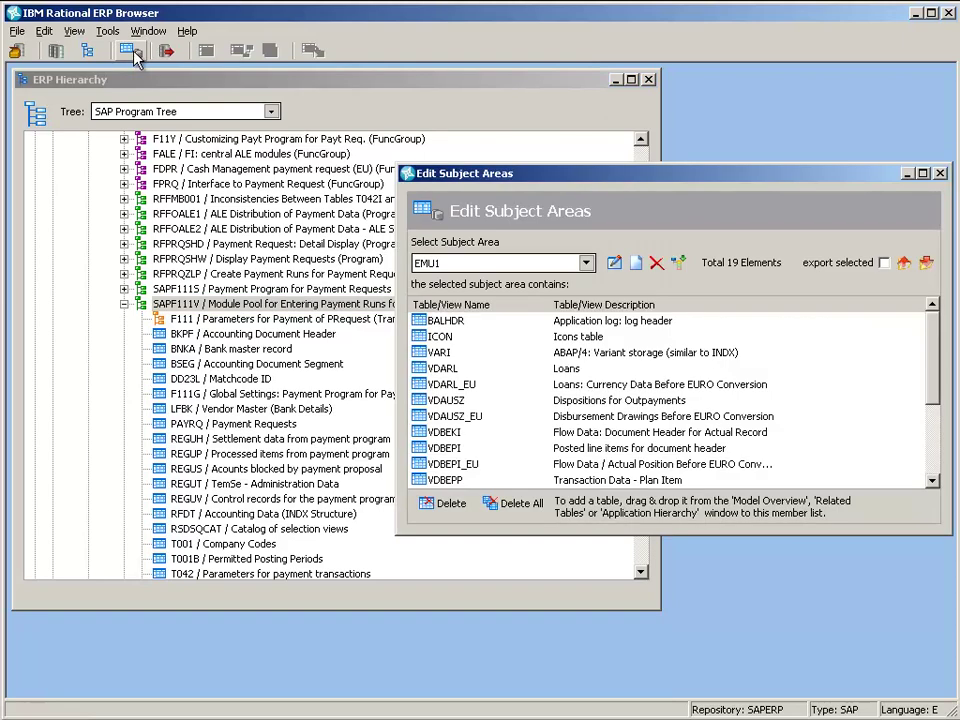
left_click(636, 262)
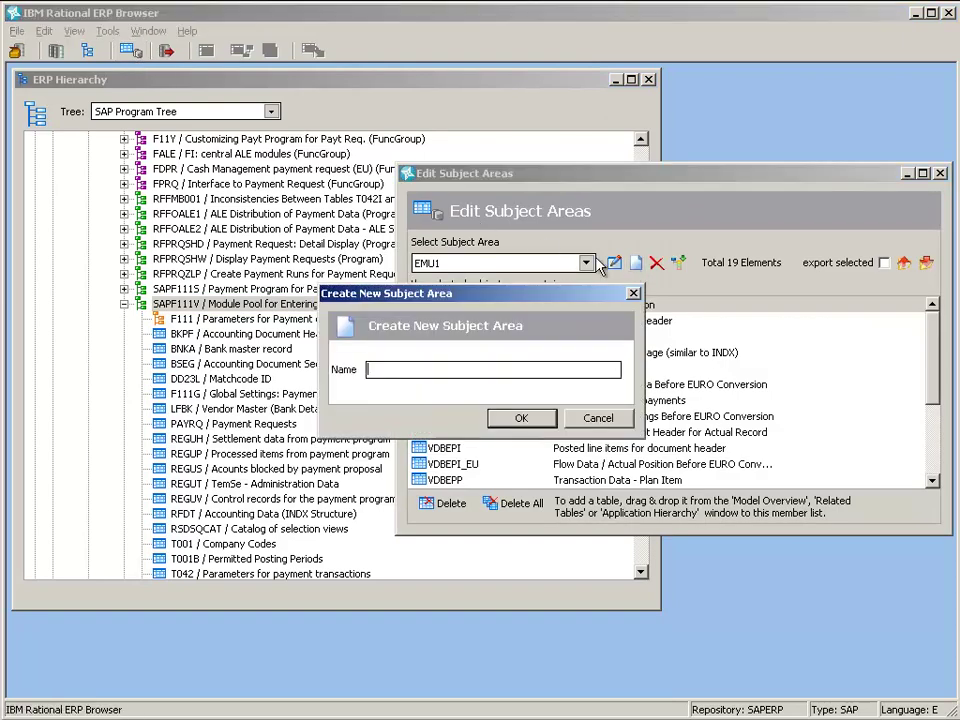
type("F111")
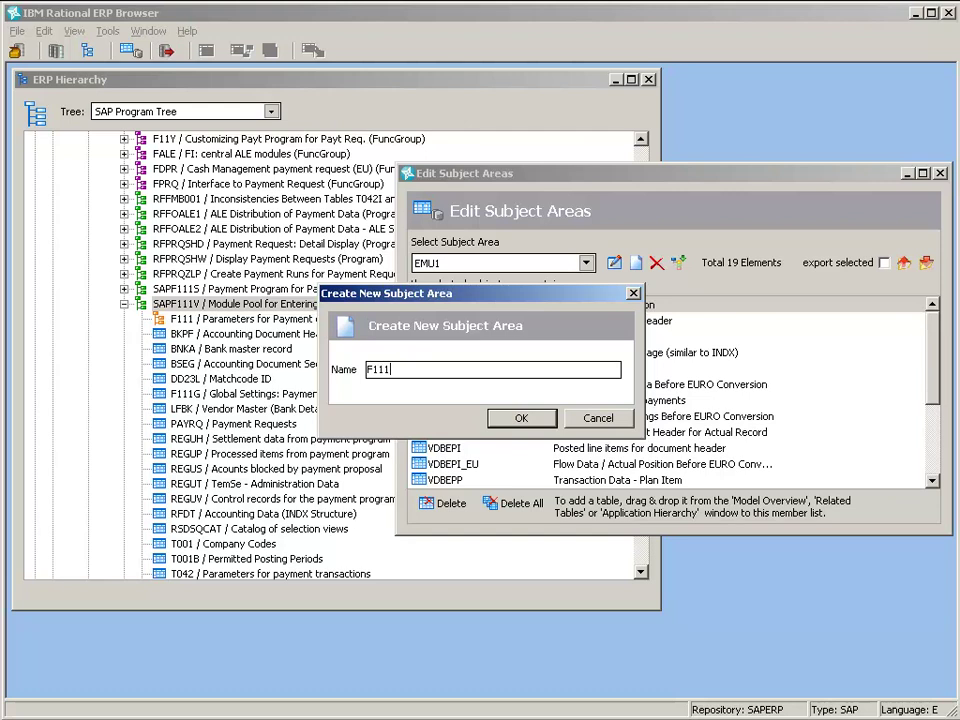
left_click(521, 418)
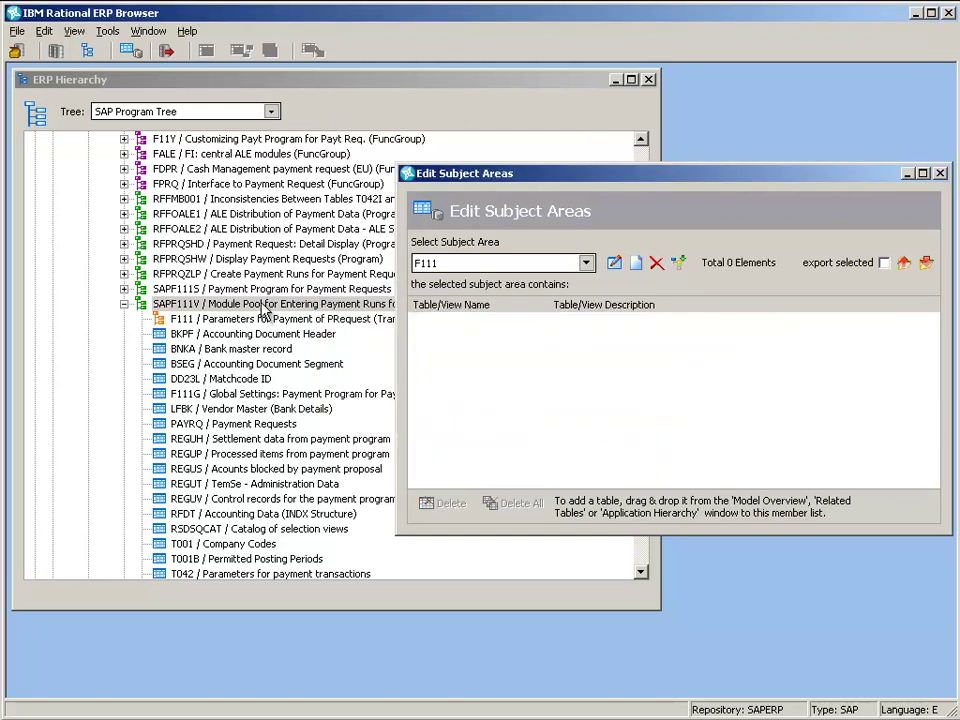
Step: Add all tables of the SAPF111V program to the F111 subject area and close the subject area editor
left_click_drag(531, 180, 585, 362)
left_click_drag(280, 453, 686, 577)
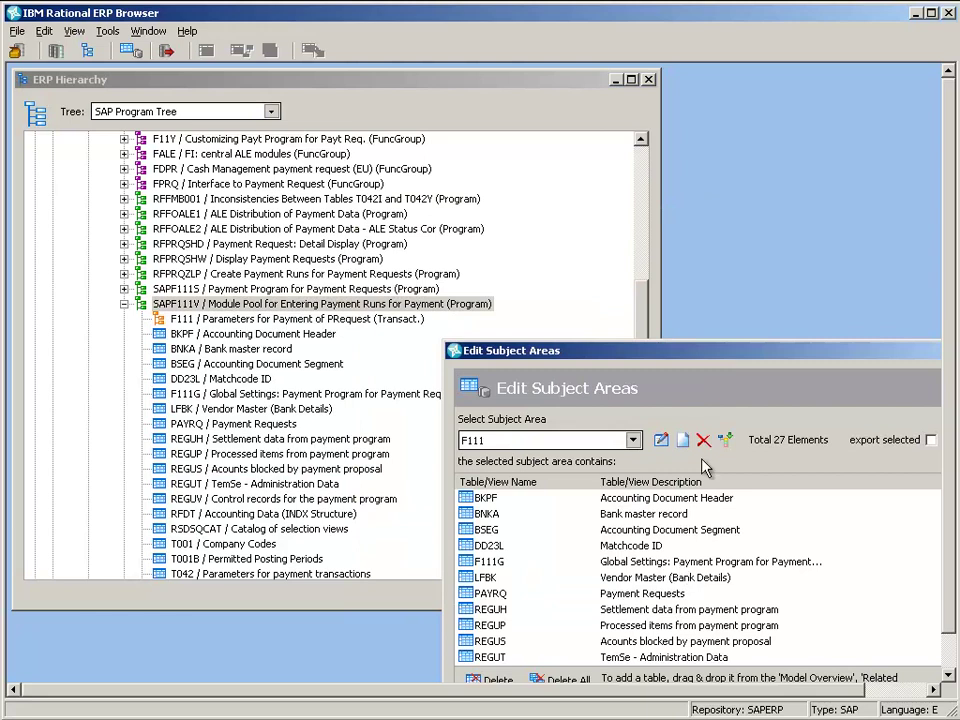
left_click_drag(783, 358, 591, 175)
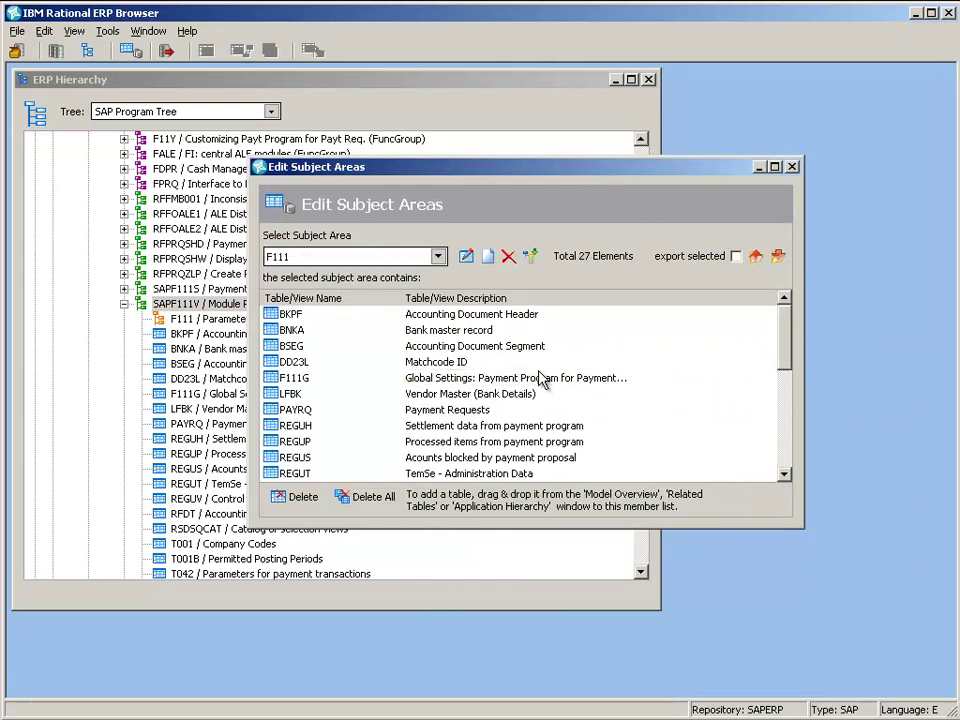
left_click(792, 168)
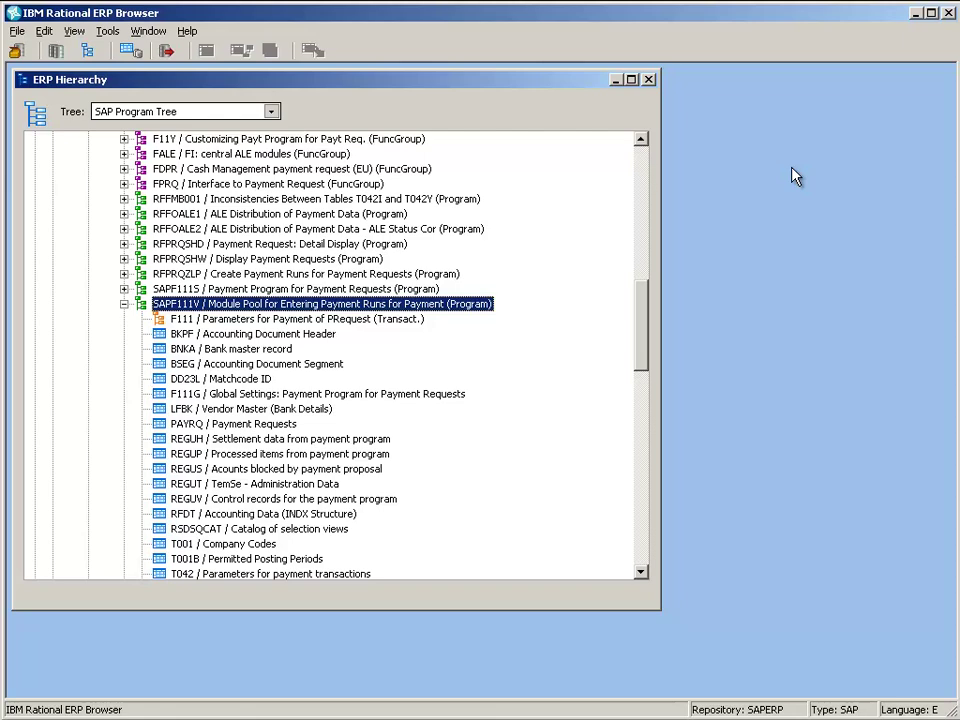
Step: Export the F111 subject area to IBM Rational SA with model name SAPModel and diagram name F111
left_click(167, 52)
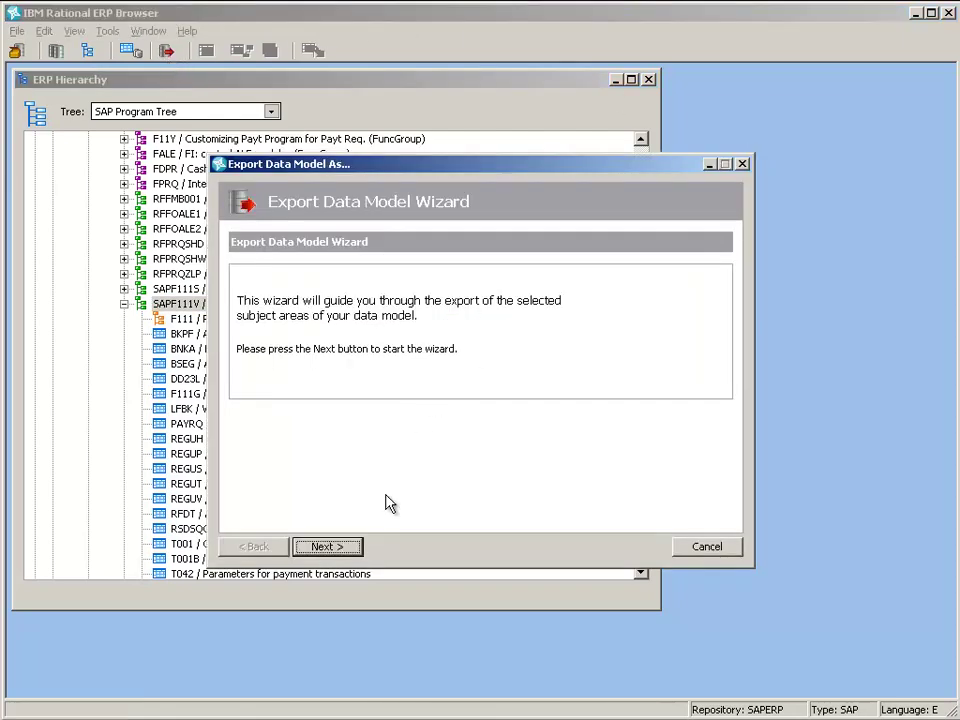
left_click(343, 547)
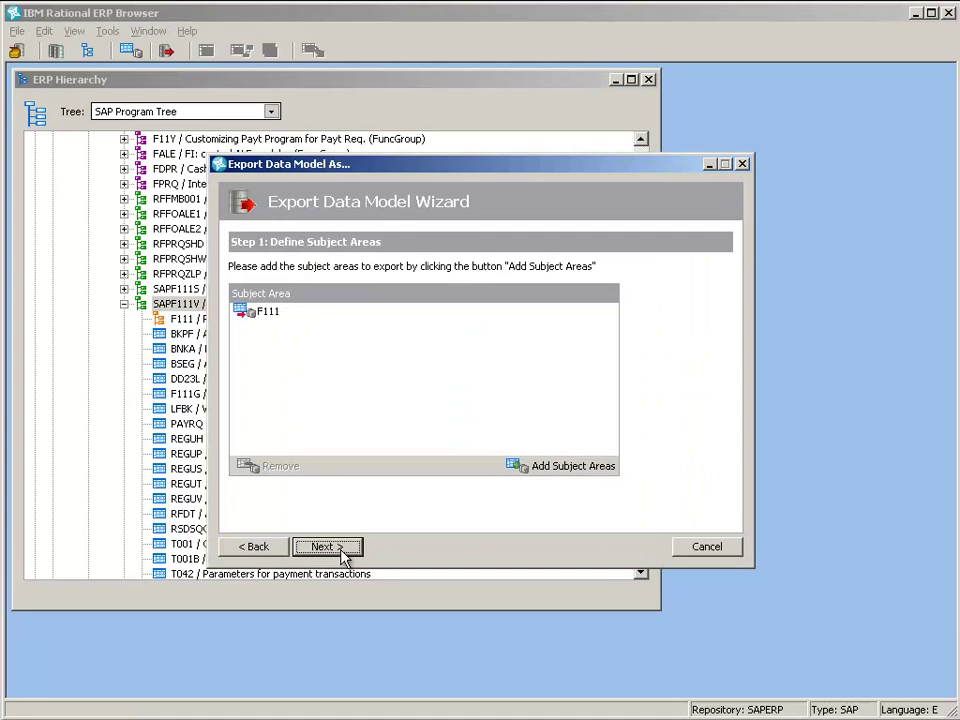
left_click(279, 315)
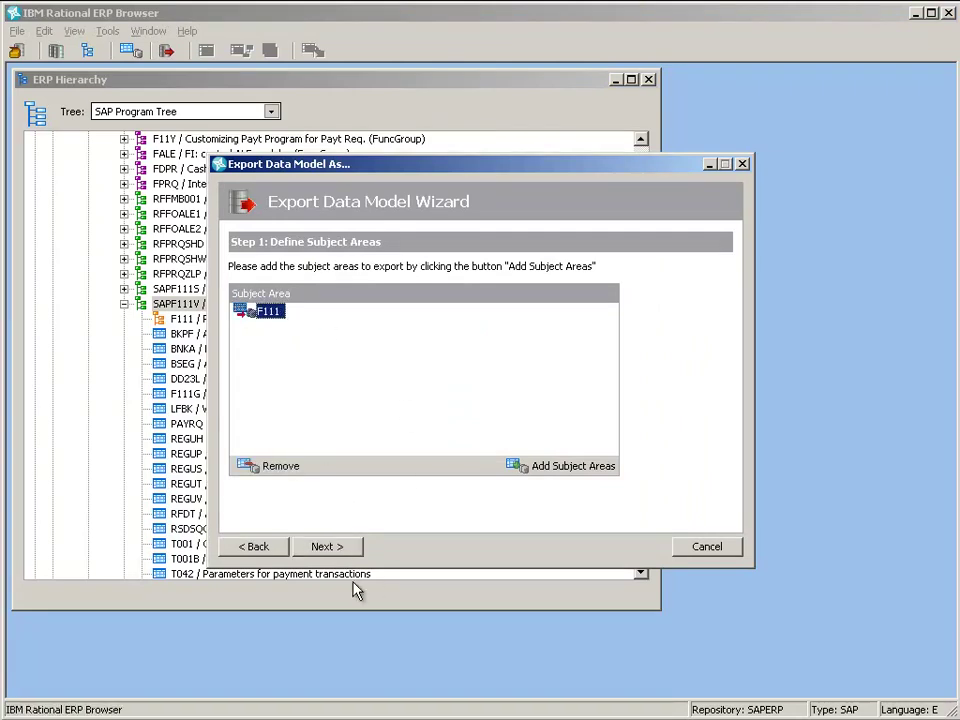
left_click(325, 546)
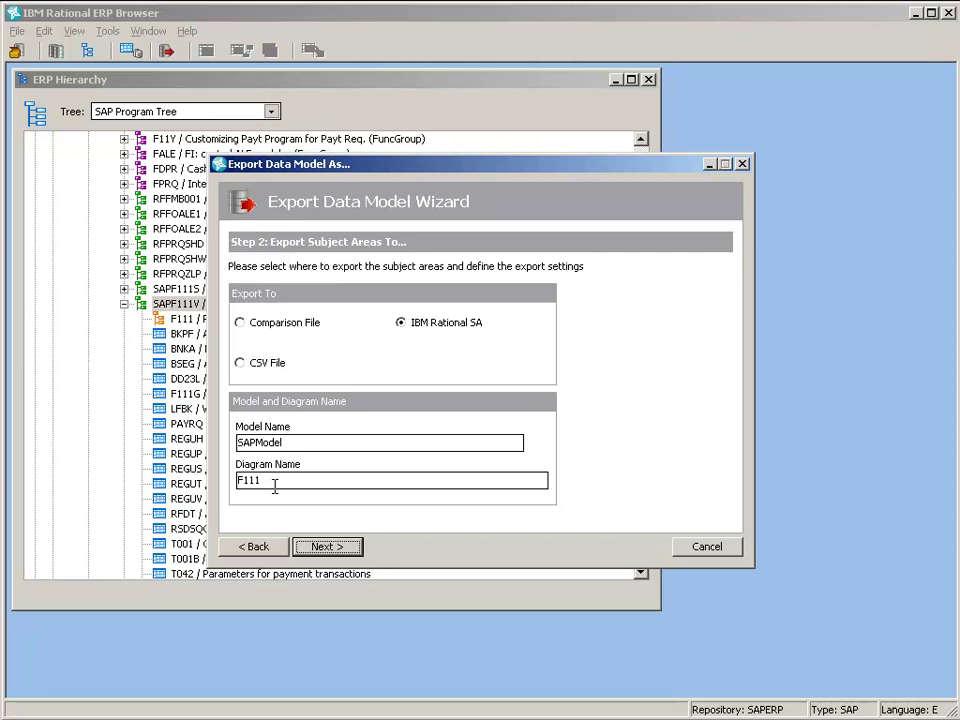
left_click(310, 442)
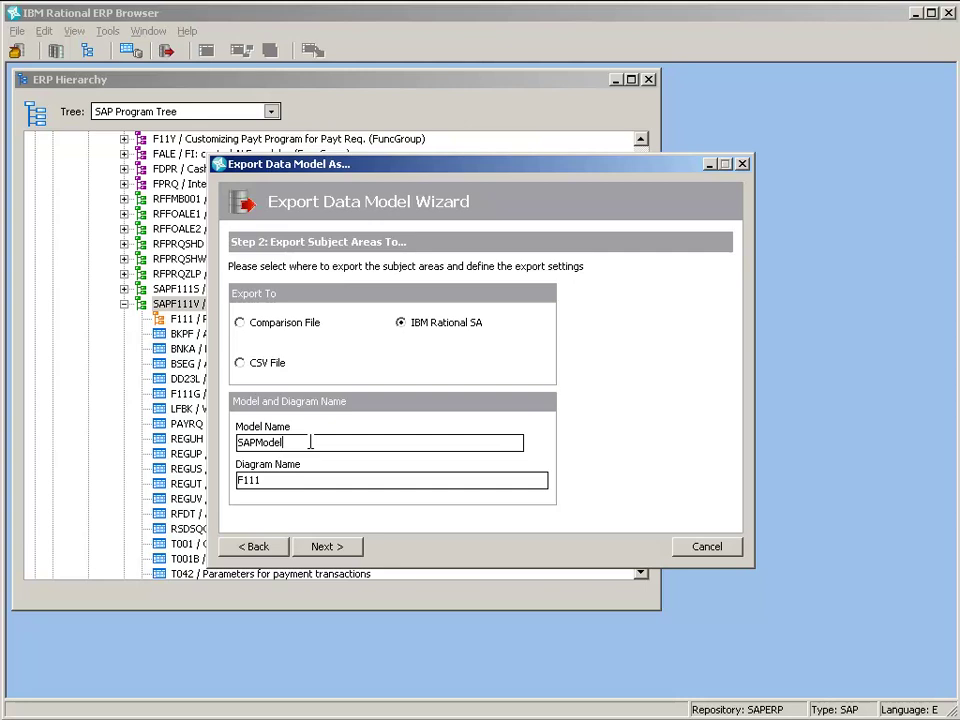
left_click(333, 552)
left_click(327, 547)
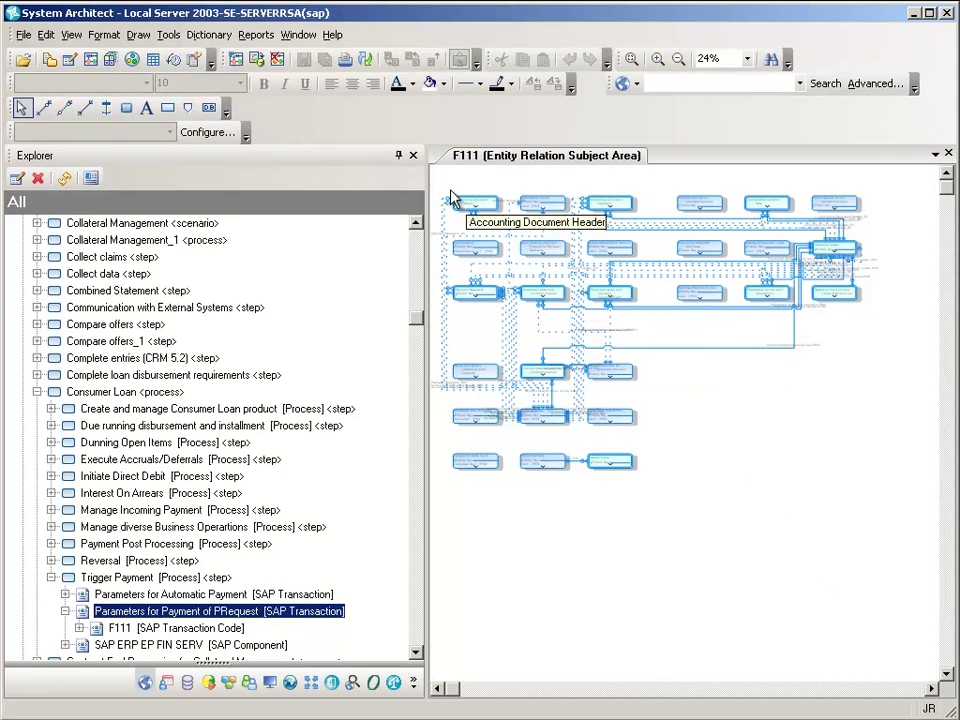
Step: In System Architect, close the Explorer and examine the entities around Accounting Document Header in the F111 diagram
left_click(413, 155)
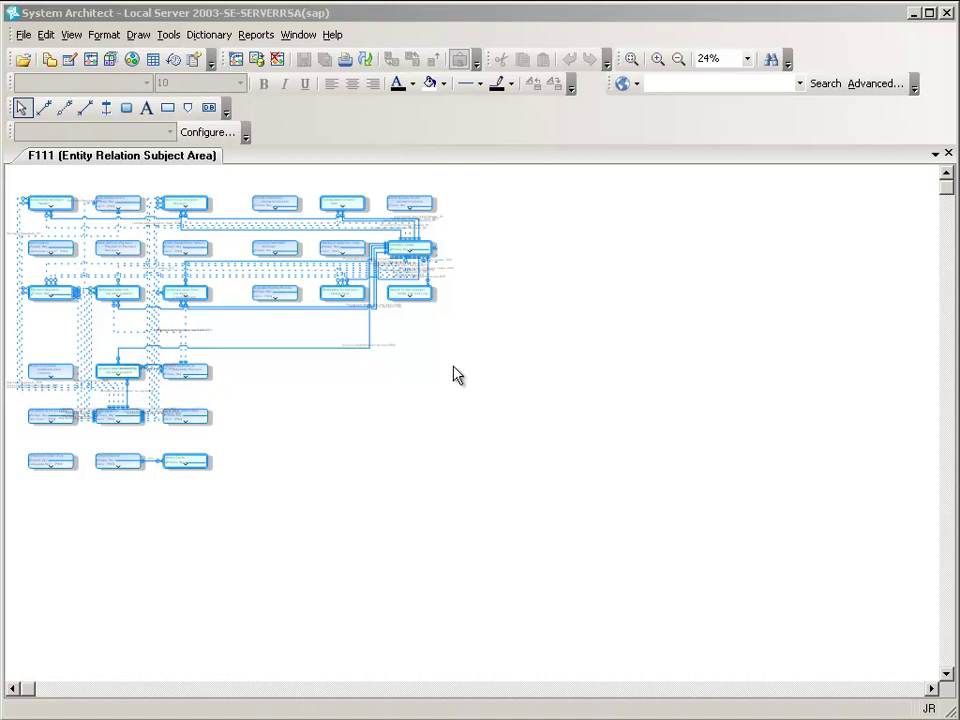
left_click(631, 59)
left_click(262, 260)
left_click(270, 268)
left_click(252, 264)
left_click(263, 296)
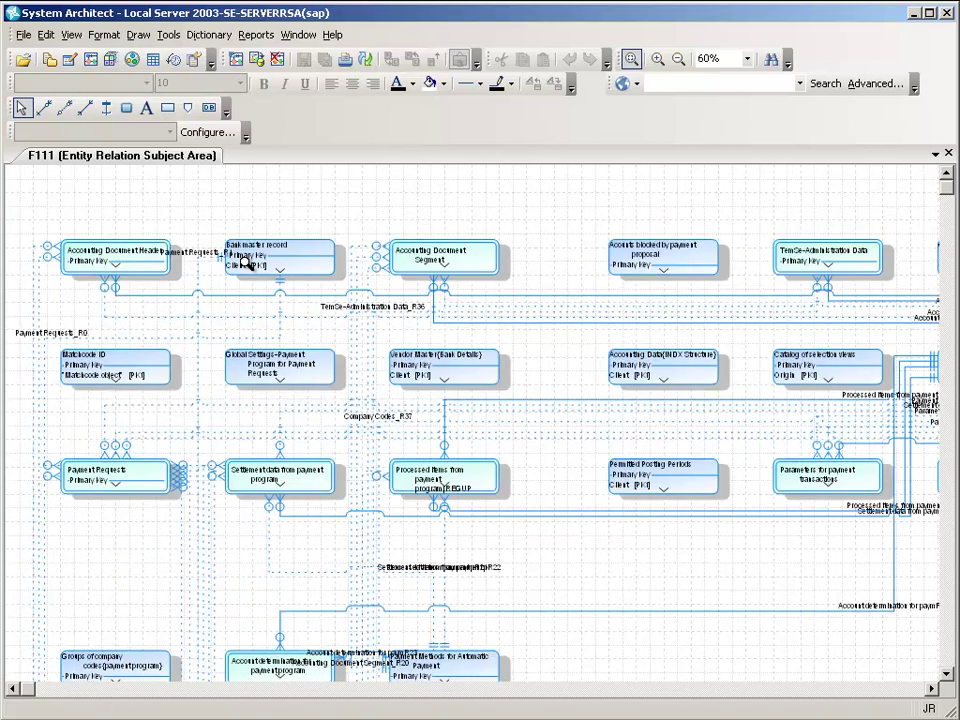
left_click(263, 296)
left_click(270, 299)
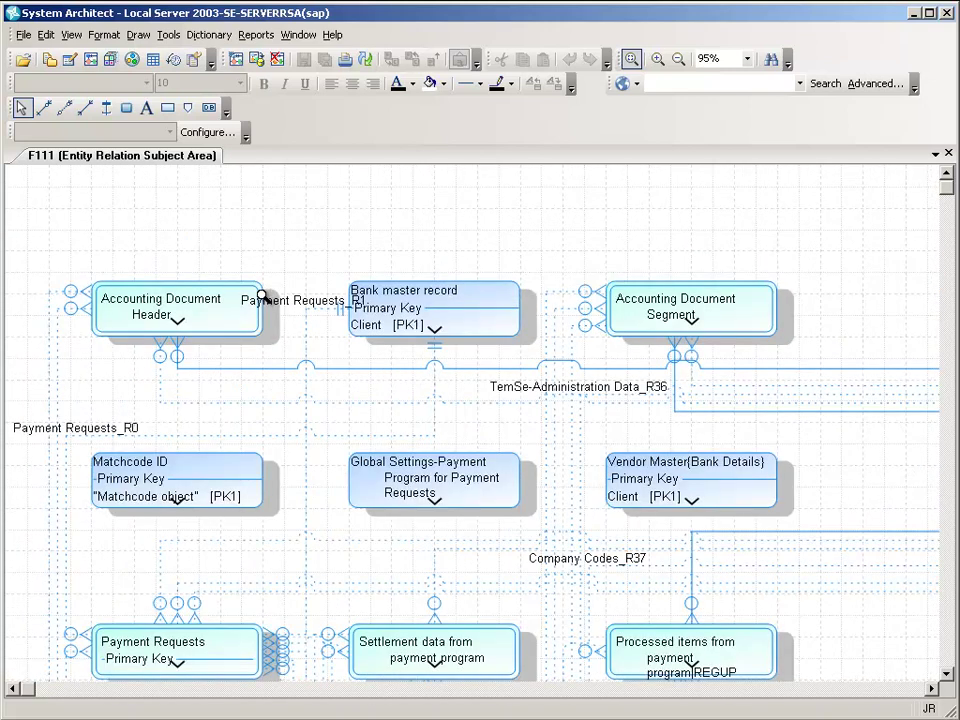
Step: View the definition of the Accounting Document Header entity, and close the F111 diagram
left_click(231, 315)
right_click(229, 317)
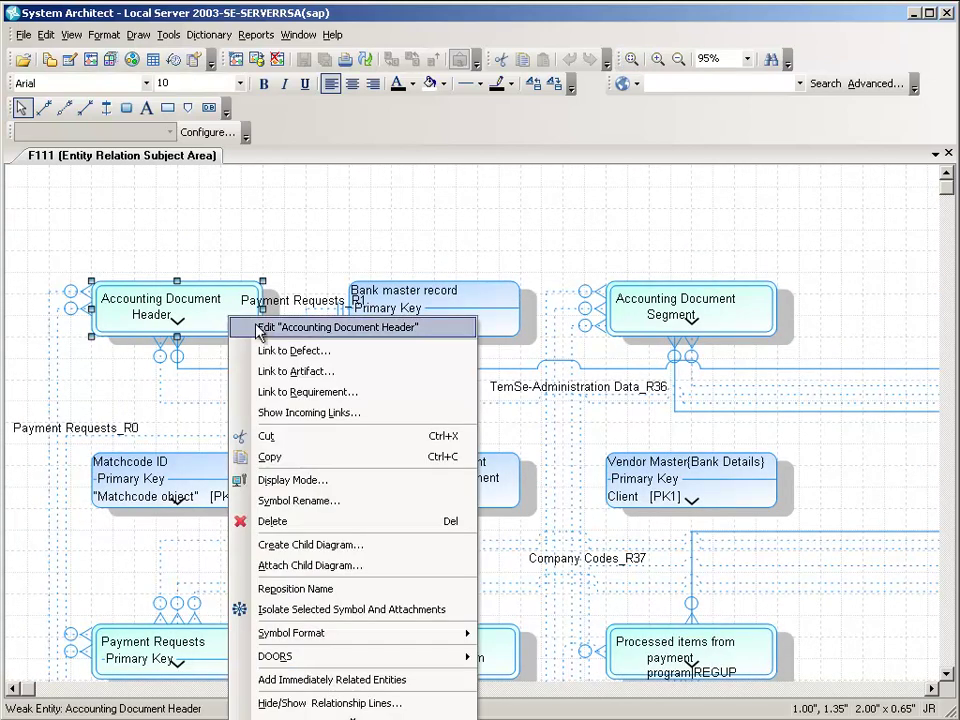
left_click(259, 327)
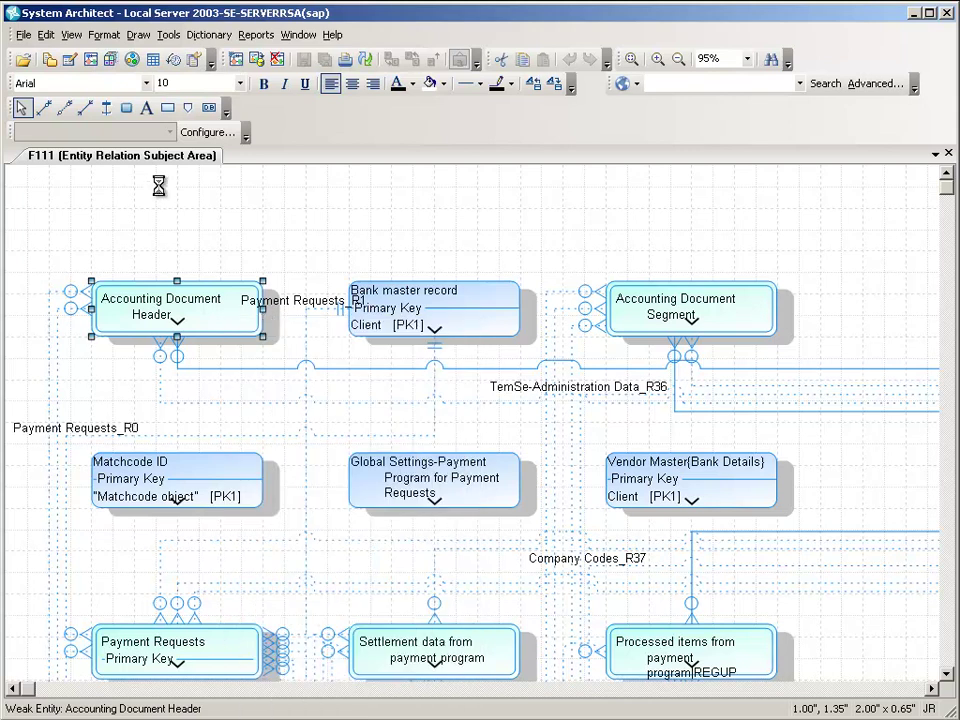
left_click(948, 154)
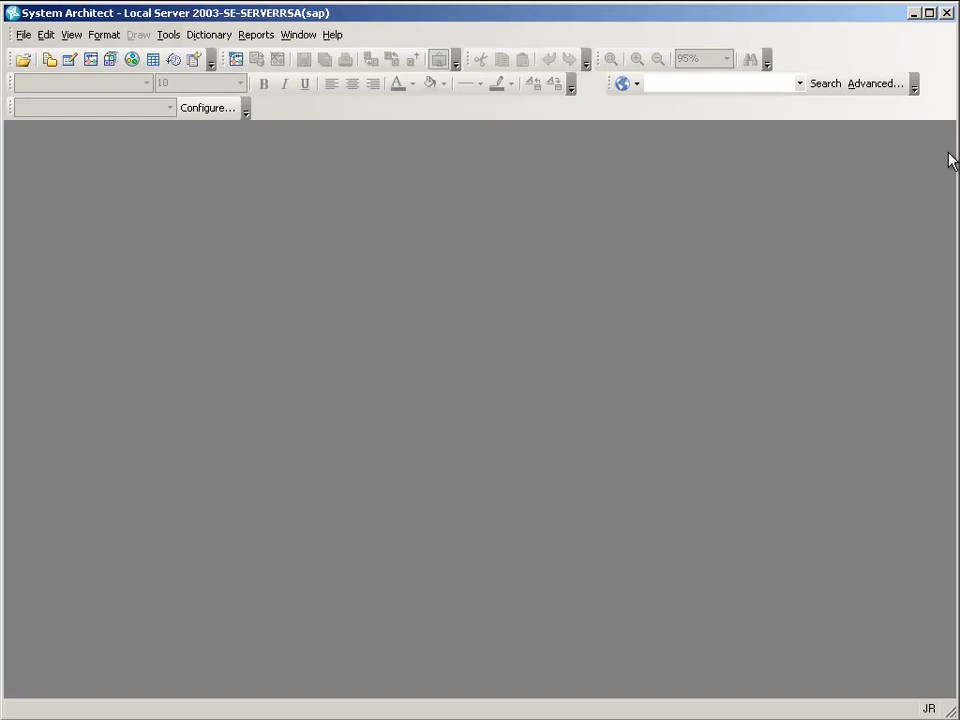
Step: Switch to ERP Browser, acknowledge the finished data model export and close the export wizard
key("alt+Tab")
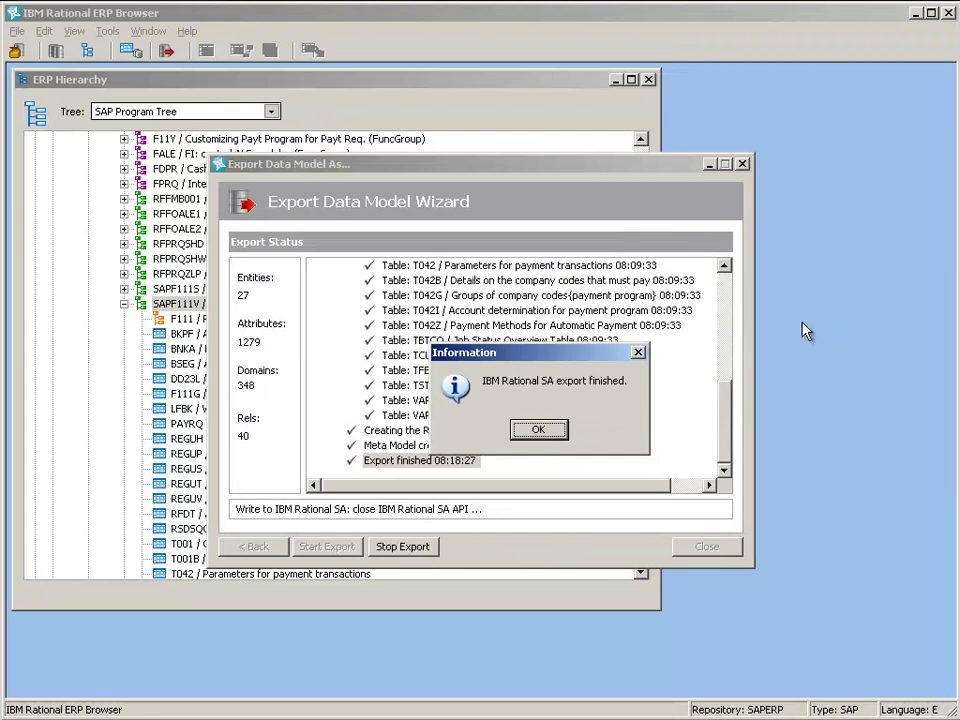
left_click(541, 431)
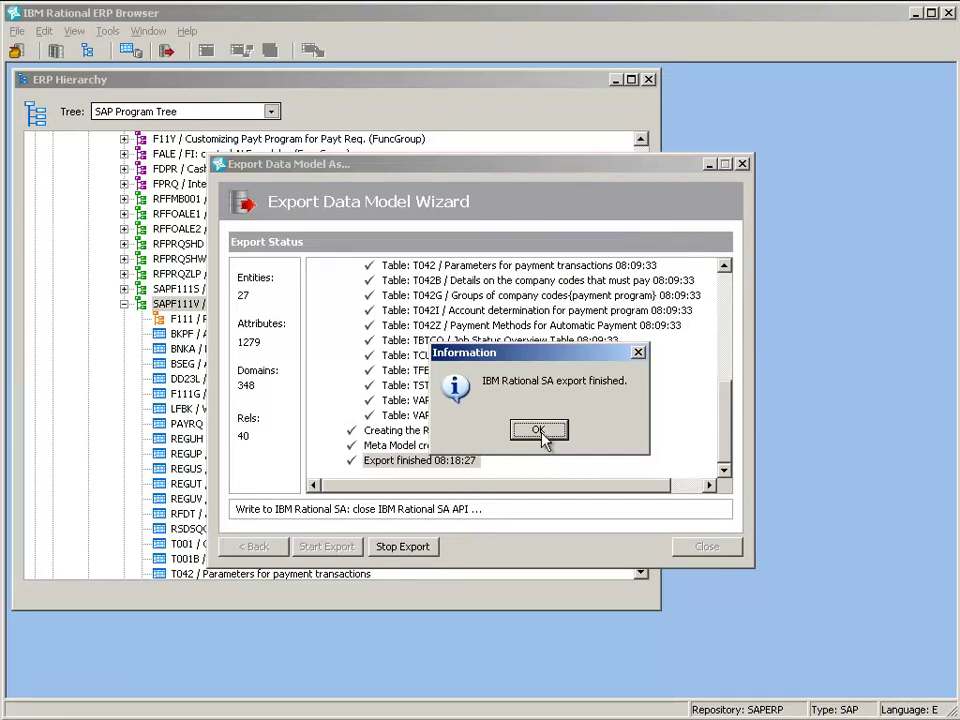
left_click(538, 431)
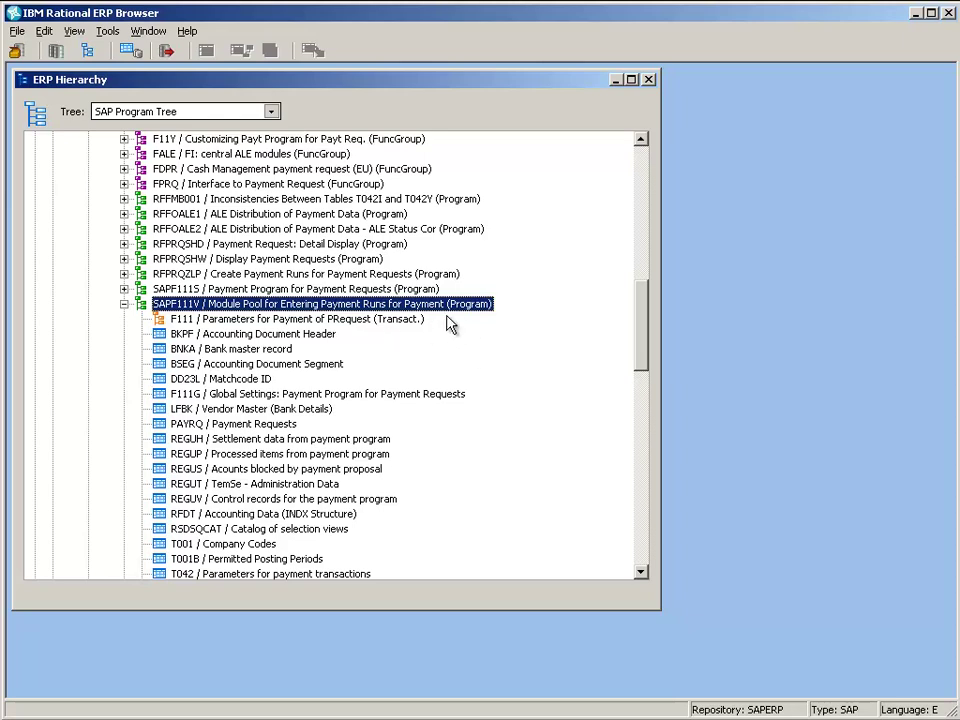
Step: Export the FI-BL-PT-AP / Automatic Payments branch of the program tree to SA XML as autoamticpayment.xml on drive C
left_click_drag(641, 336, 636, 272)
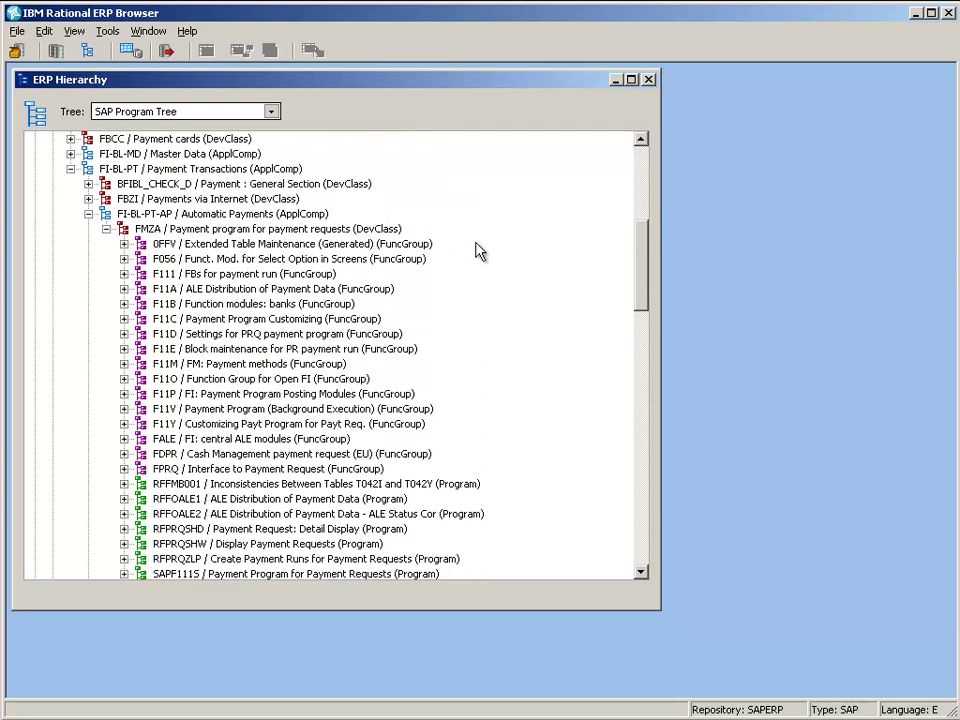
left_click(283, 218)
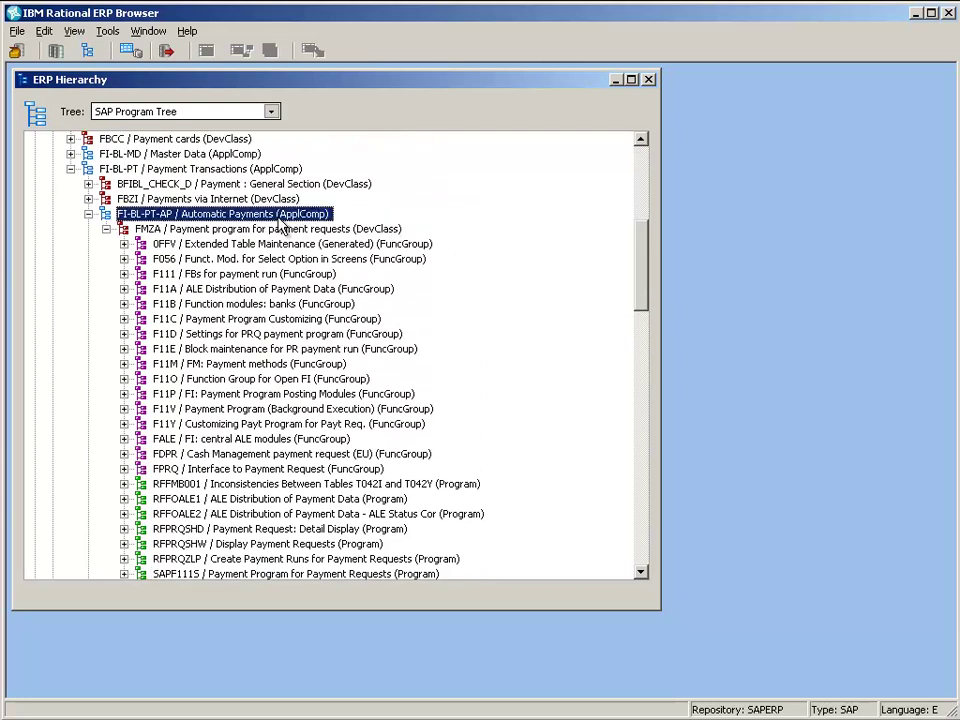
right_click(283, 220)
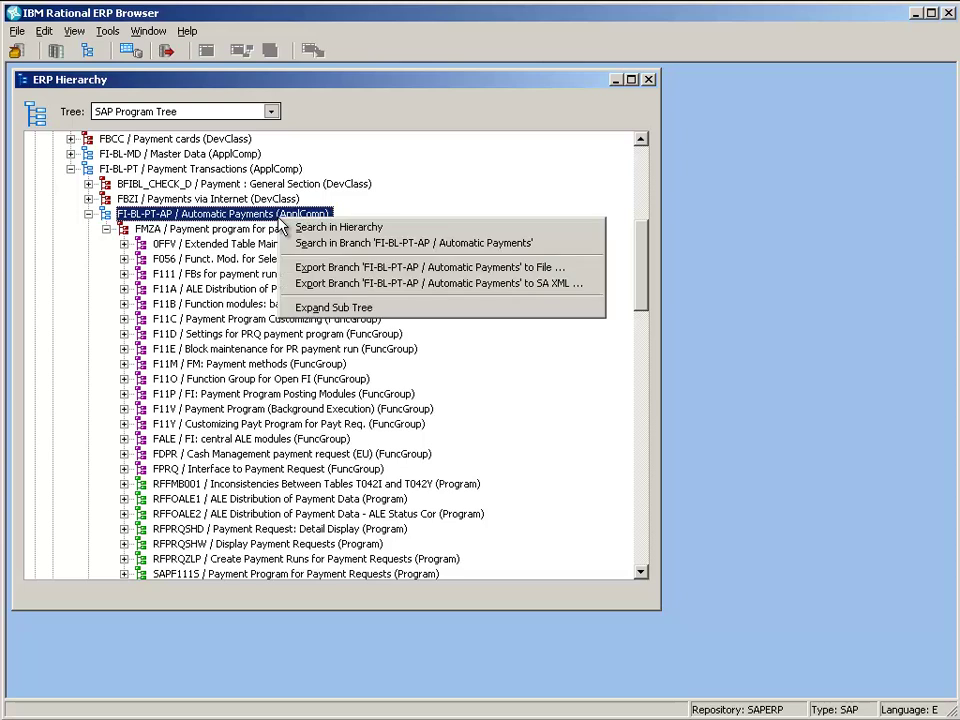
left_click(470, 284)
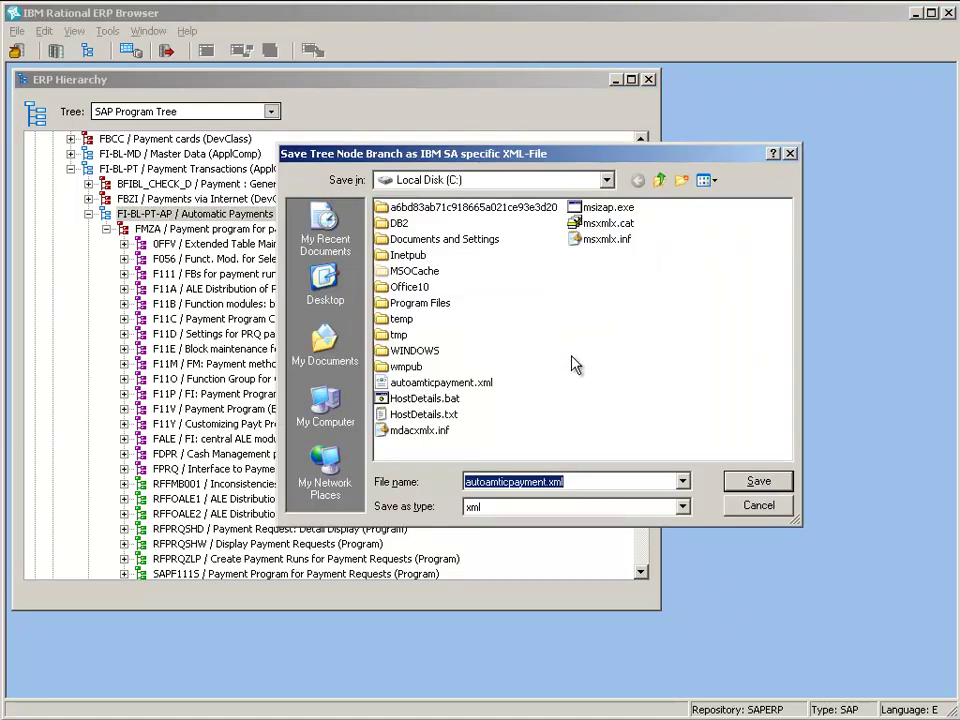
left_click(487, 391)
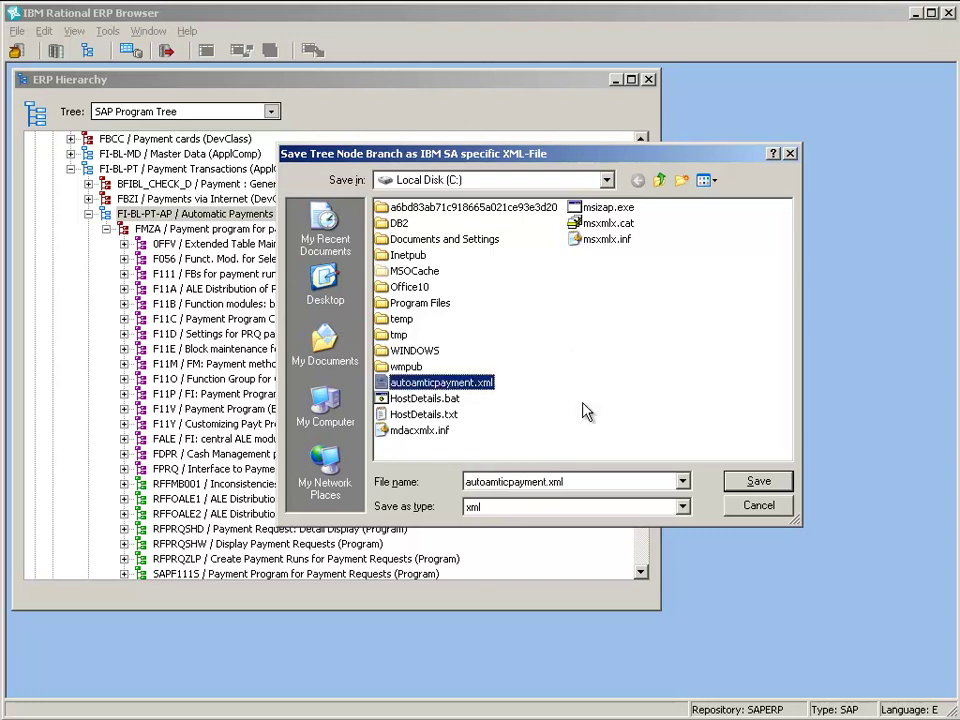
left_click(779, 484)
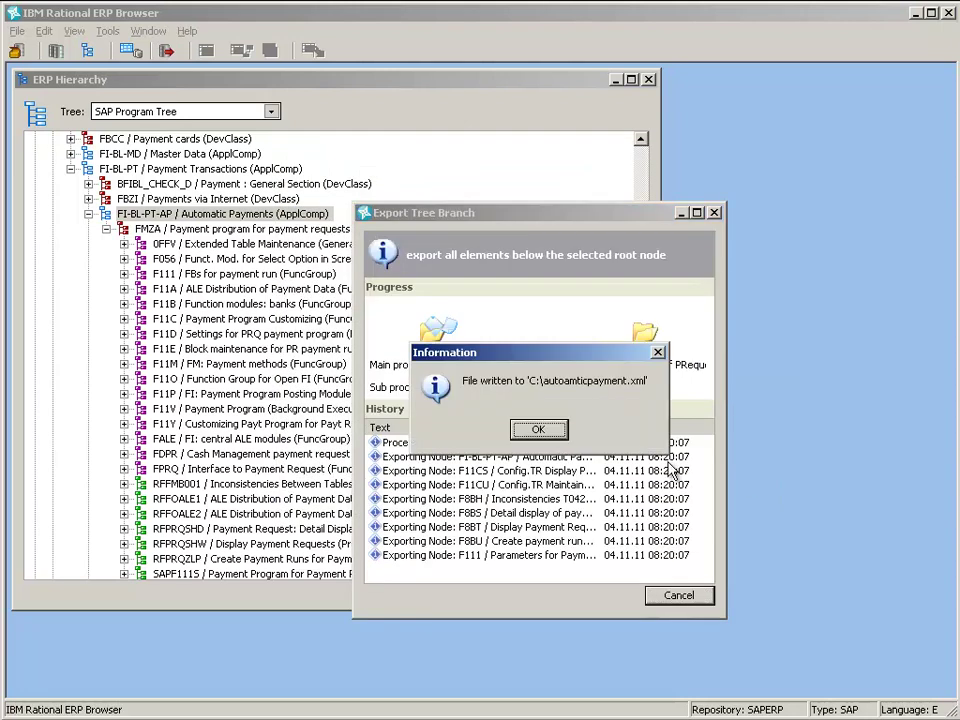
left_click(540, 432)
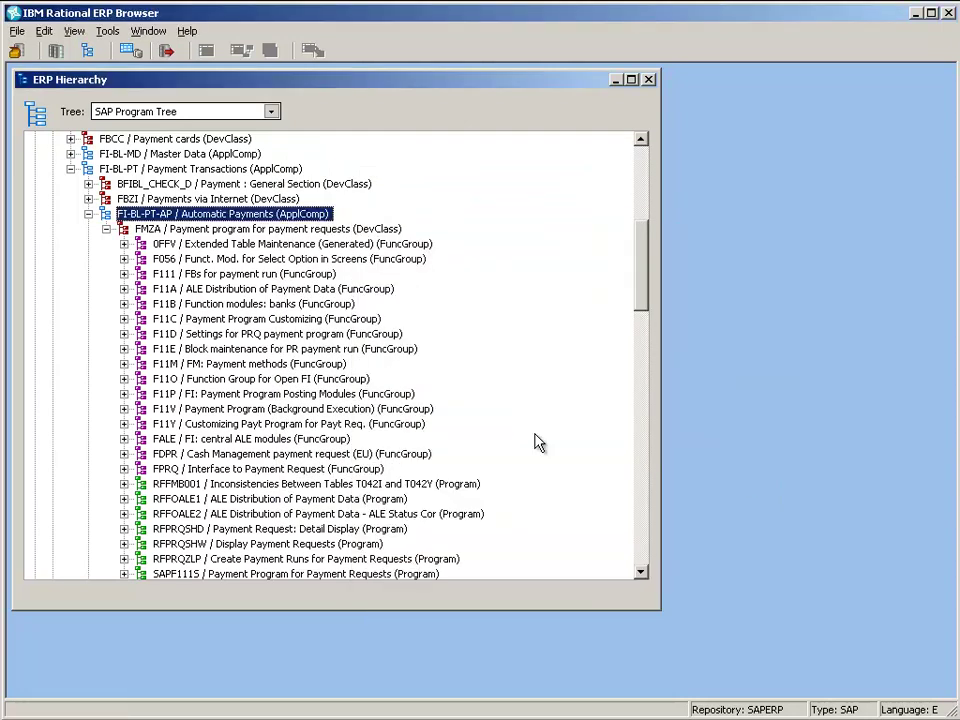
Step: Close the ERP hierarchy, exit ERP Browser and show the Explorer in System Architect
left_click(649, 80)
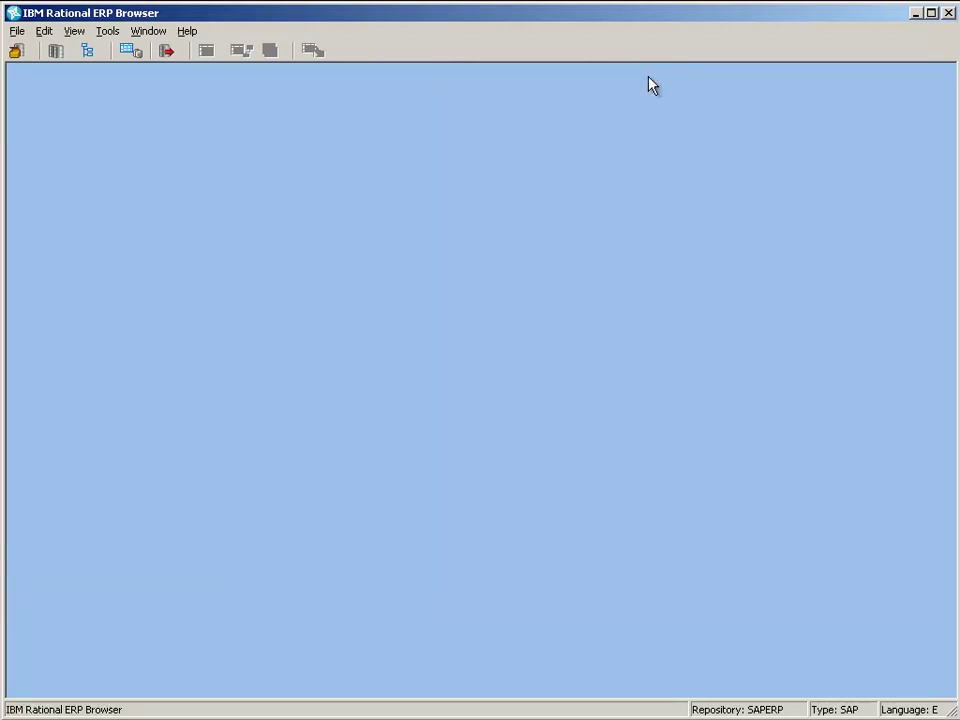
left_click(947, 13)
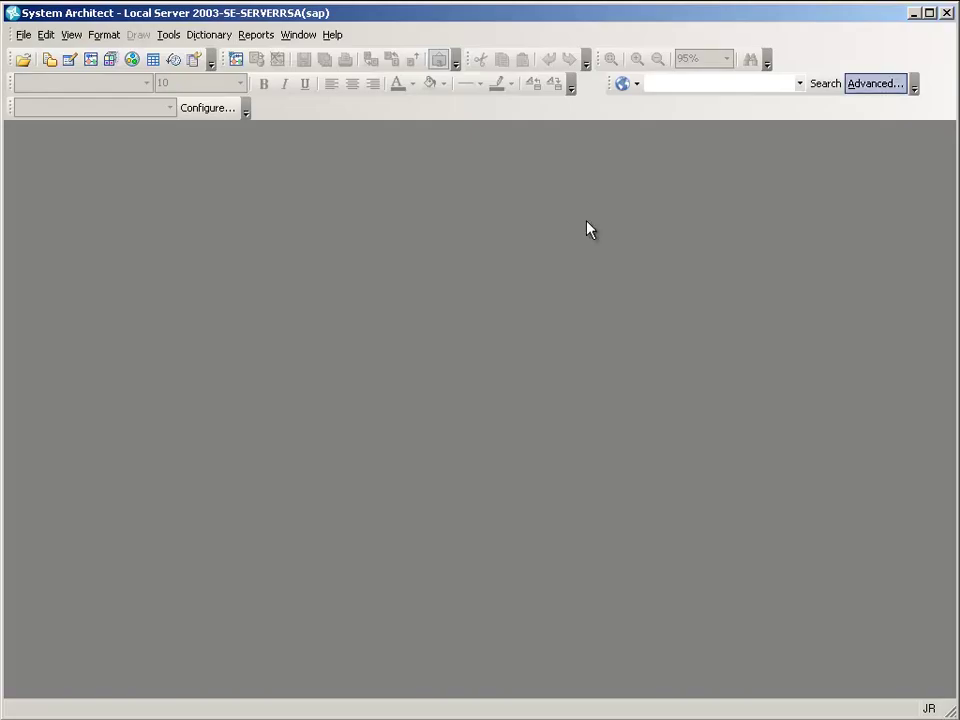
left_click(48, 62)
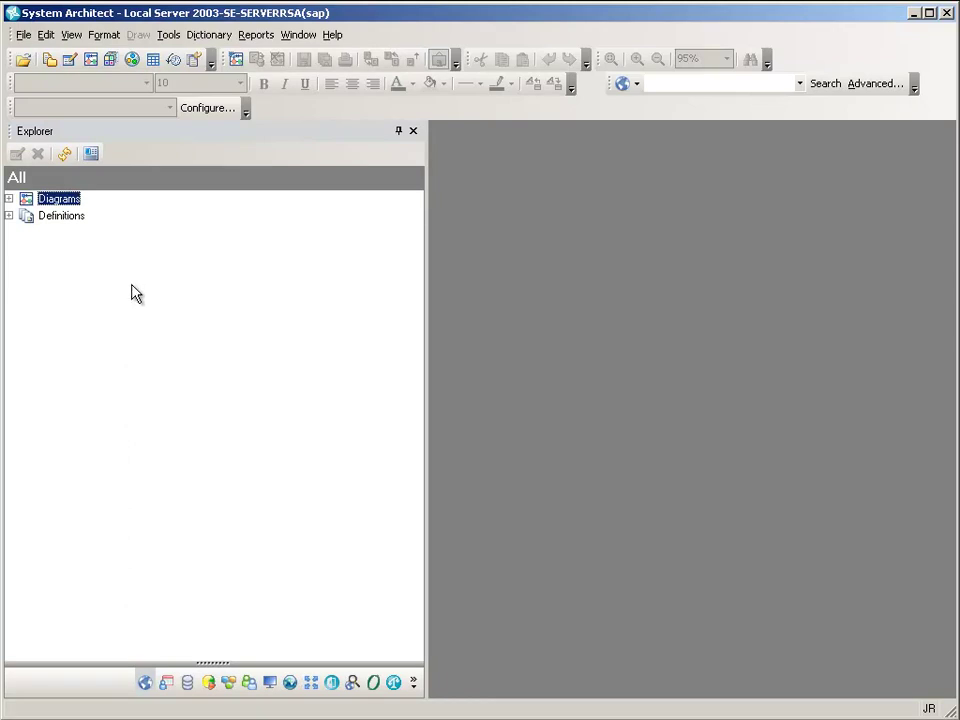
Step: Import C:\autoamticpayment.xml into the encyclopedia, with identical definitions set to update single fields when data supplied
right_click(88, 321)
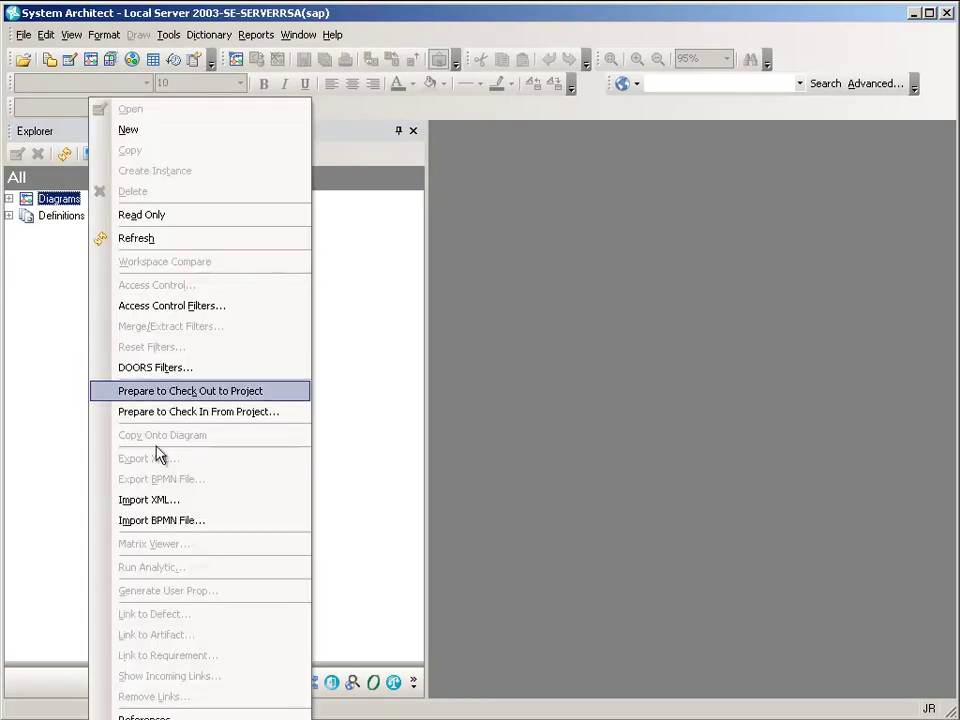
left_click(168, 510)
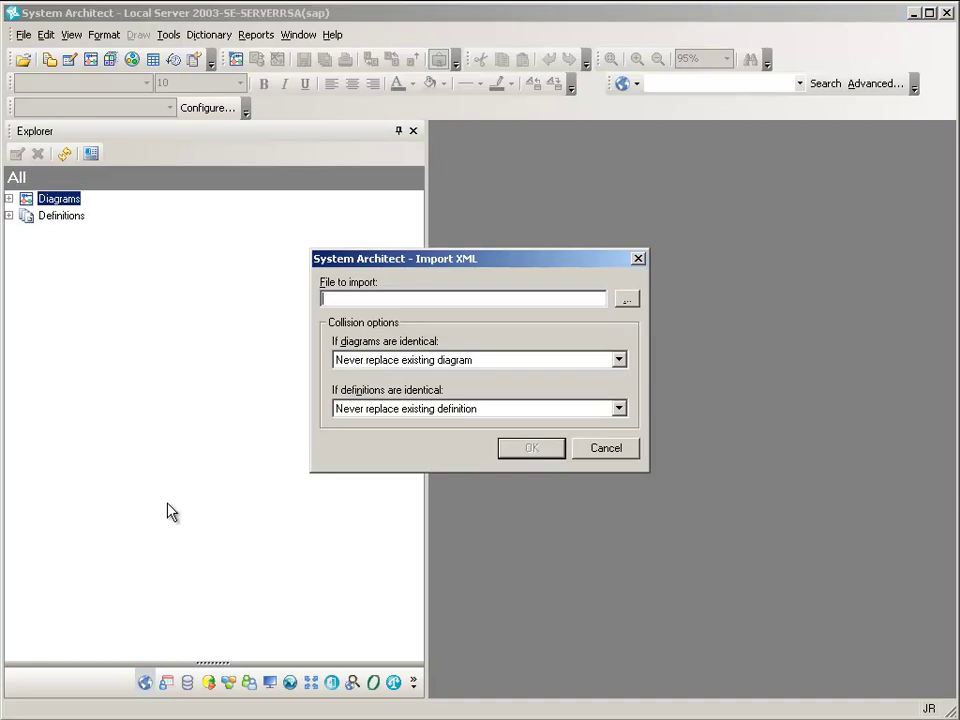
left_click(625, 301)
left_click(508, 490)
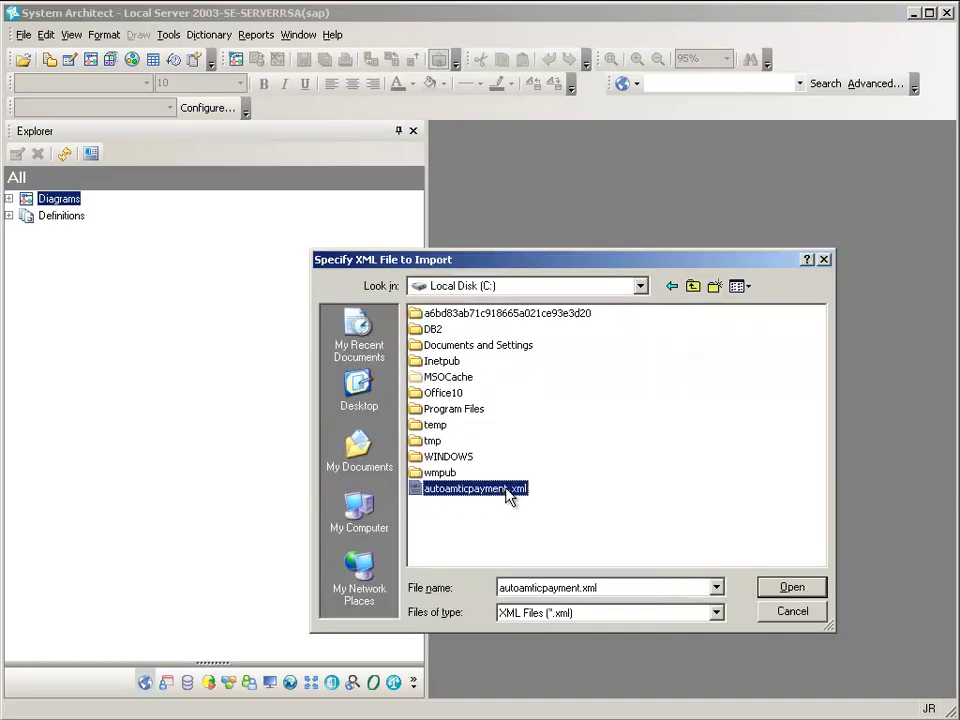
left_click(790, 590)
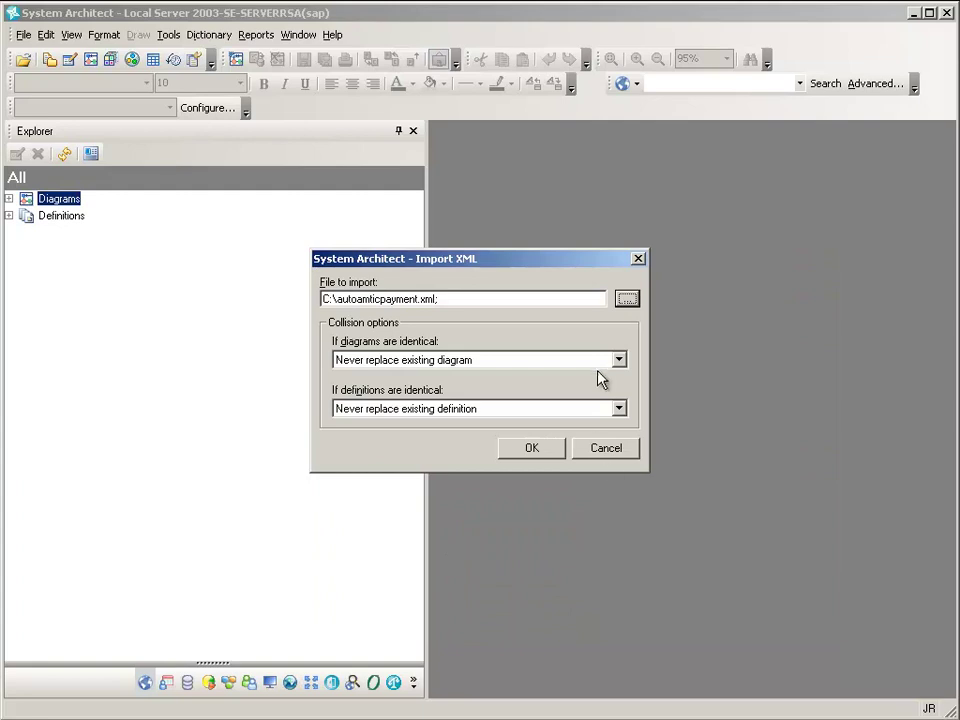
left_click(619, 410)
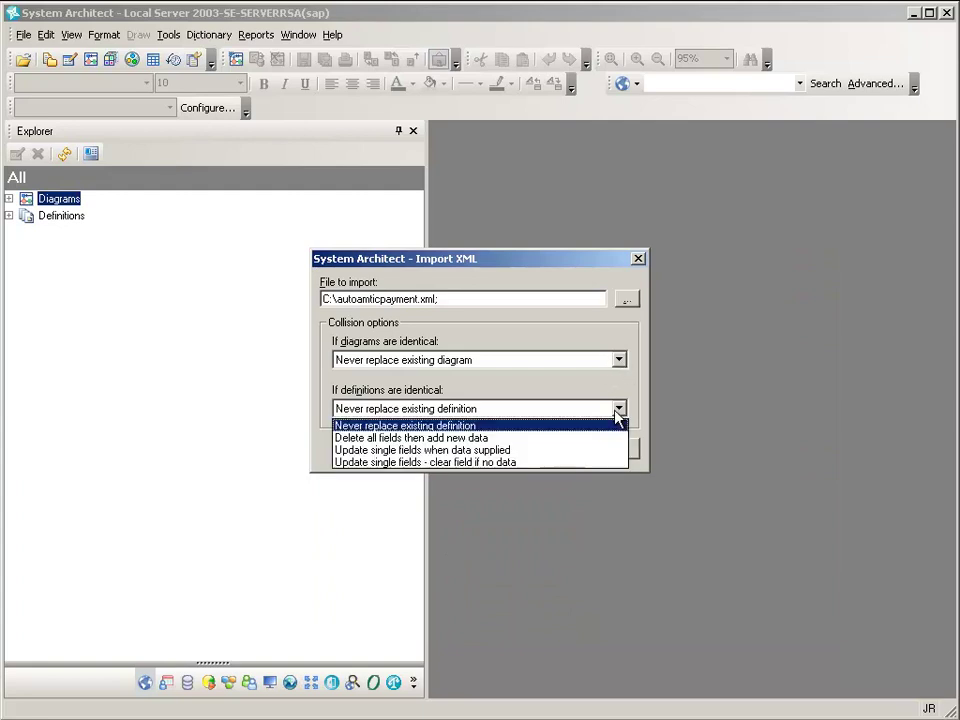
left_click(533, 451)
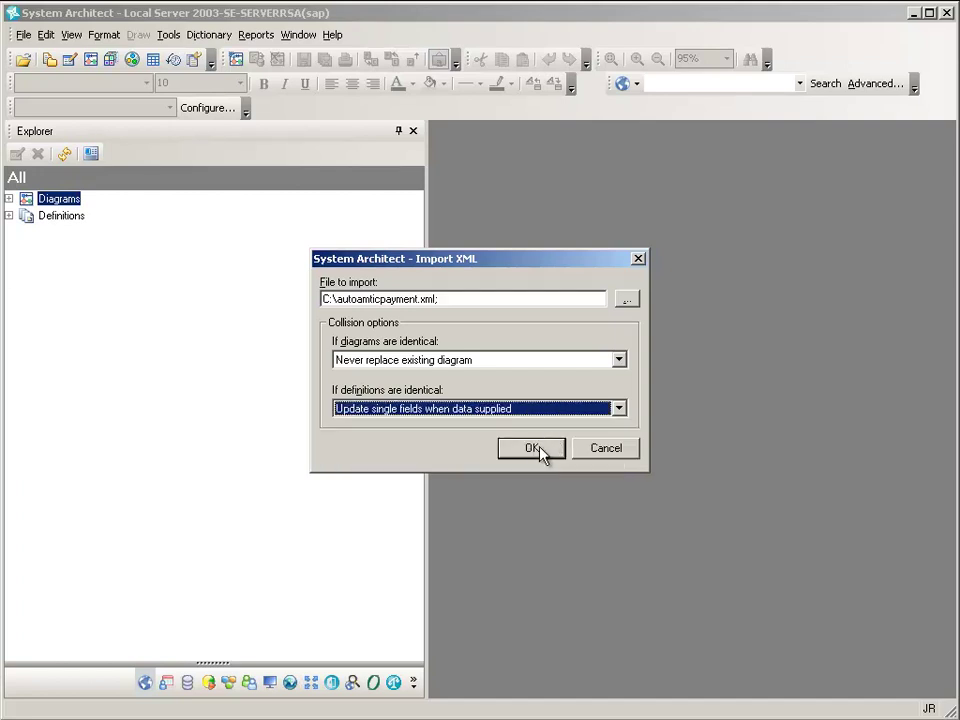
left_click(540, 450)
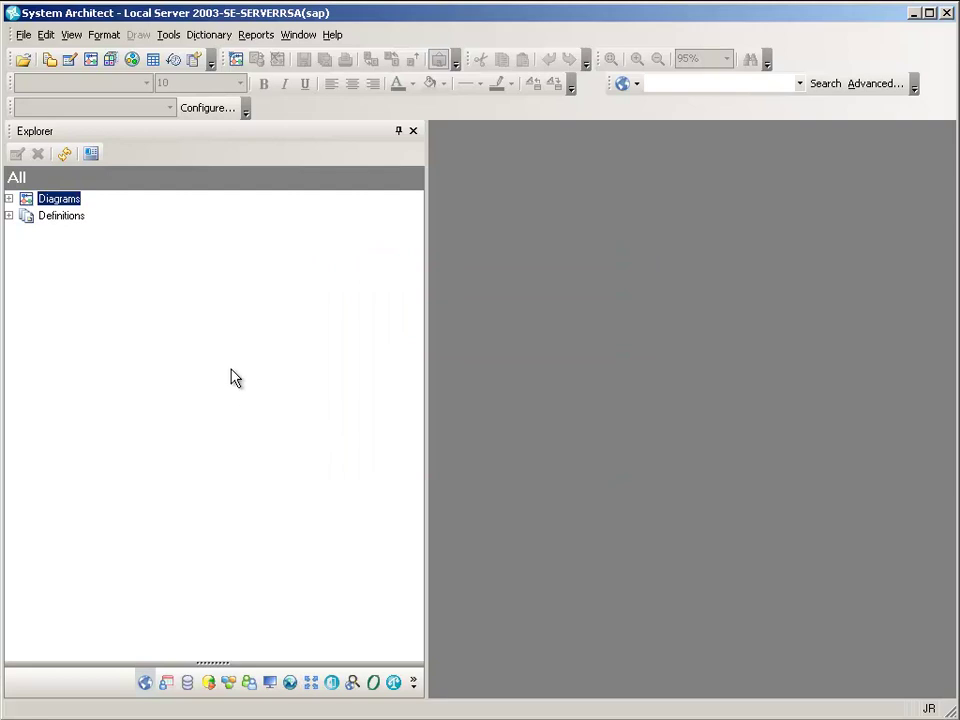
Step: Open the definition of the FI-BL-PT-AP / Automatic Payments application component
left_click(11, 221)
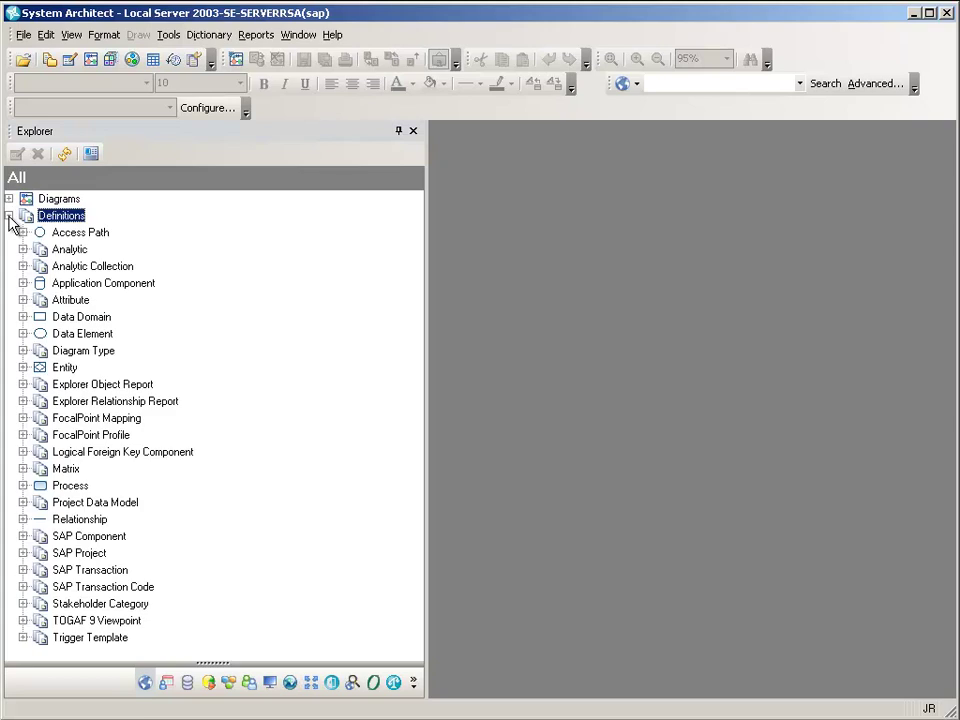
left_click(23, 284)
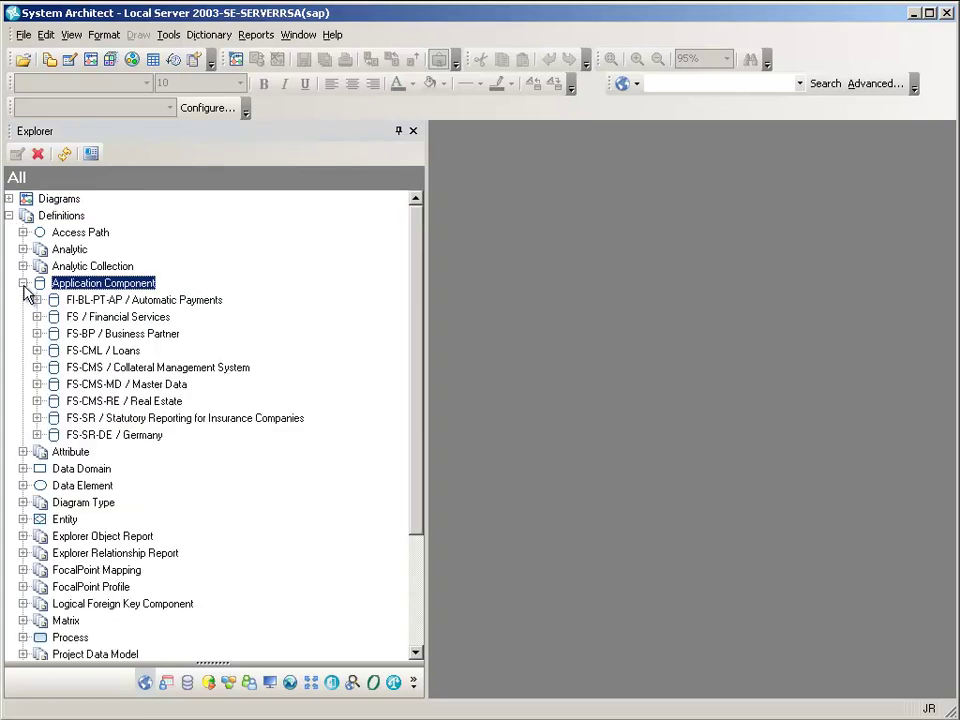
left_click(167, 305)
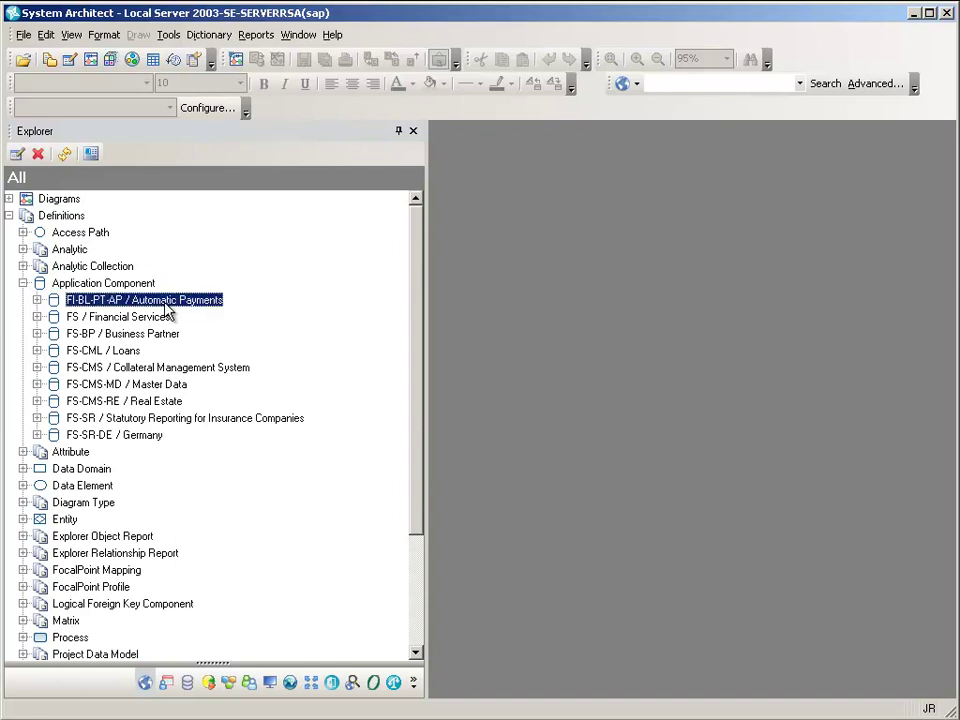
double_click(167, 305)
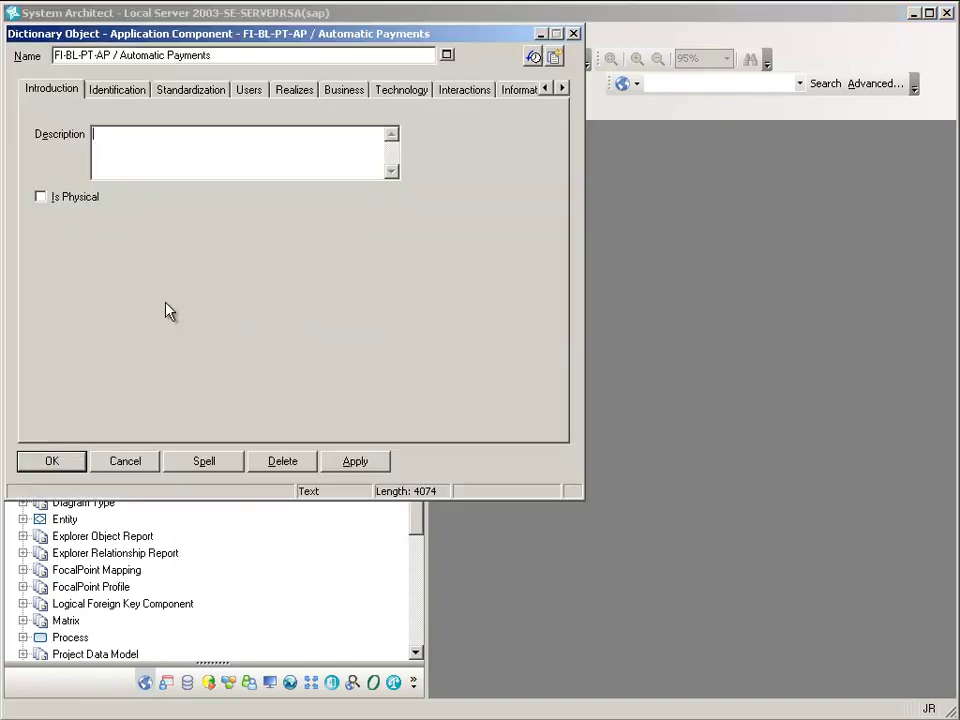
Step: Examine the component's full list of SAP transactions, including F111 / Parameters for Payment of PRequest, and close the definition without saving
left_click(563, 89)
left_click(563, 89)
left_click(563, 89)
left_click(563, 89)
left_click(563, 89)
left_click(462, 89)
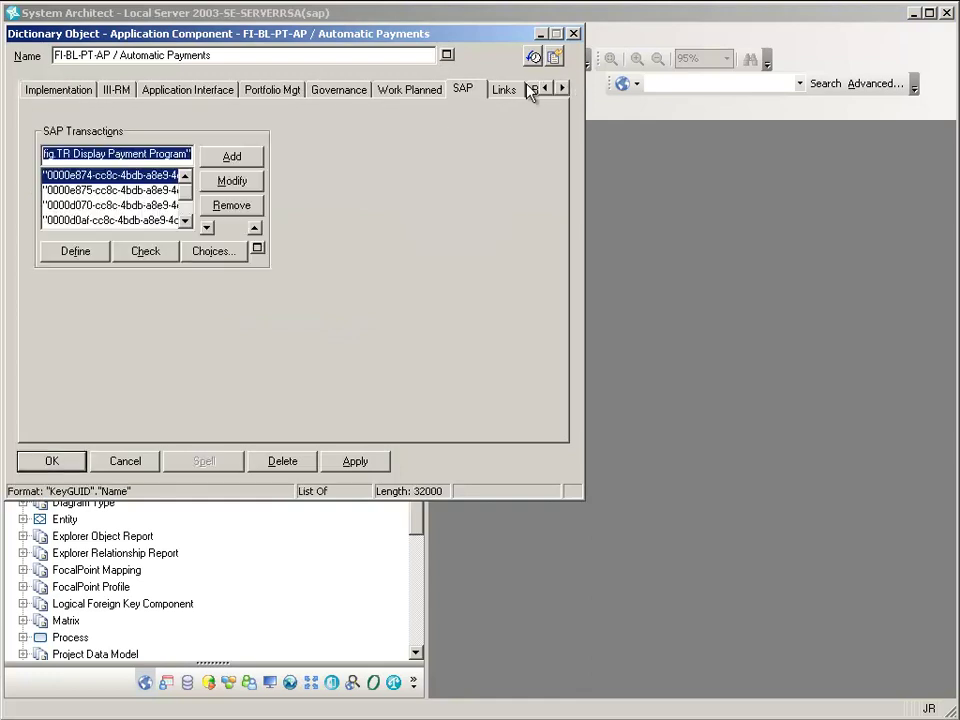
left_click(257, 252)
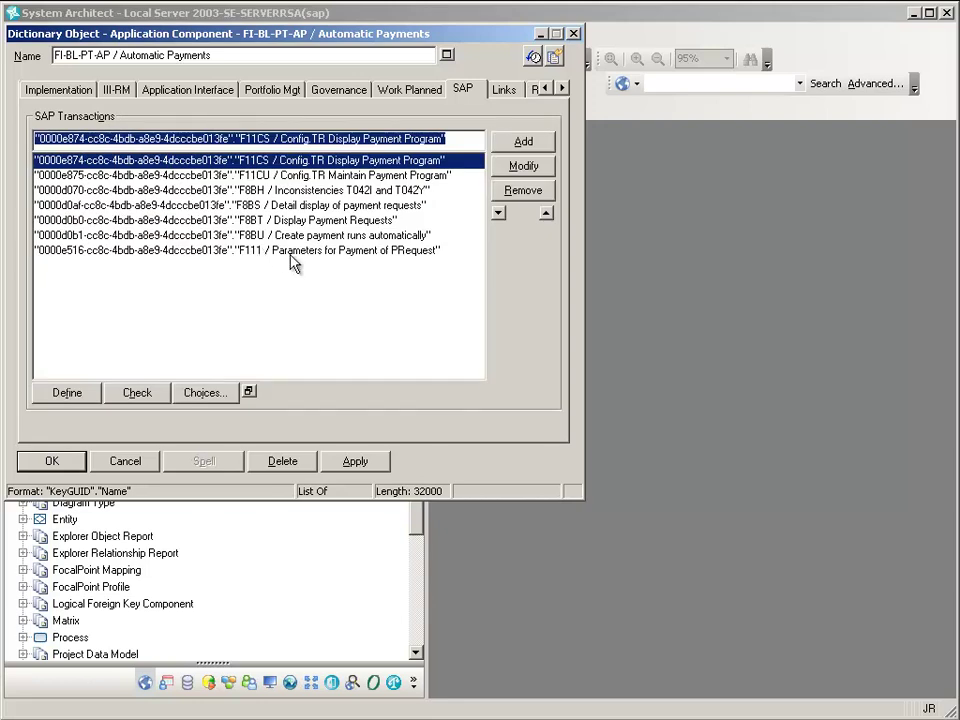
left_click(302, 252)
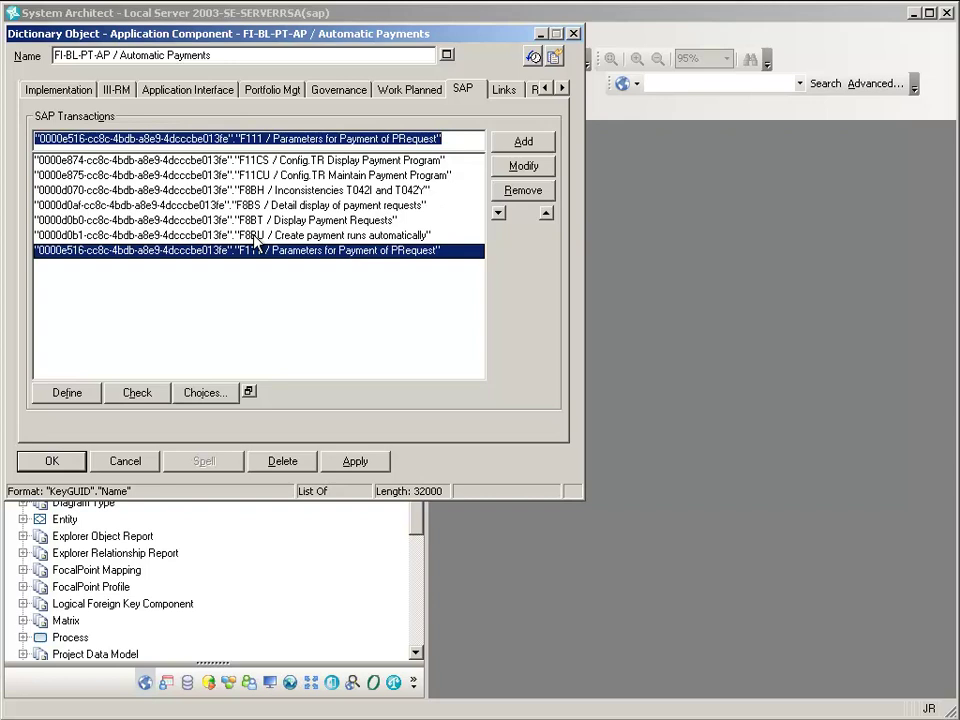
left_click(137, 466)
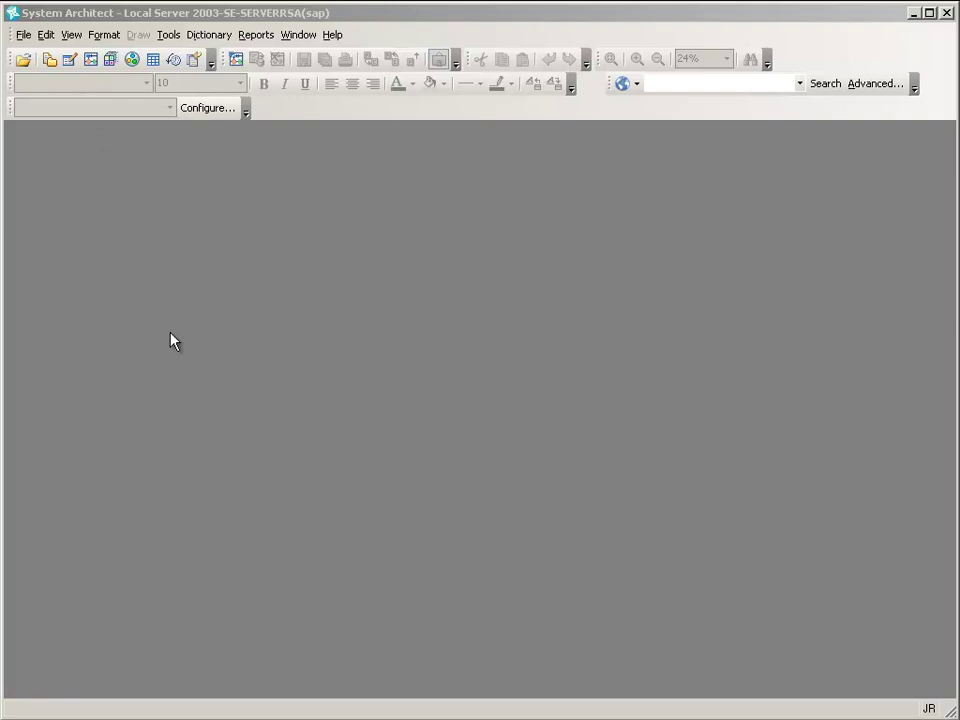
Step: Show the Explorer again and open the F111 entity relation diagram
left_click(49, 62)
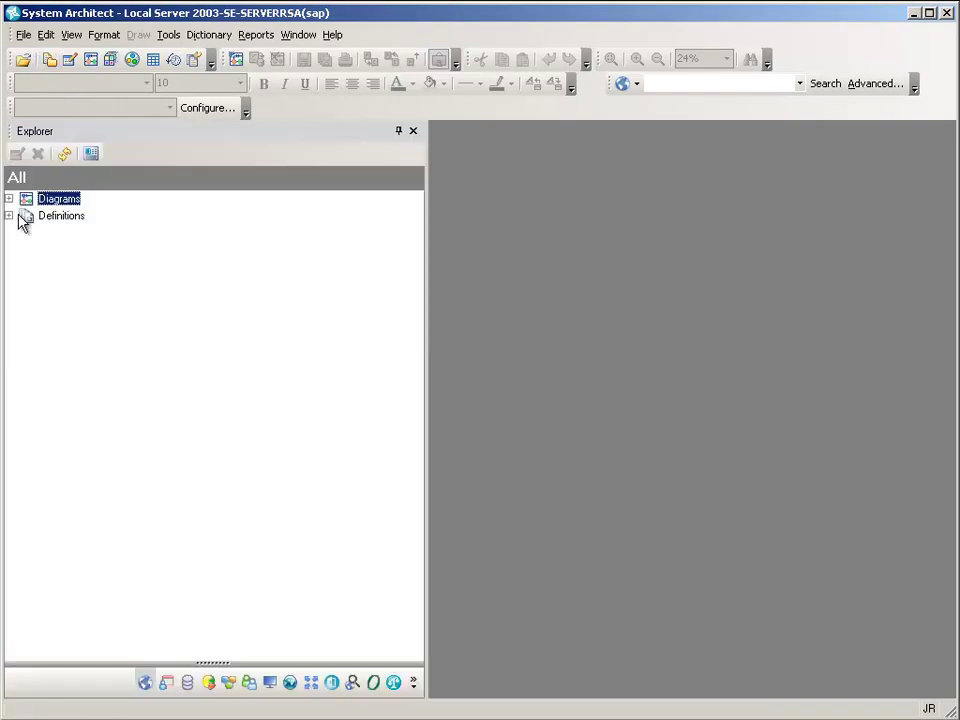
left_click(8, 199)
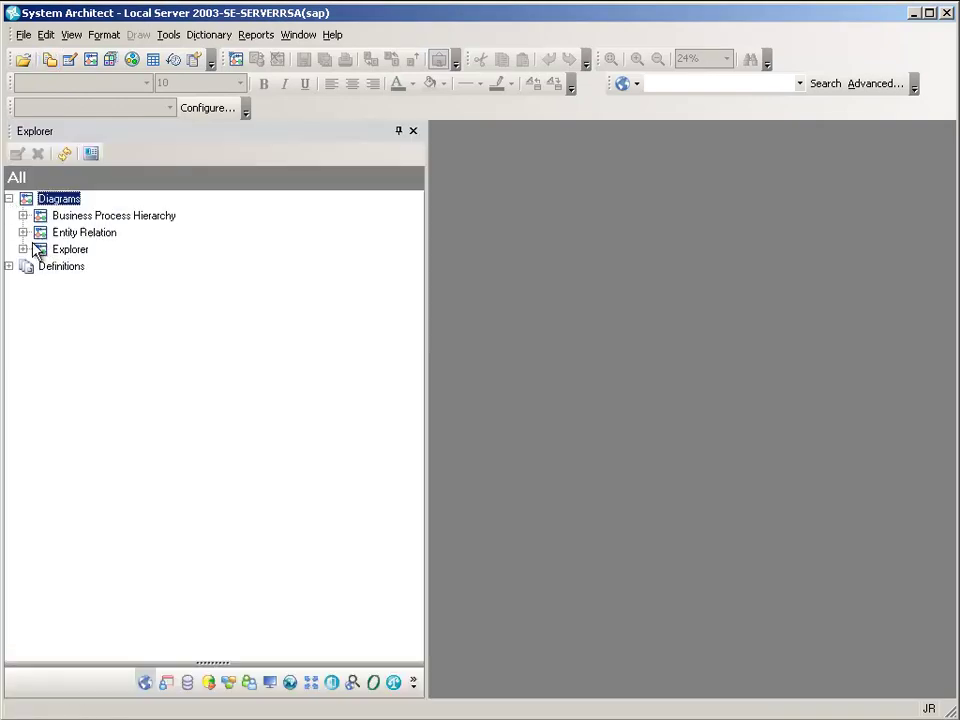
left_click(23, 232)
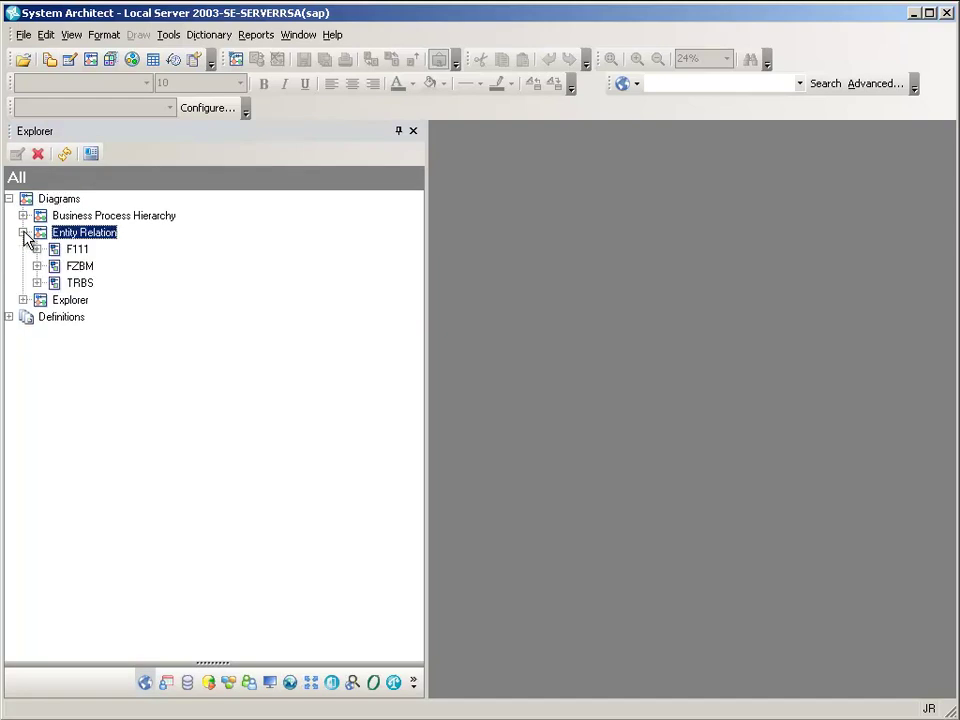
double_click(76, 251)
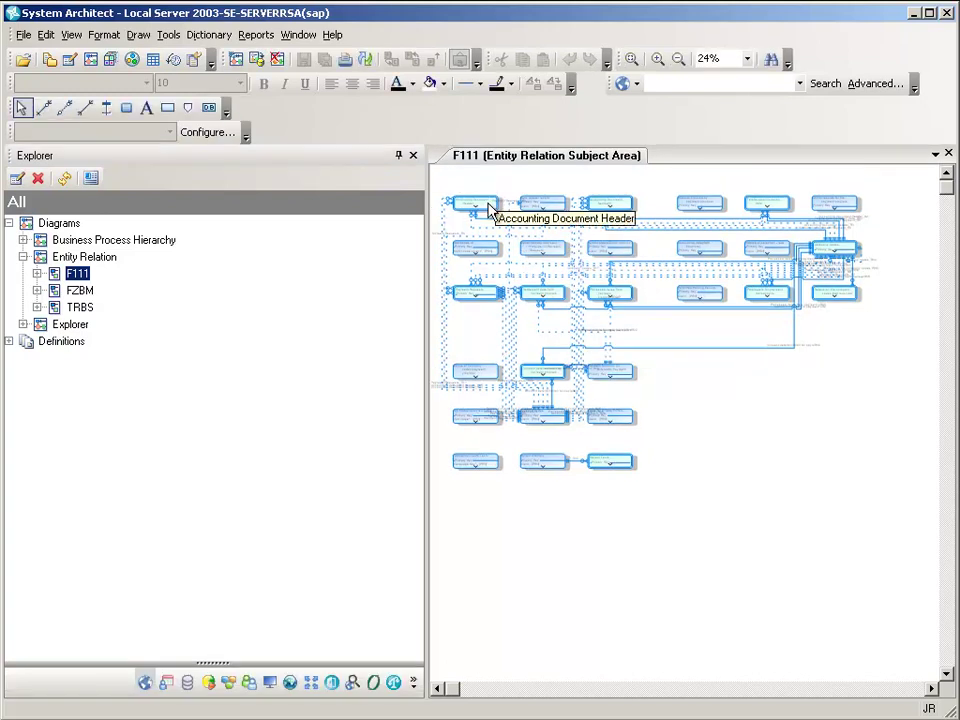
Step: Add F111 to the SAP Transaction Codes of the Accounting Document Header entity in the F111 diagram and save the definition
left_click(488, 206)
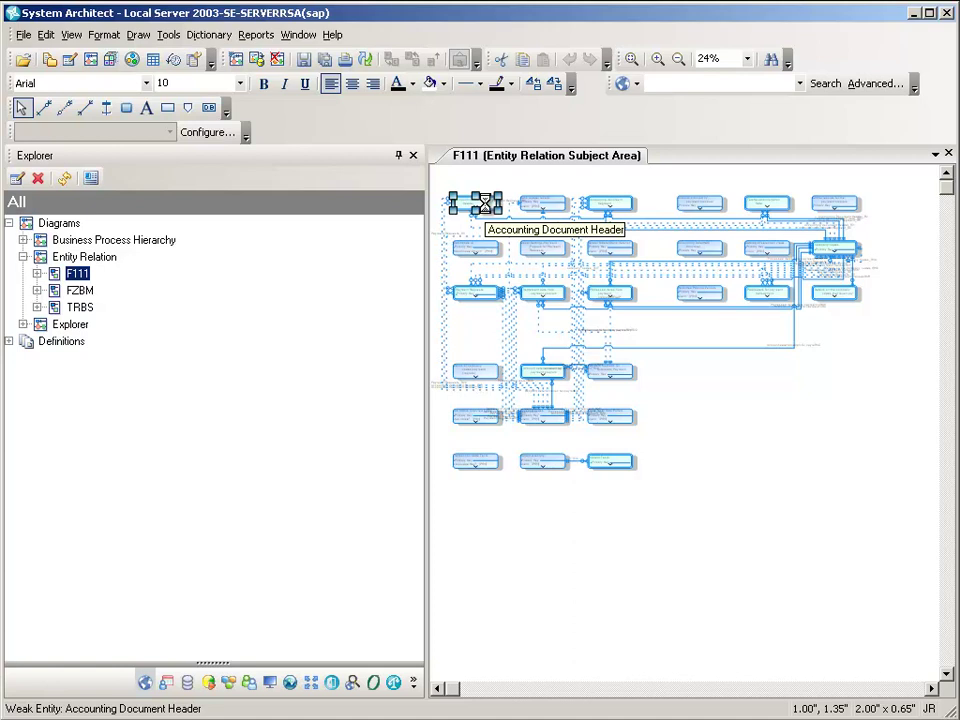
double_click(485, 204)
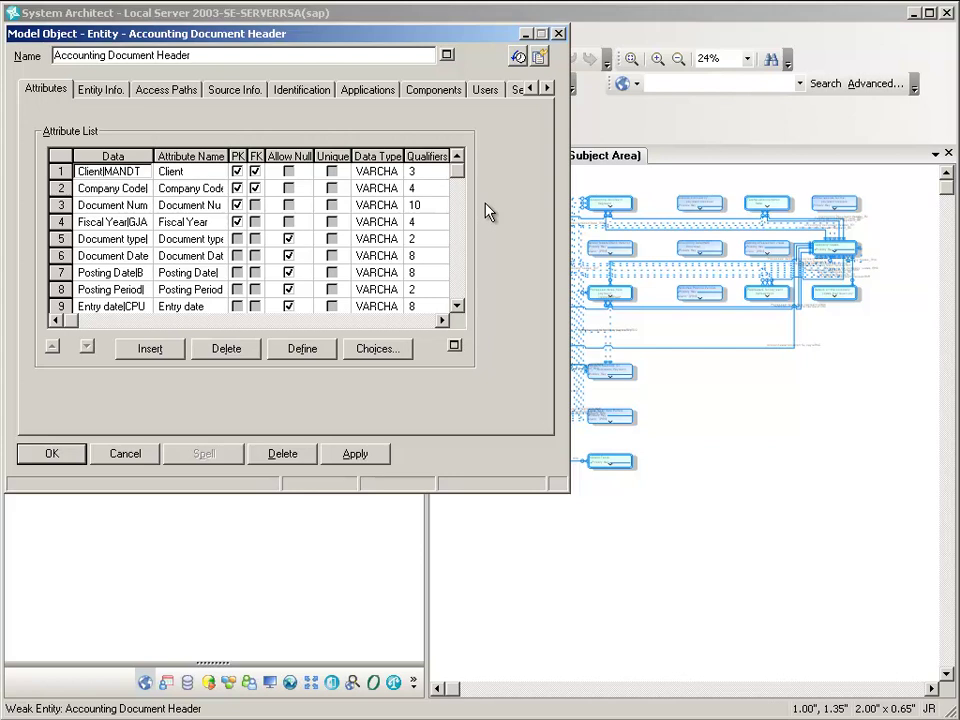
left_click(548, 89)
left_click(548, 89)
left_click(548, 89)
left_click(228, 90)
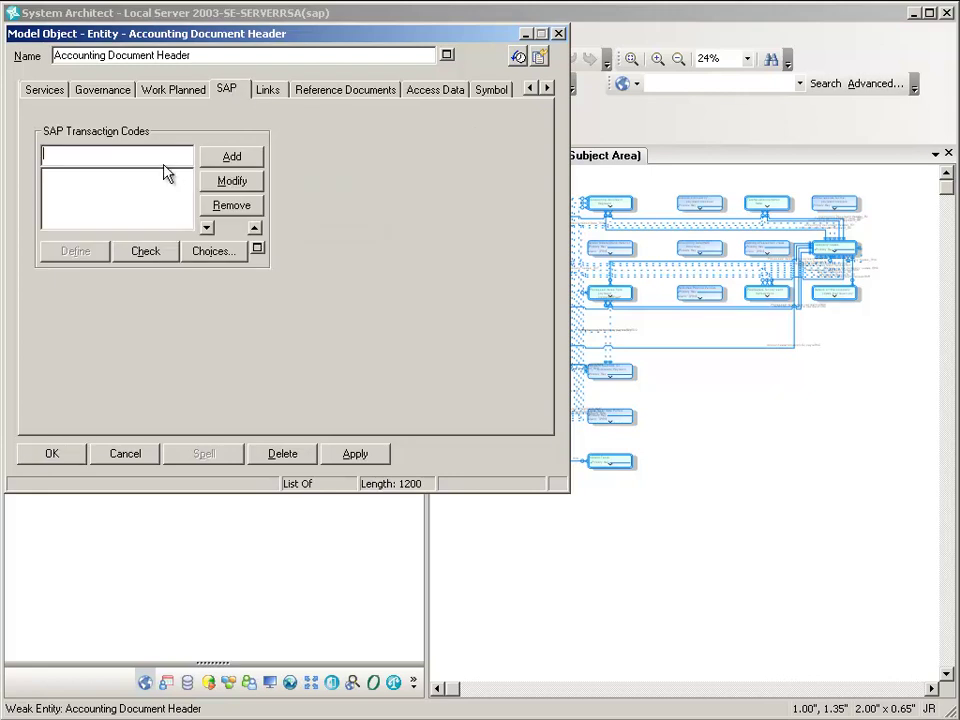
left_click(213, 252)
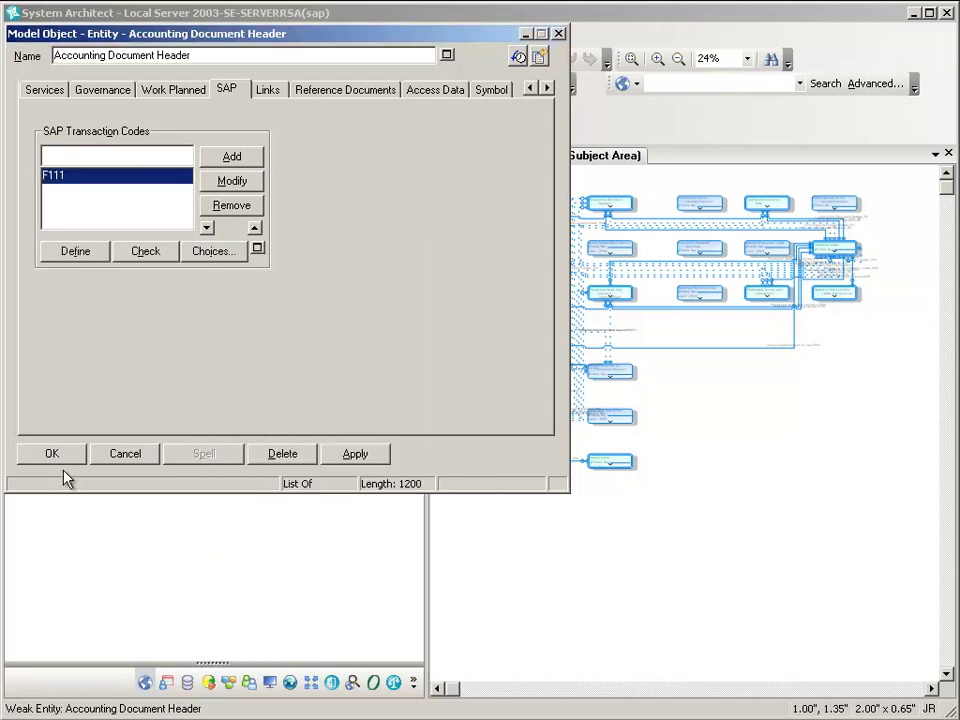
left_click(52, 453)
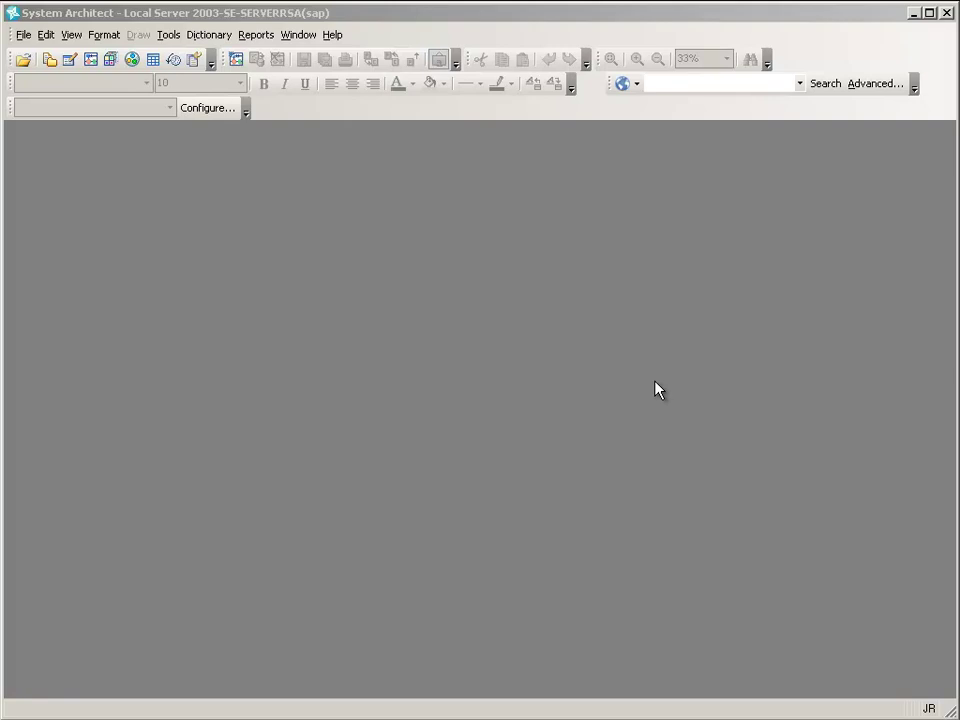
Step: Create a new Explorer diagram named "SAP ERP and Process"
left_click(23, 34)
left_click(47, 58)
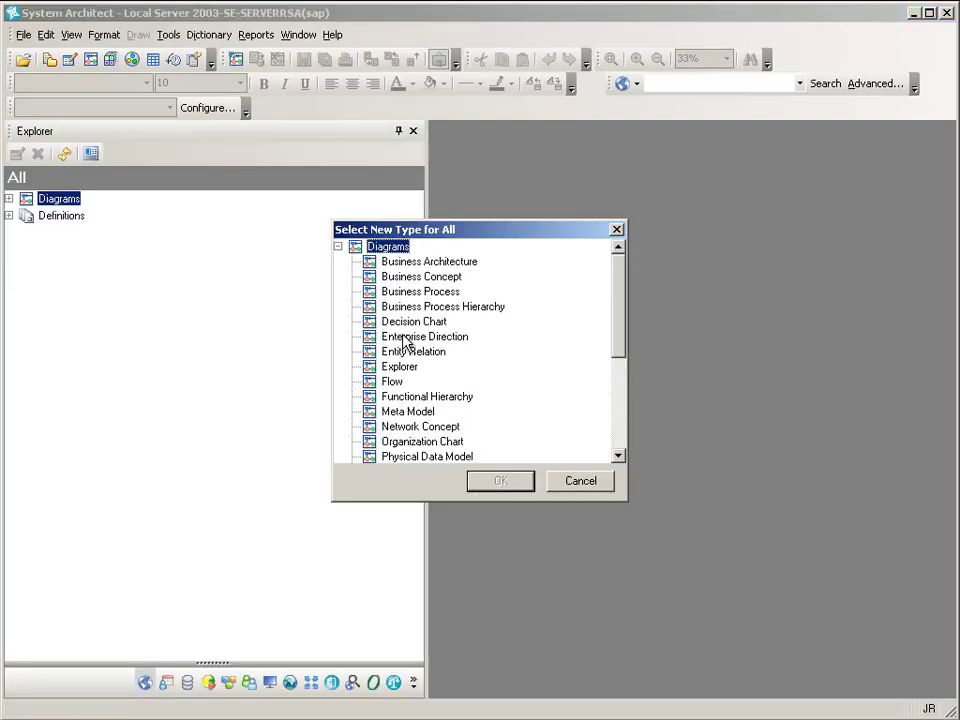
double_click(398, 368)
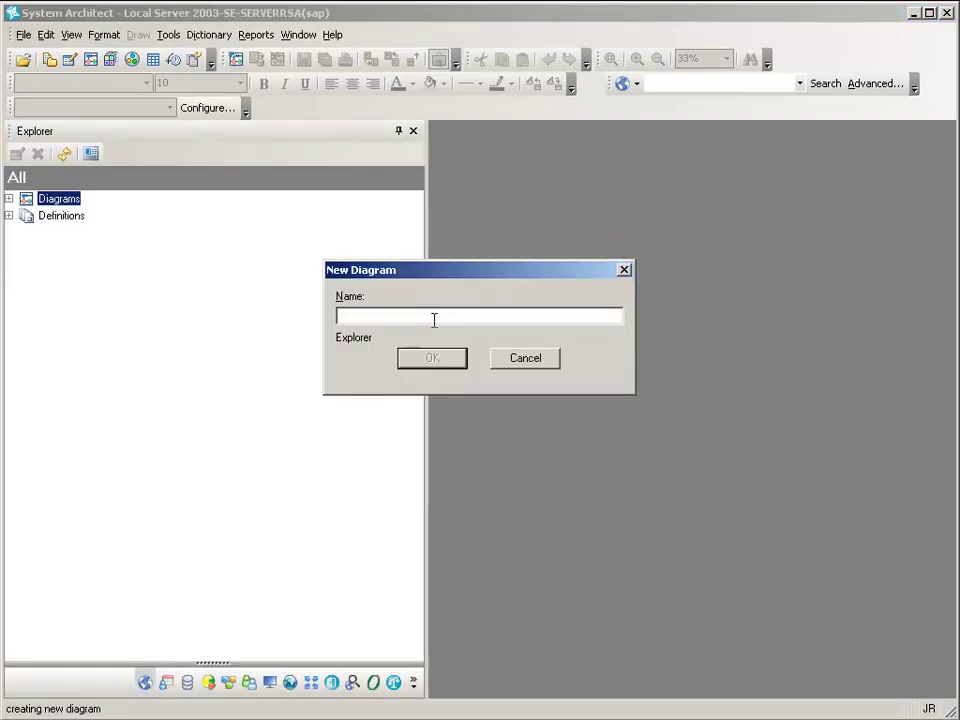
type("SAP ERP and P")
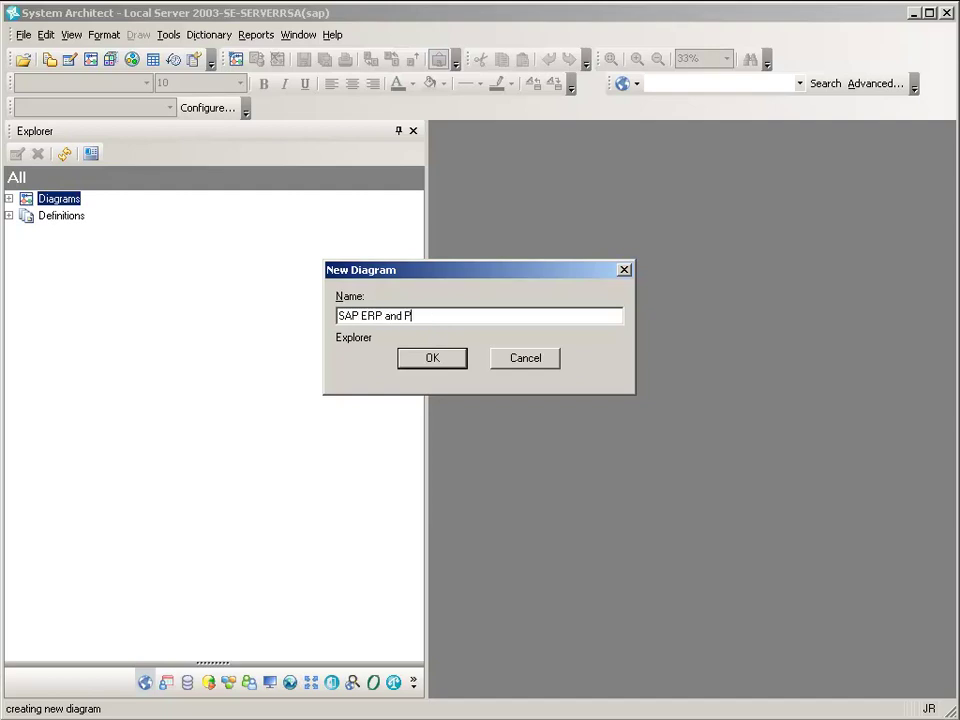
type("rocess")
left_click(443, 359)
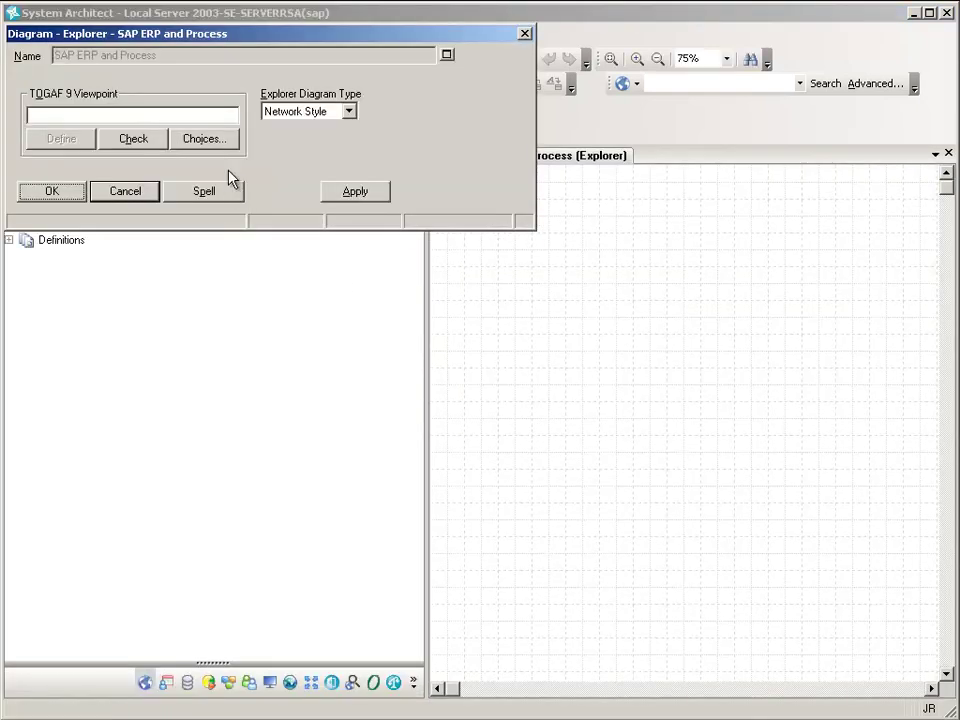
Step: Assign SAP Business Footprint Diagram as the new diagram's TOGAF 9 Viewpoint, keeping the Network Style type
left_click(203, 139)
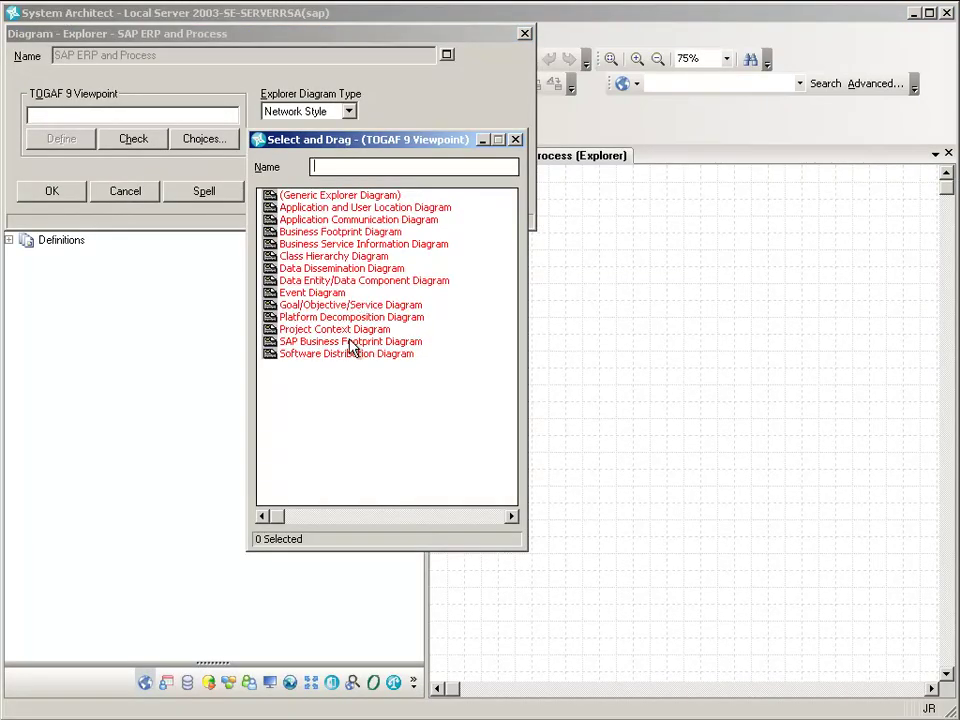
left_click_drag(350, 345, 167, 120)
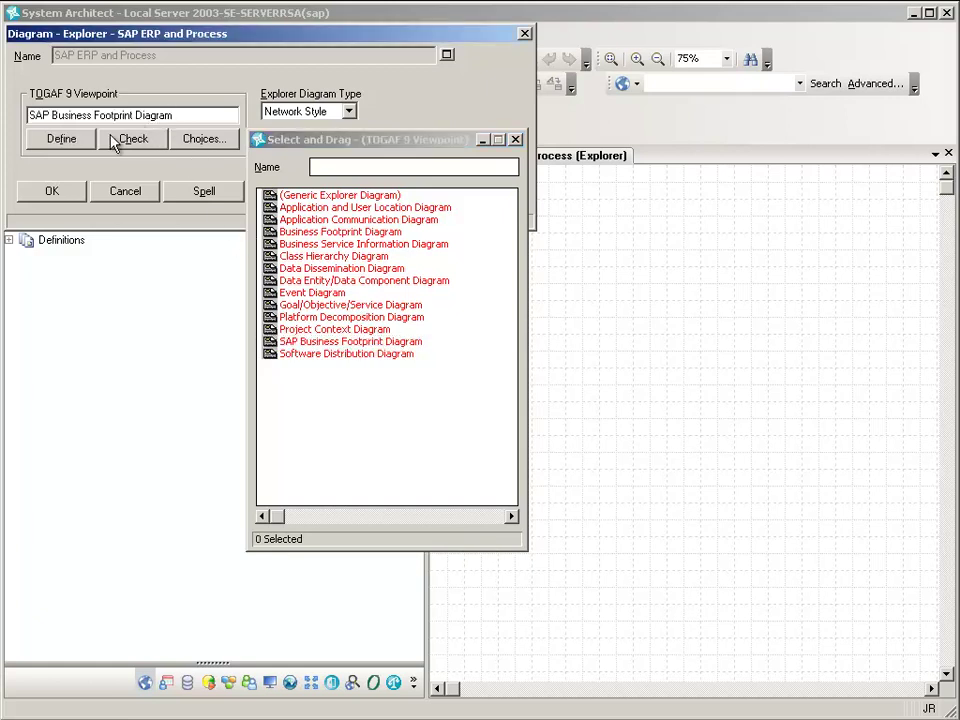
left_click(72, 195)
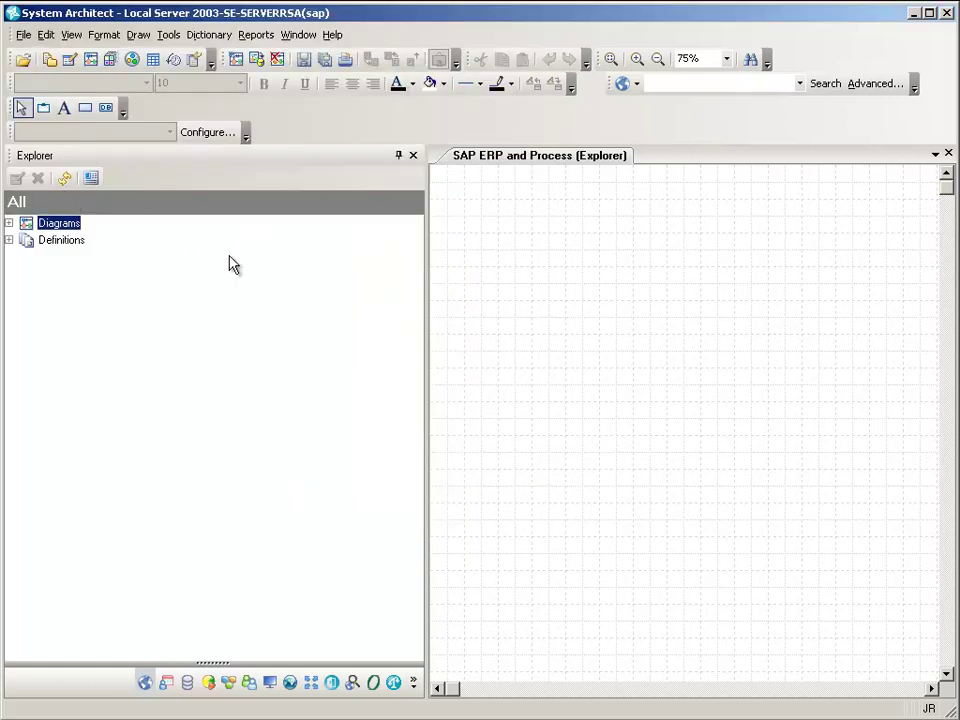
Step: Hide the Explorer and show the Heat Map Manager beside the diagram, wide enough to read its report names
left_click(413, 157)
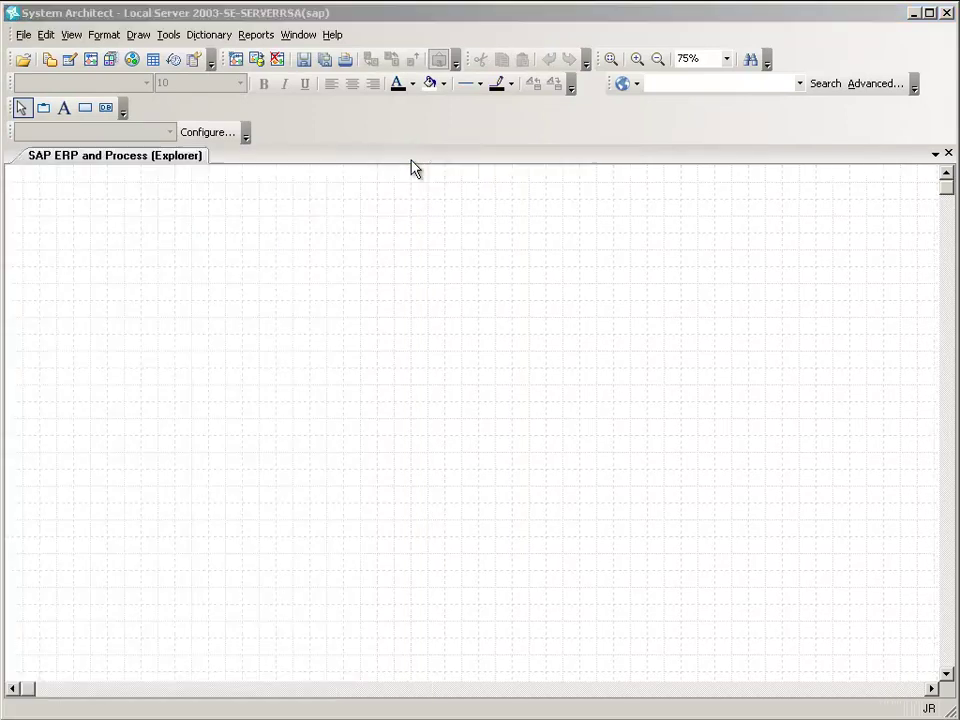
left_click(71, 36)
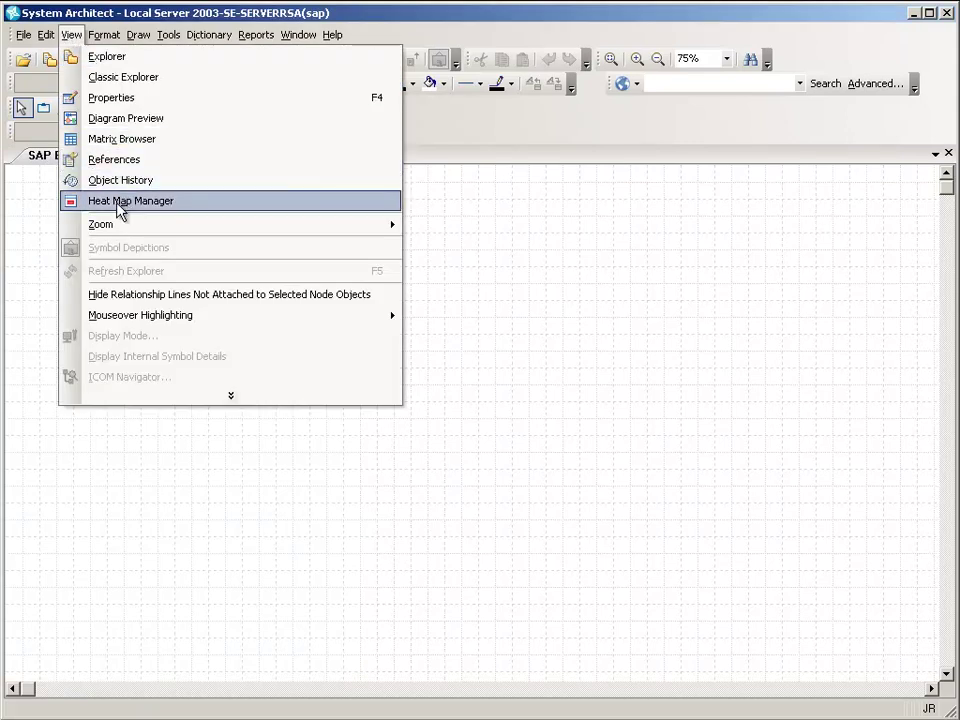
key("Escape")
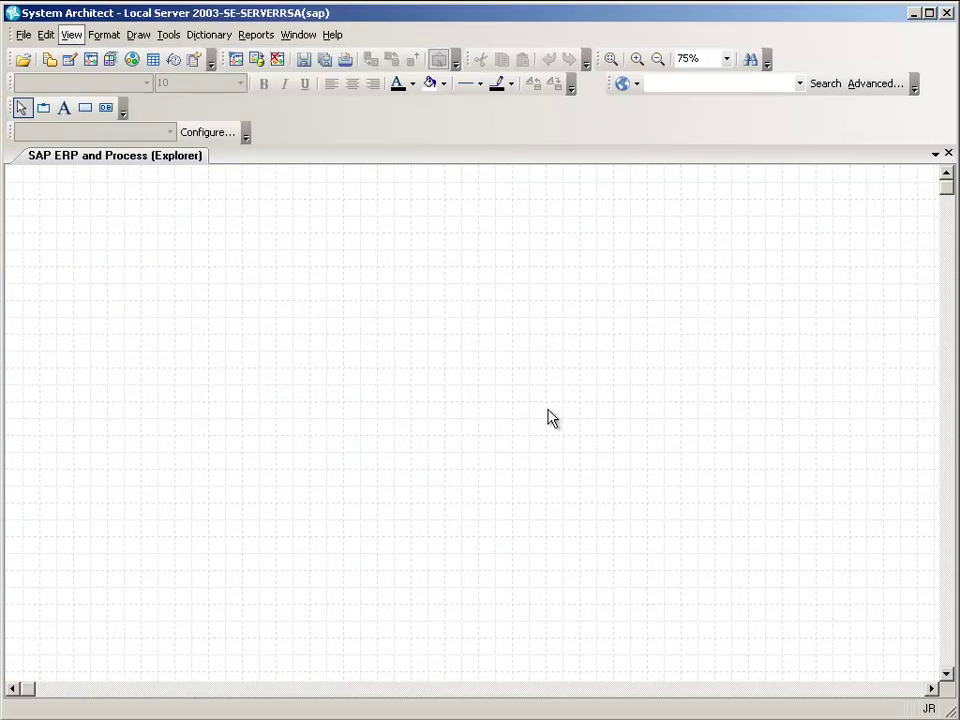
left_click_drag(567, 408, 586, 404)
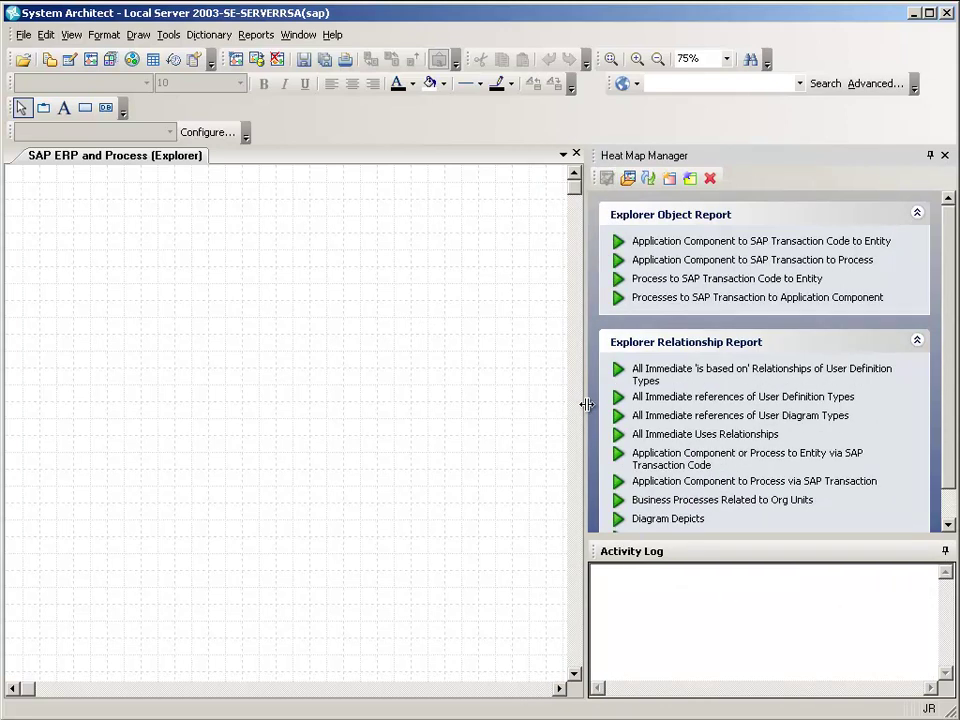
Step: Run the Application Component to SAP Transaction to Process object report to place the matching application components on the diagram
double_click(733, 260)
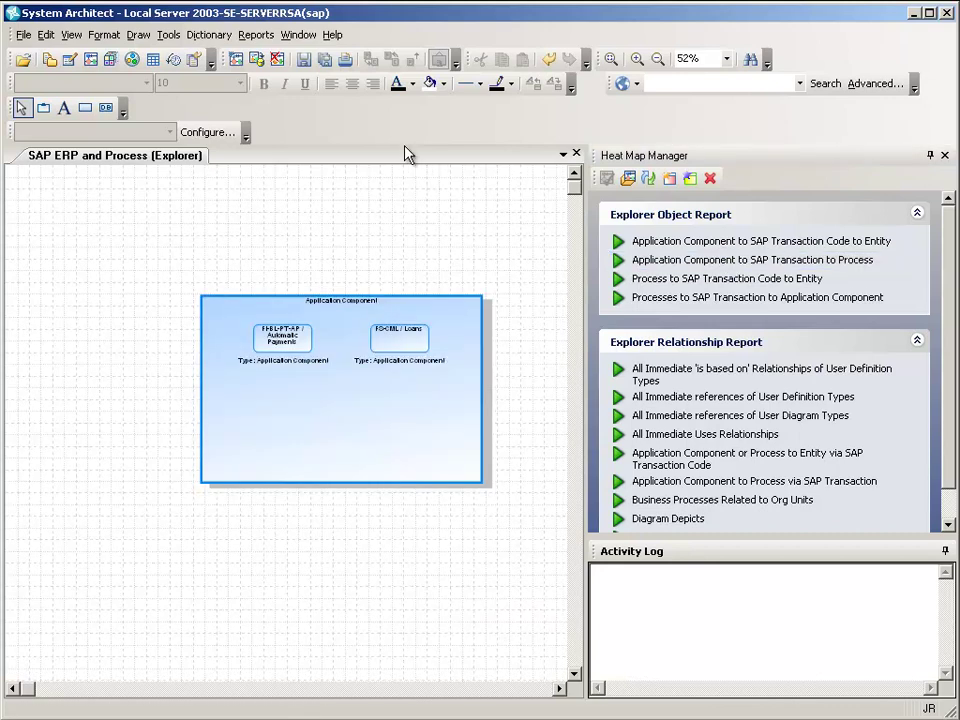
left_click(611, 60)
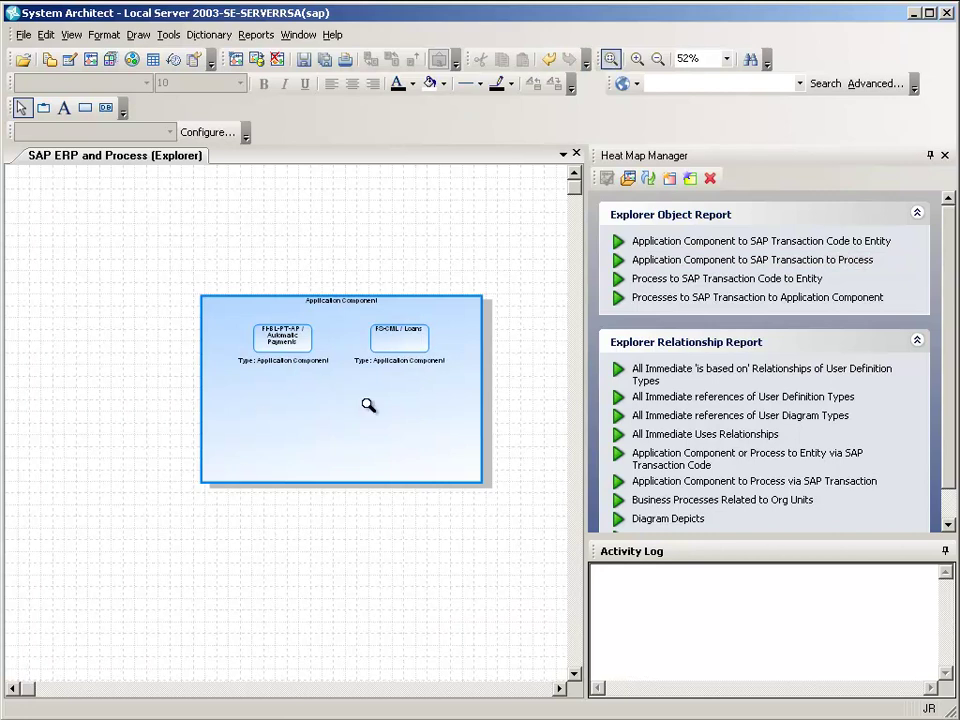
left_click(361, 373)
left_click(283, 402)
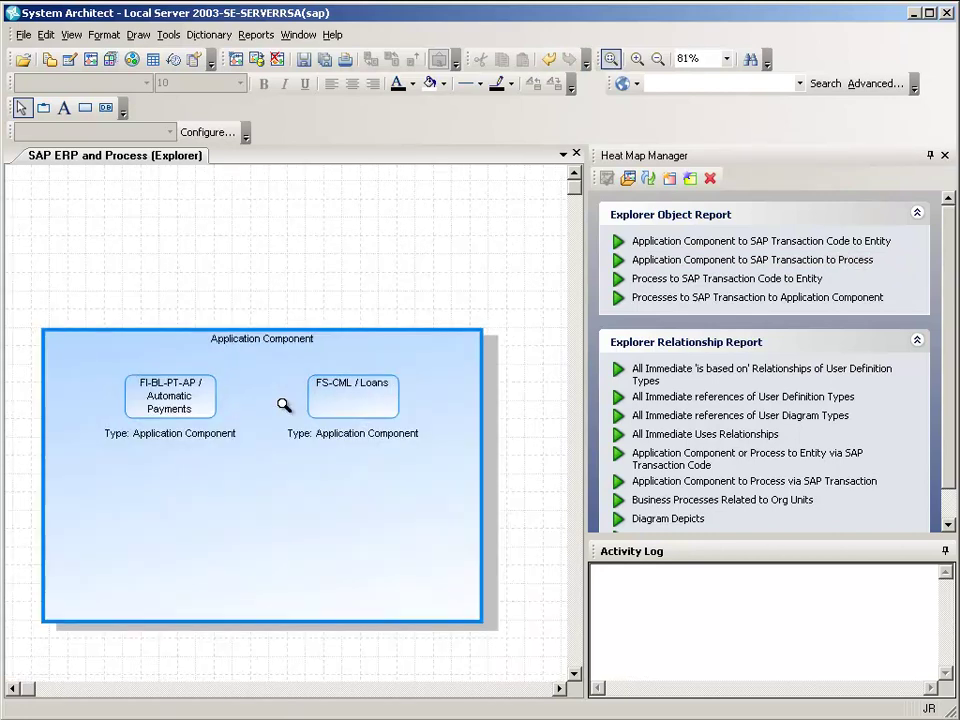
left_click(232, 417)
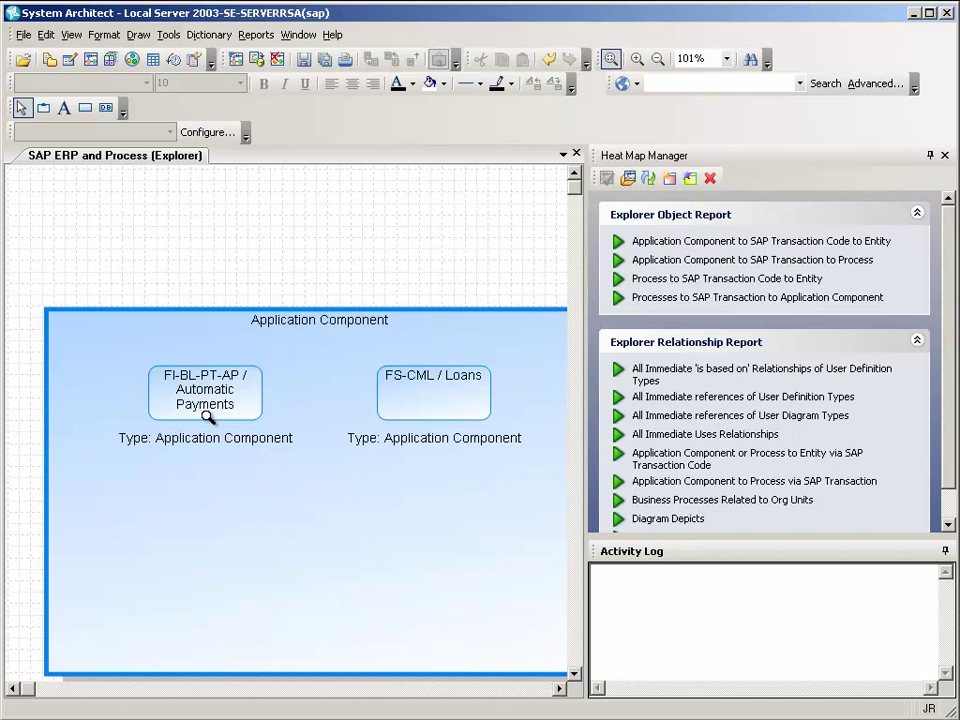
right_click(250, 400)
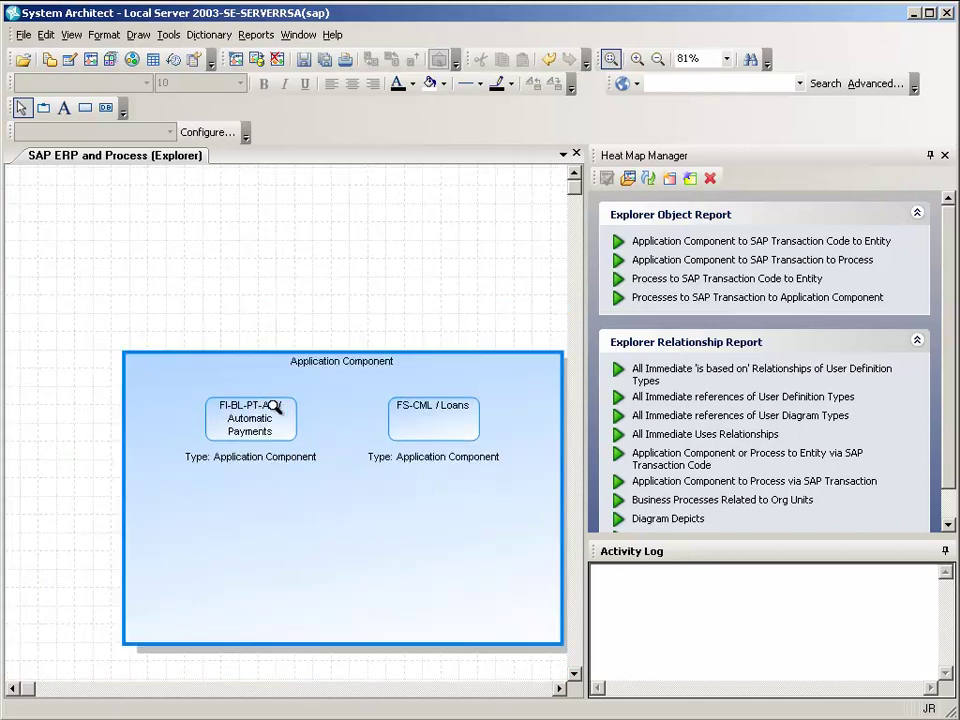
Step: Move the Application Component collection to the diagram's upper-left area and shorten it to about 1.60 inches high
left_click(21, 107)
left_click(270, 366)
left_click_drag(264, 394, 242, 317)
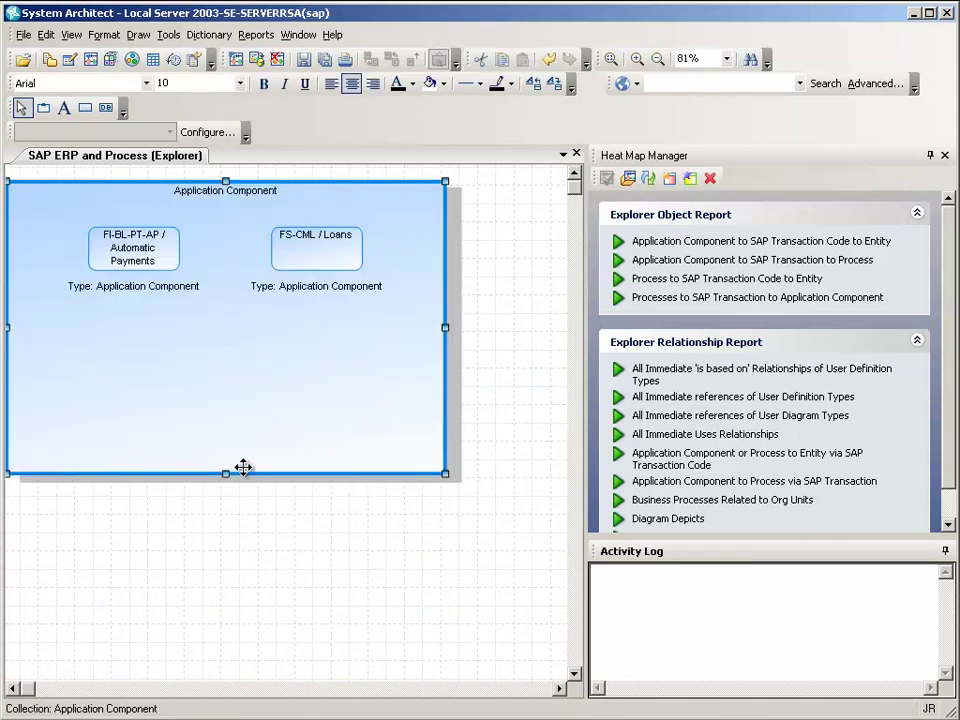
left_click_drag(227, 474, 233, 300)
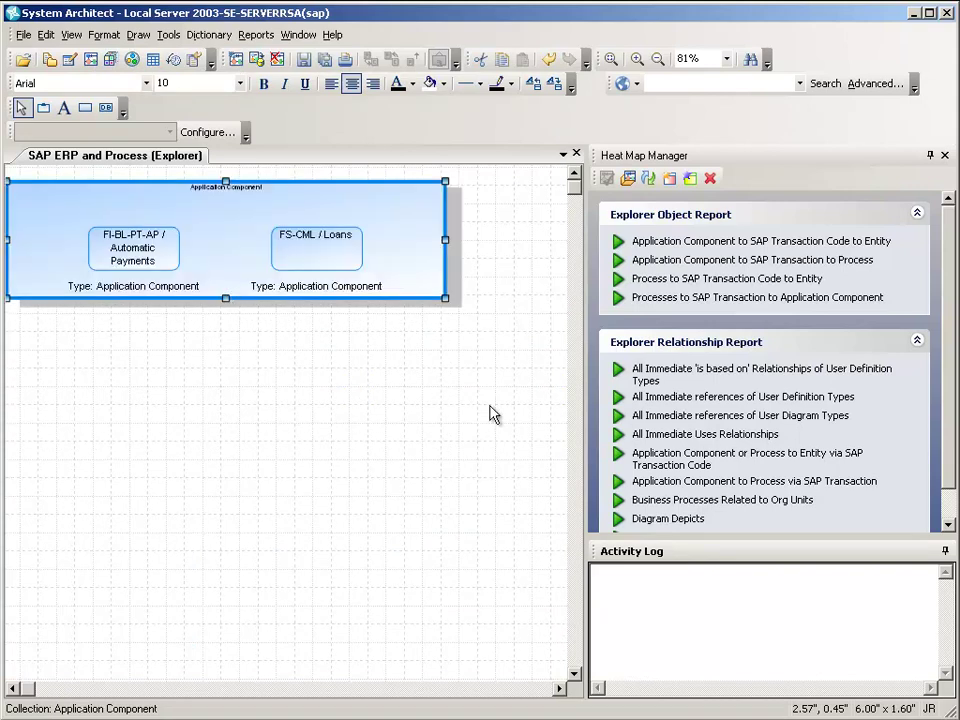
left_click(481, 418)
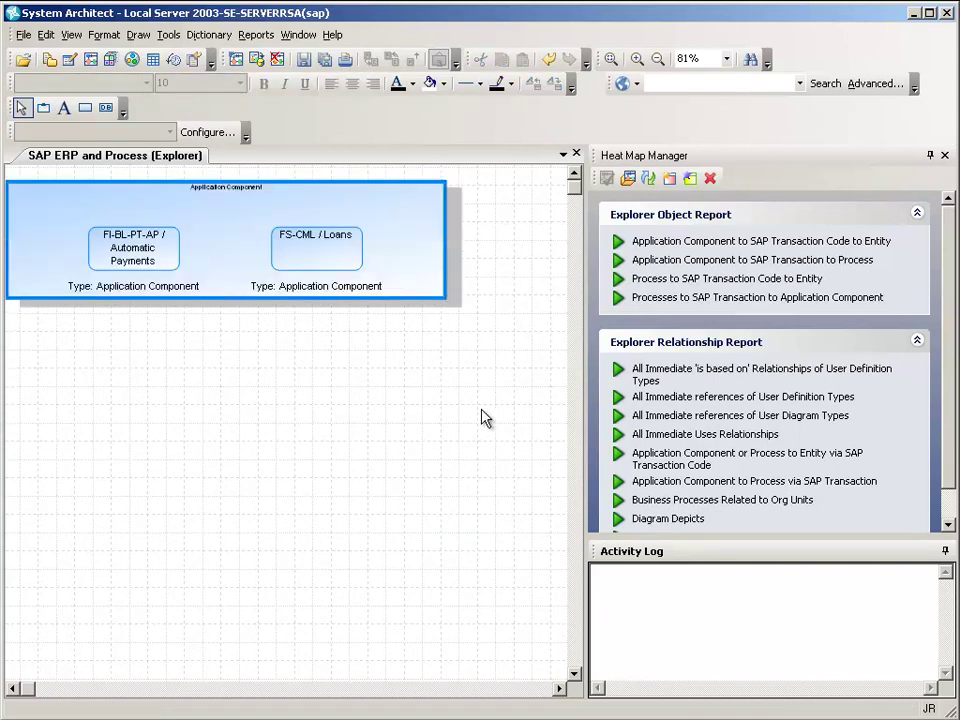
Step: Run the Processes to SAP Transaction to Application Component object report and place the Process collection directly beneath the Application Component collection
double_click(718, 300)
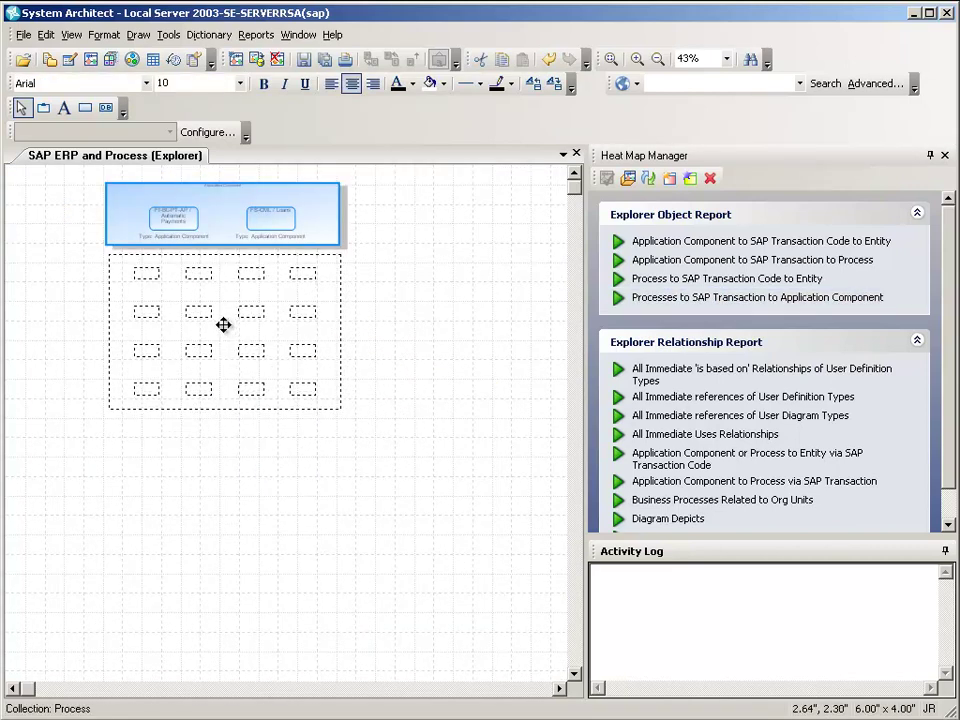
left_click(223, 324)
Step: Examine the processes in the Process collection, including Trigger Payment, and compare them with the application components above
left_click(612, 60)
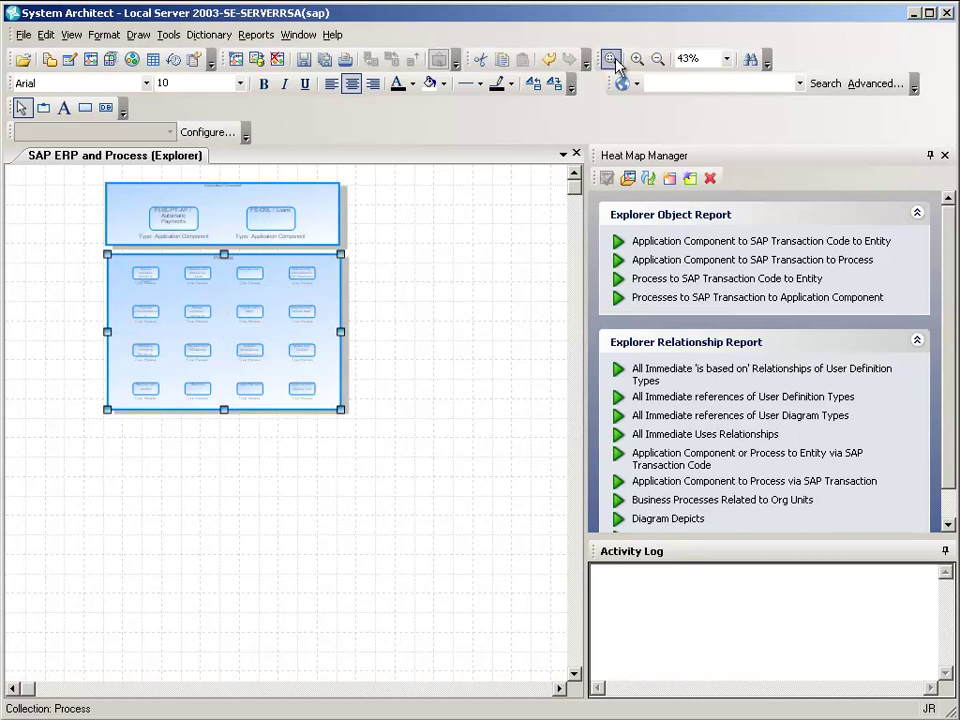
left_click_drag(92, 285, 354, 437)
left_click(300, 335)
left_click(300, 335)
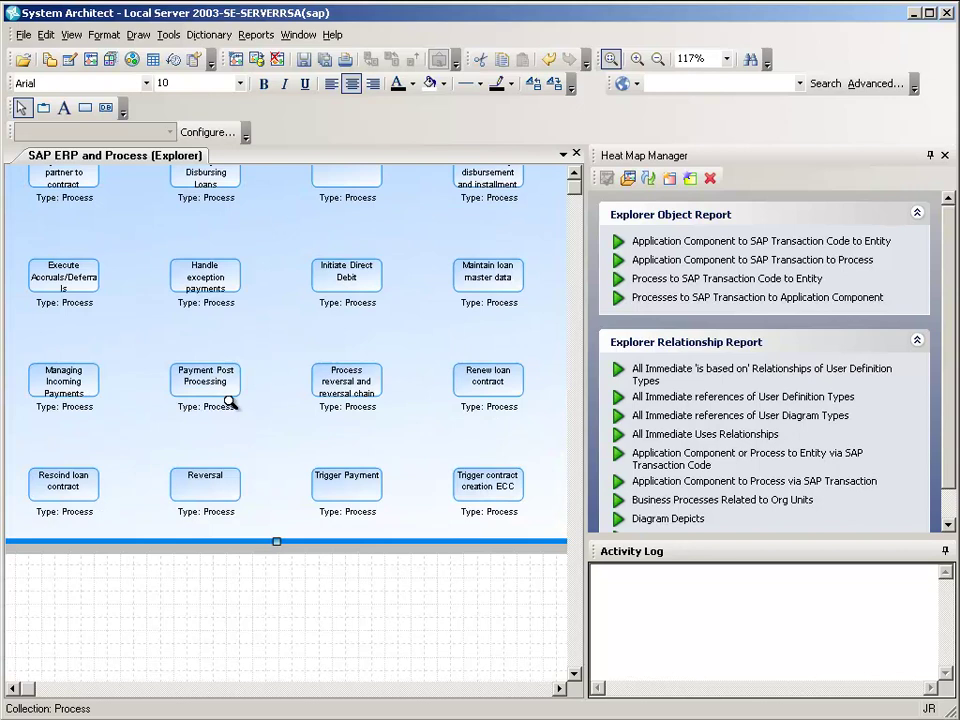
left_click(328, 481)
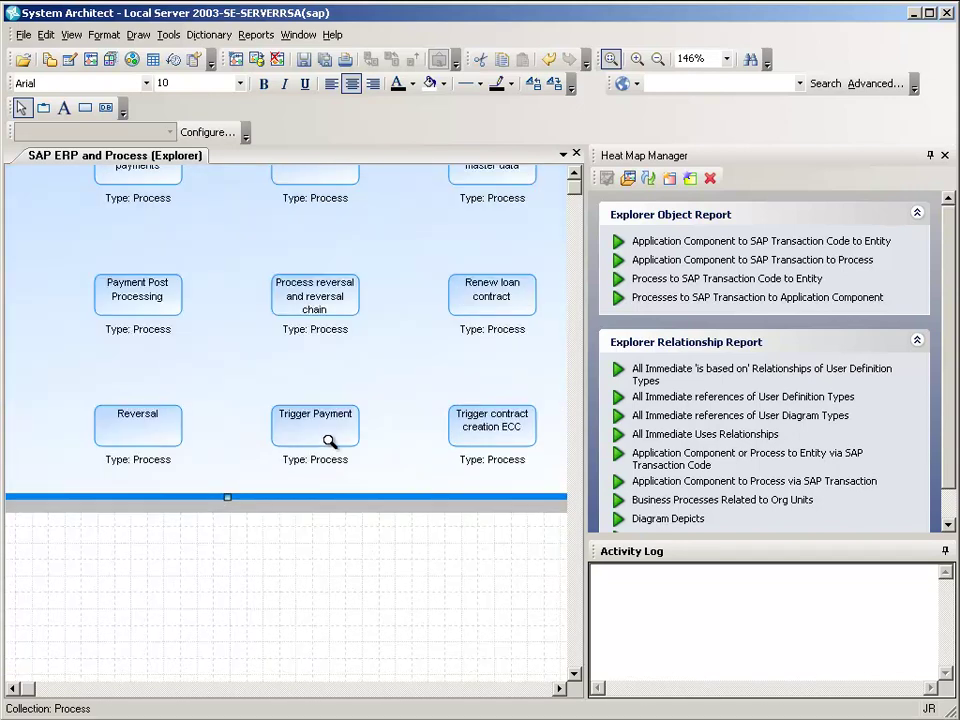
right_click(237, 263)
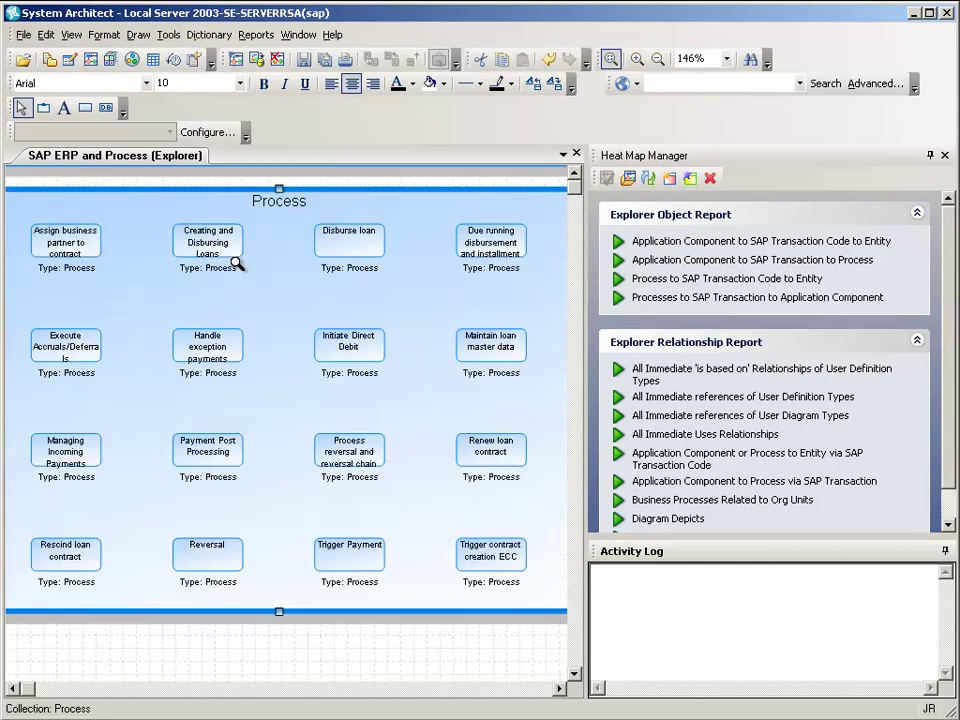
right_click(237, 264)
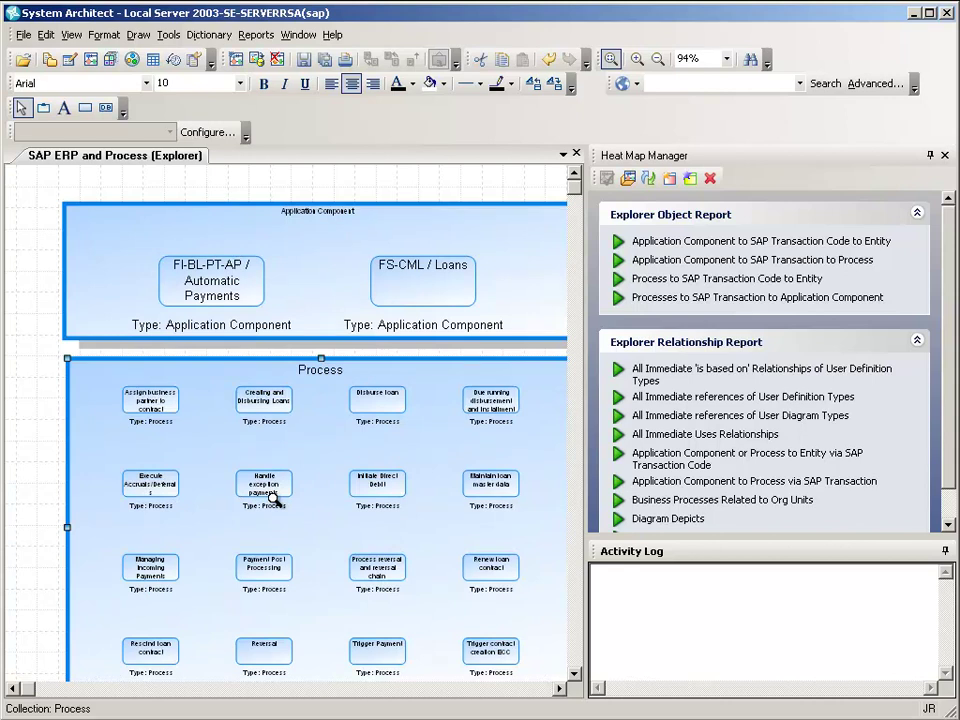
right_click(338, 508)
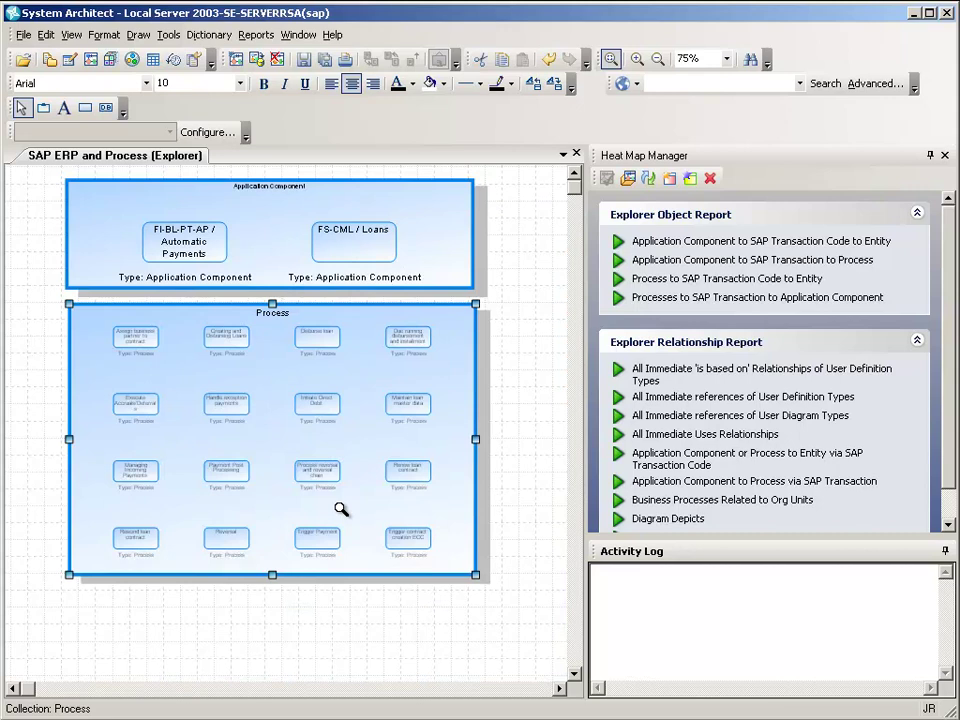
right_click(311, 435)
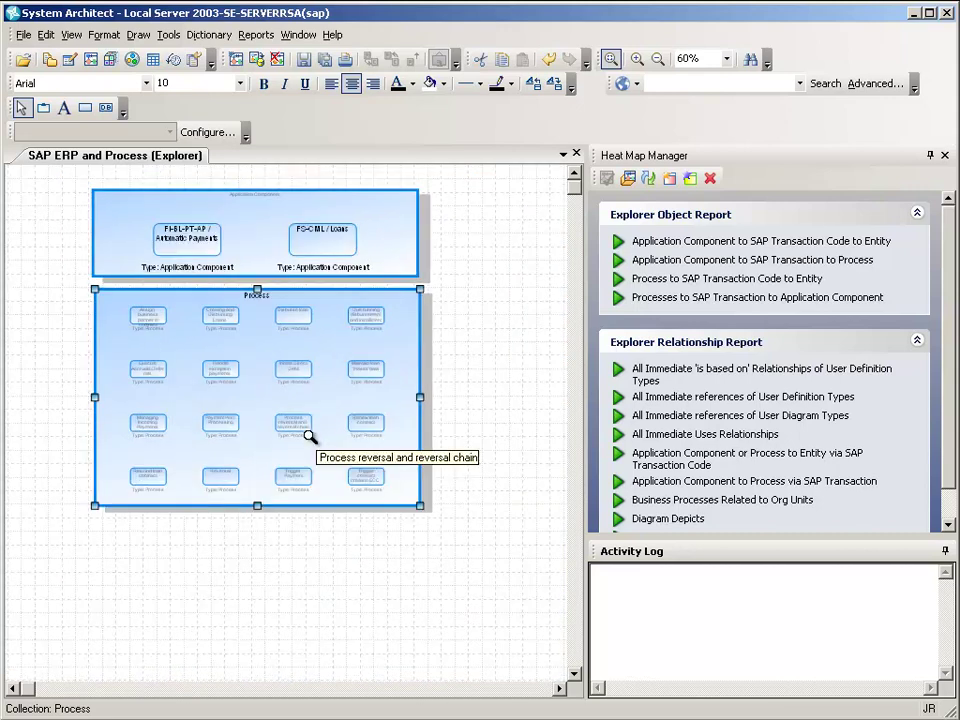
right_click(418, 397)
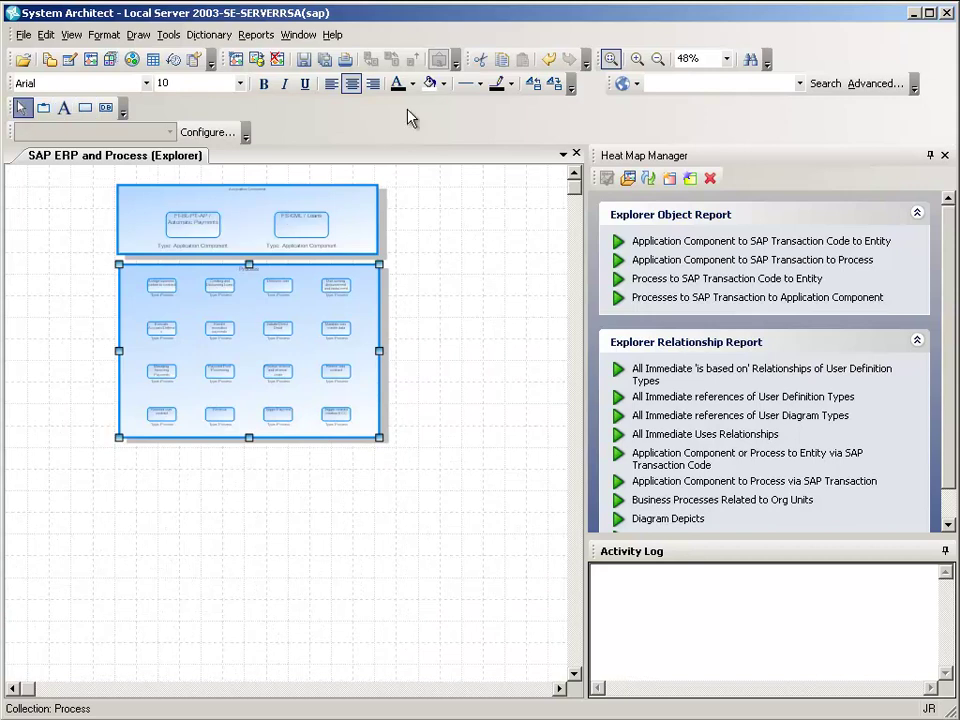
Step: Run the Process to SAP Transaction Code to Entity object report to place the related entities on the diagram
left_click(515, 271)
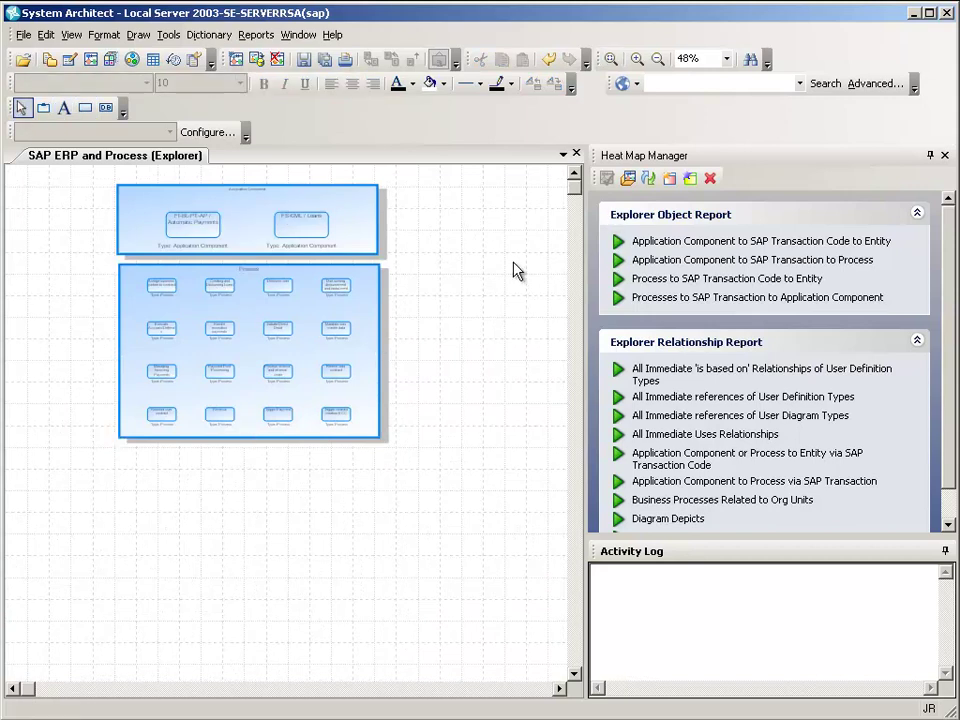
left_click(632, 279)
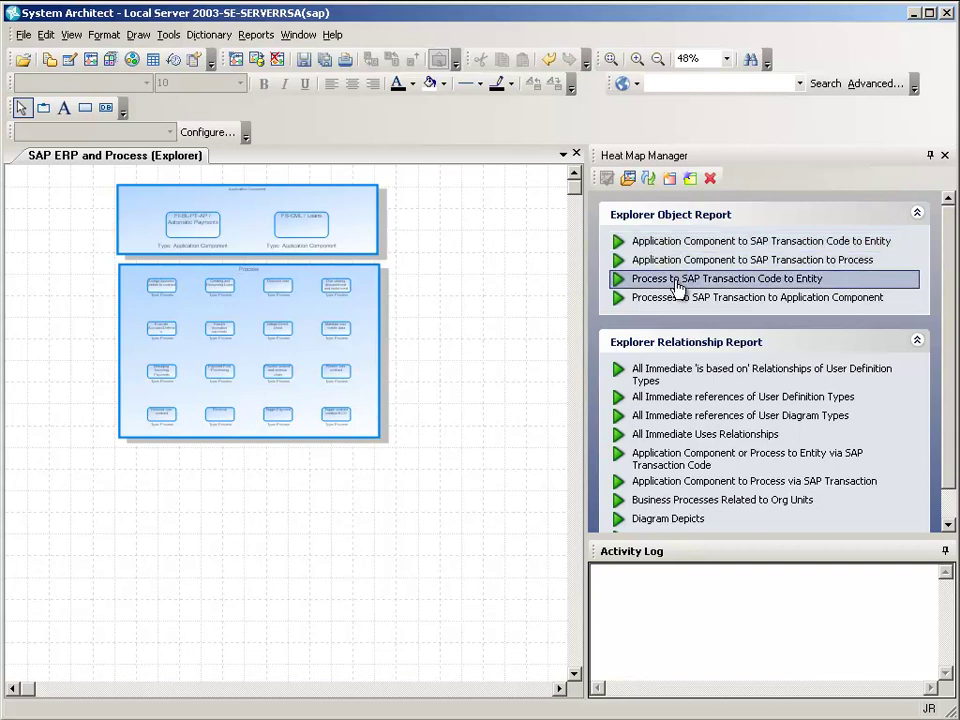
left_click(677, 284)
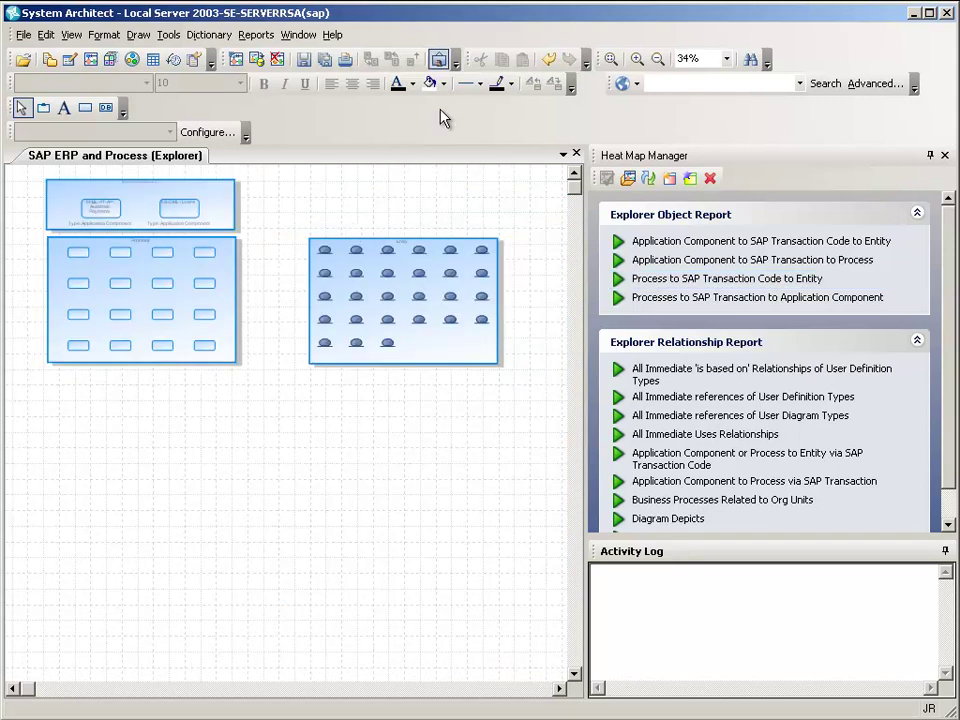
Step: Inspect the Entity collection, then move it up directly beside the Application Component and Process collections, just right of them
left_click(611, 58)
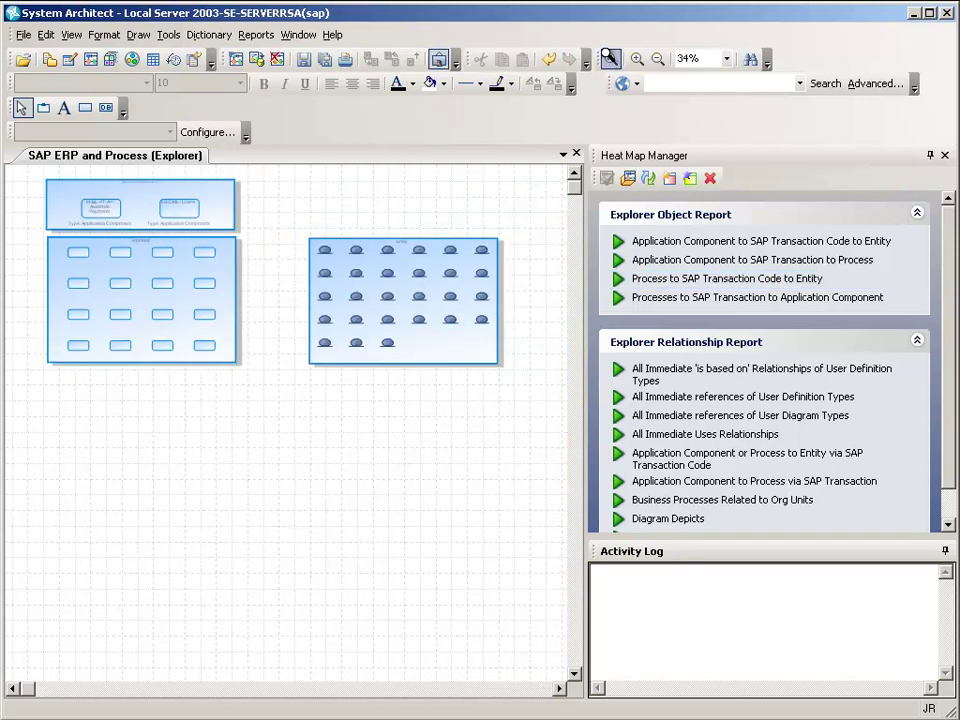
left_click(370, 262)
left_click_drag(199, 246, 381, 360)
right_click(289, 347)
right_click(313, 427)
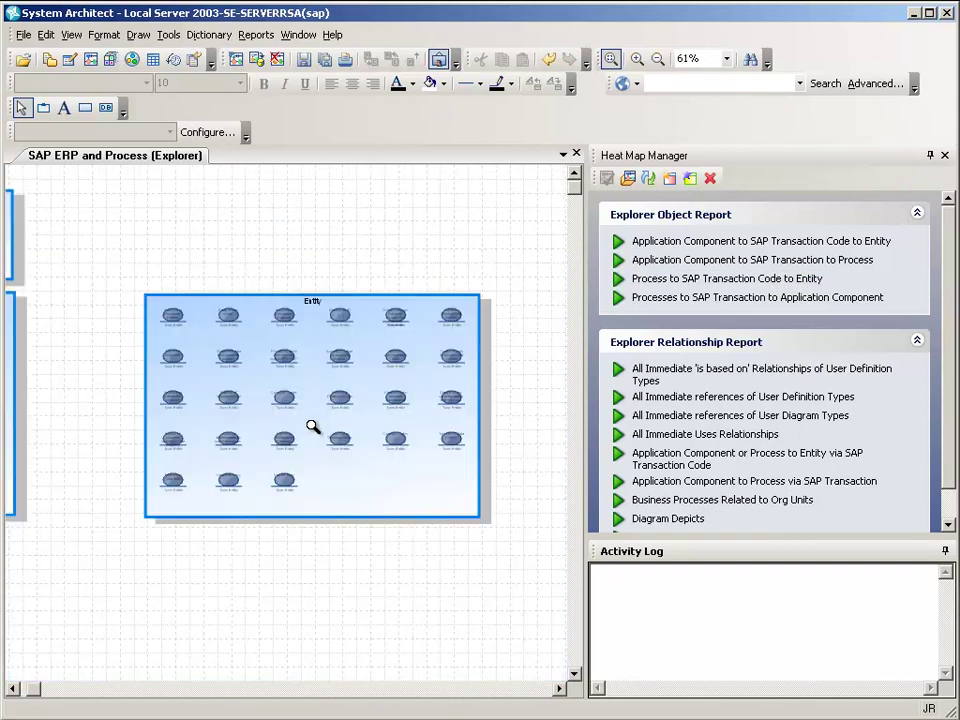
right_click(313, 427)
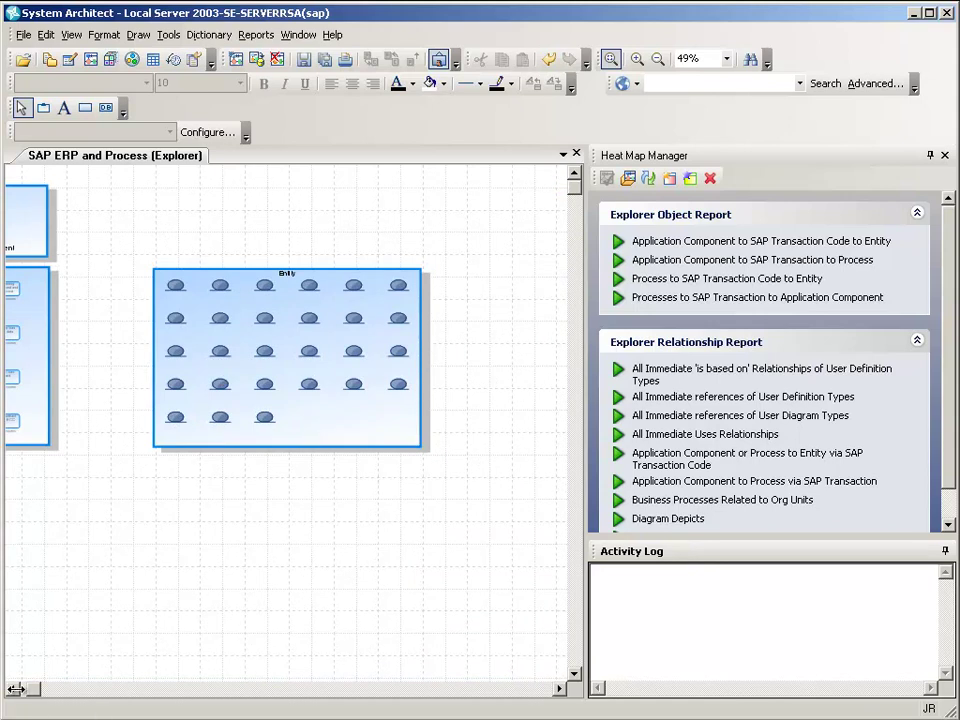
scroll(17, 688, "left", 5)
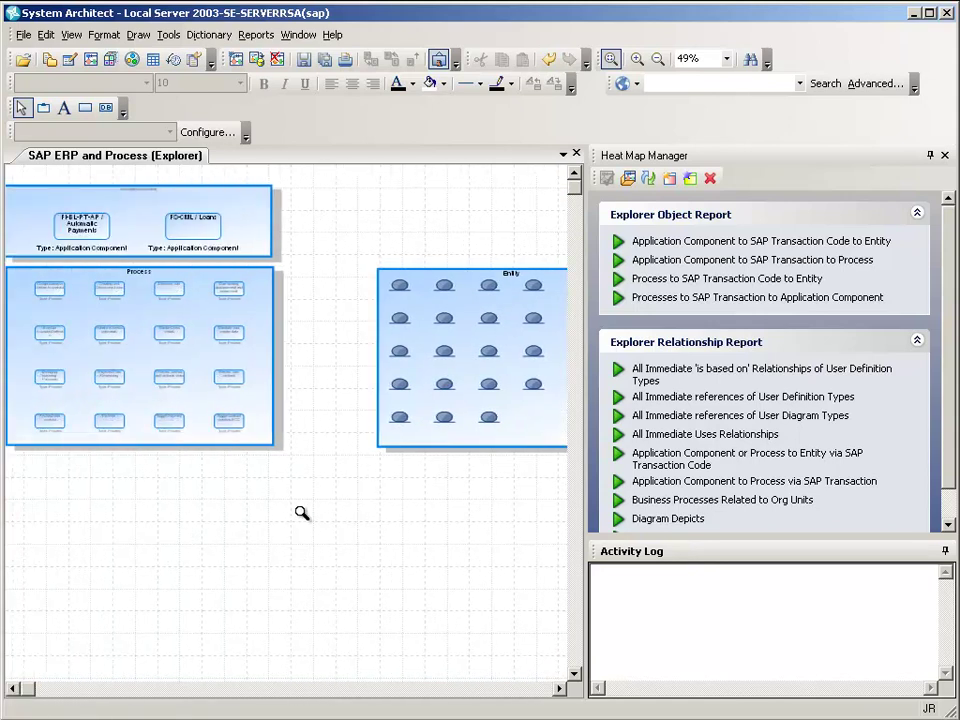
left_click(22, 110)
left_click_drag(514, 422, 429, 364)
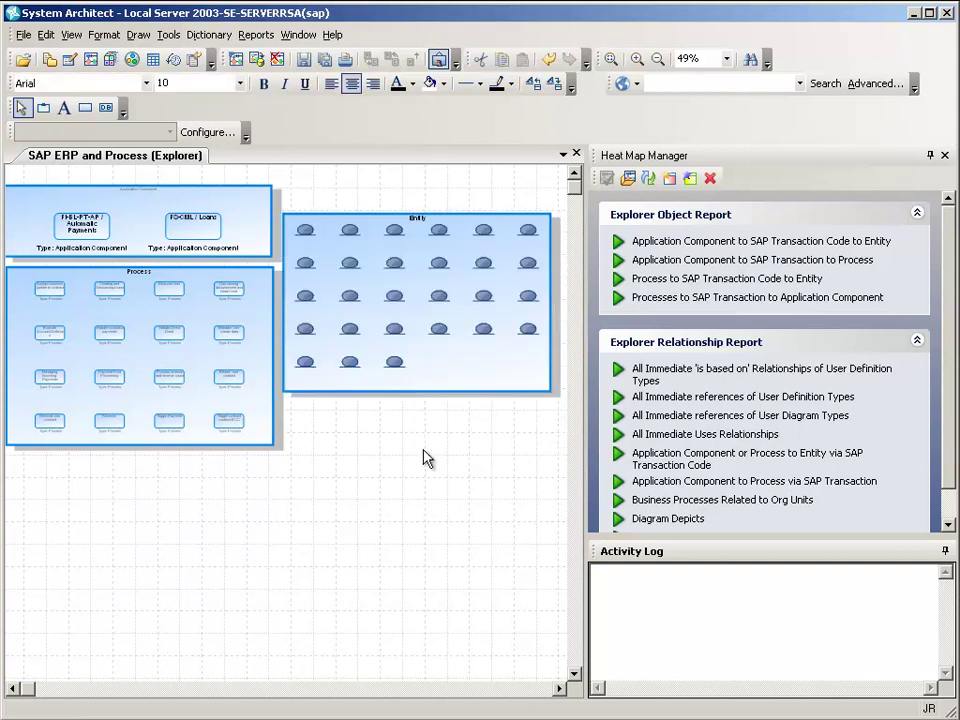
left_click(14, 688)
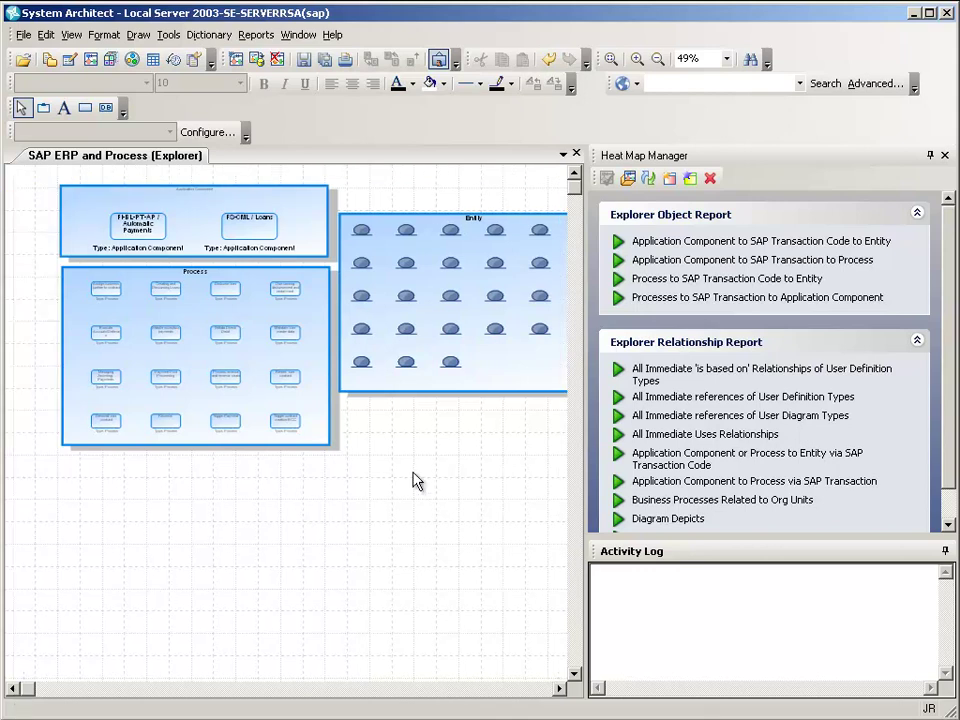
Step: Run the Application Component to Process via SAP Transaction relationship report and trace the links from Automatic Payments and Loans to their processes
double_click(645, 484)
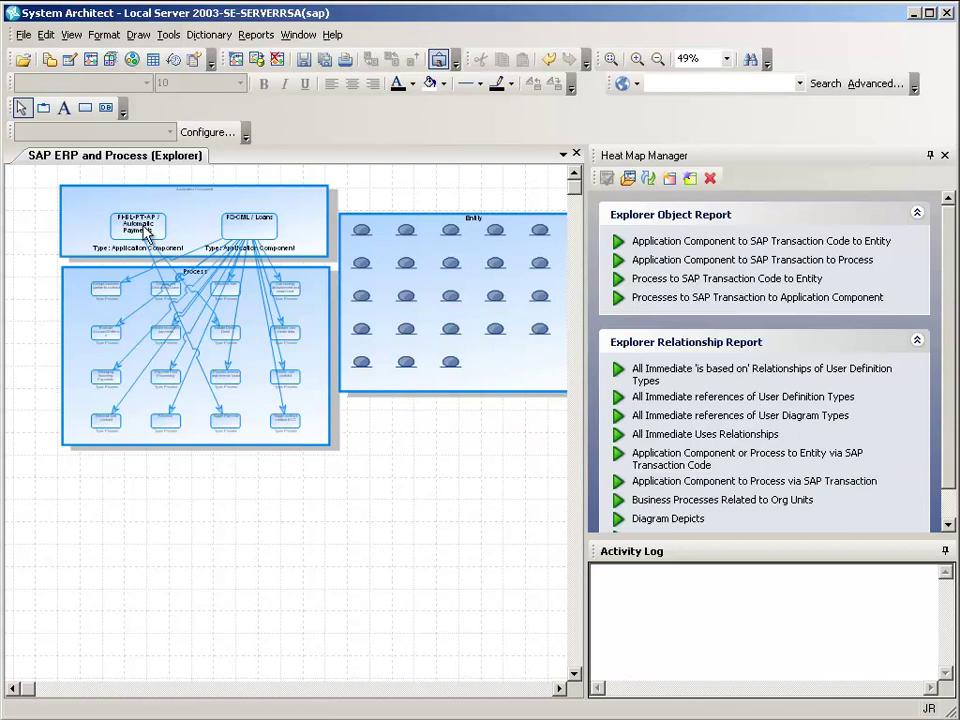
left_click(140, 225)
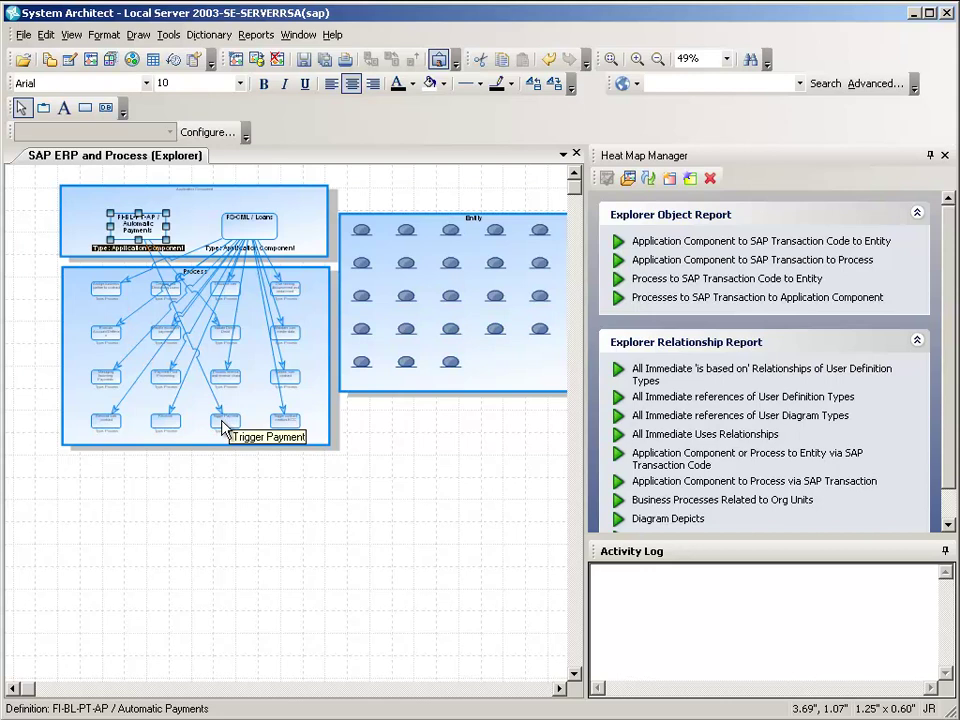
left_click(262, 228)
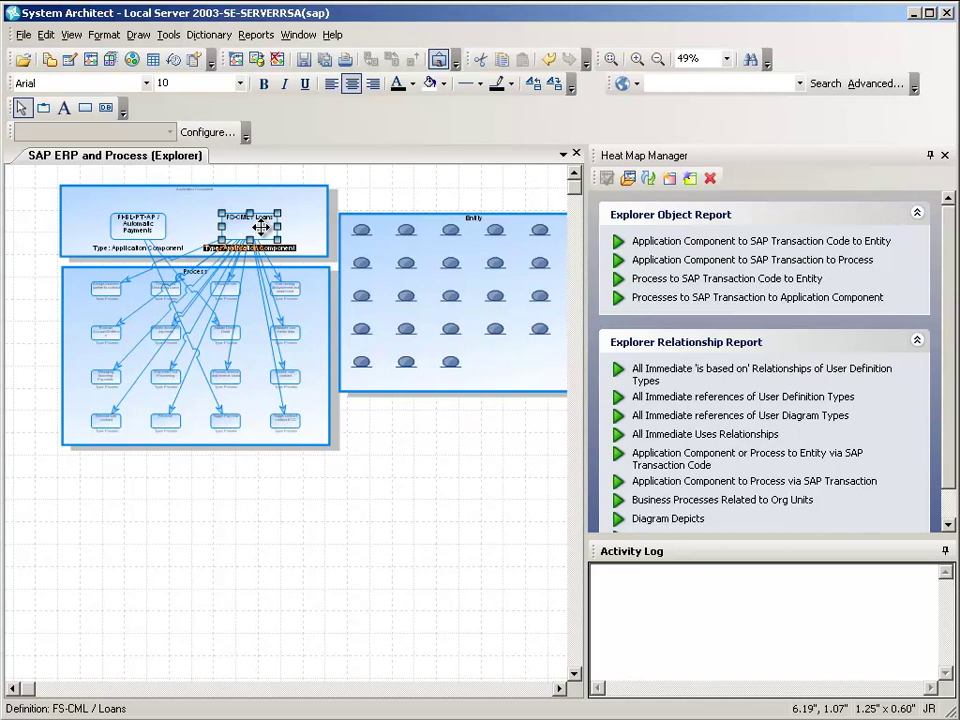
left_click(377, 491)
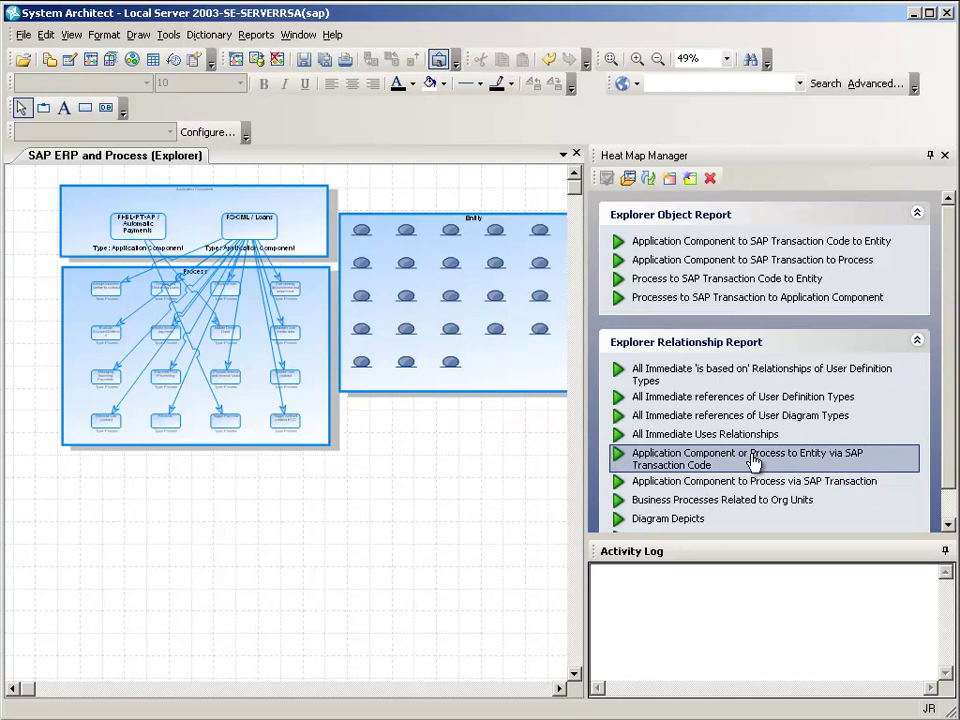
Step: Run the Application Component or Process to Entity via SAP Transaction Code relationship report and check the entity links of Trigger Payment and Initiate Direct Debit
double_click(680, 458)
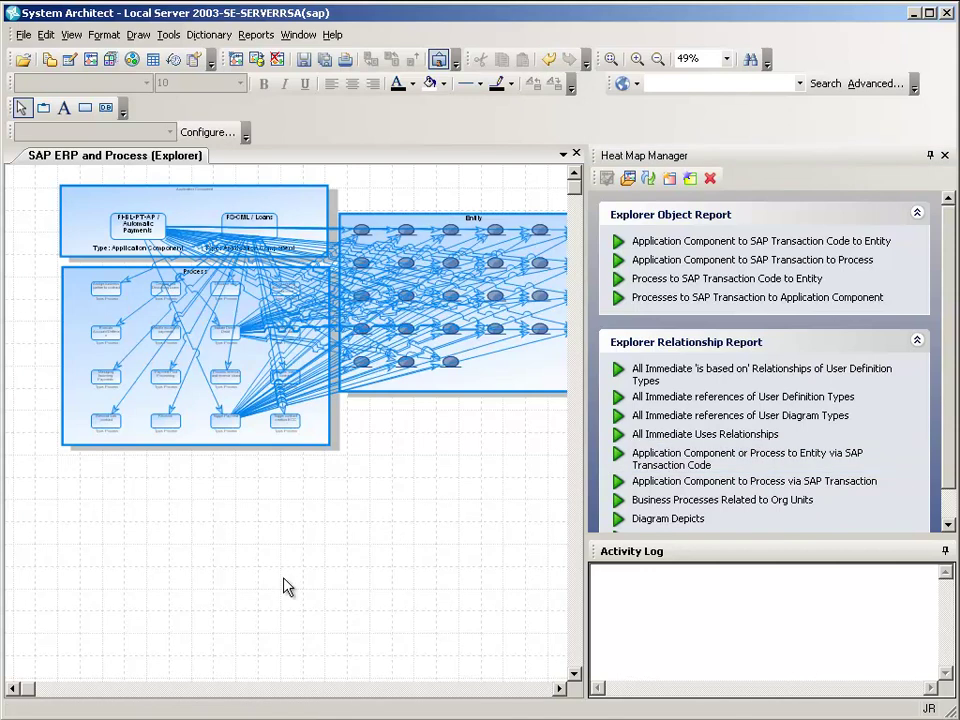
left_click(228, 425)
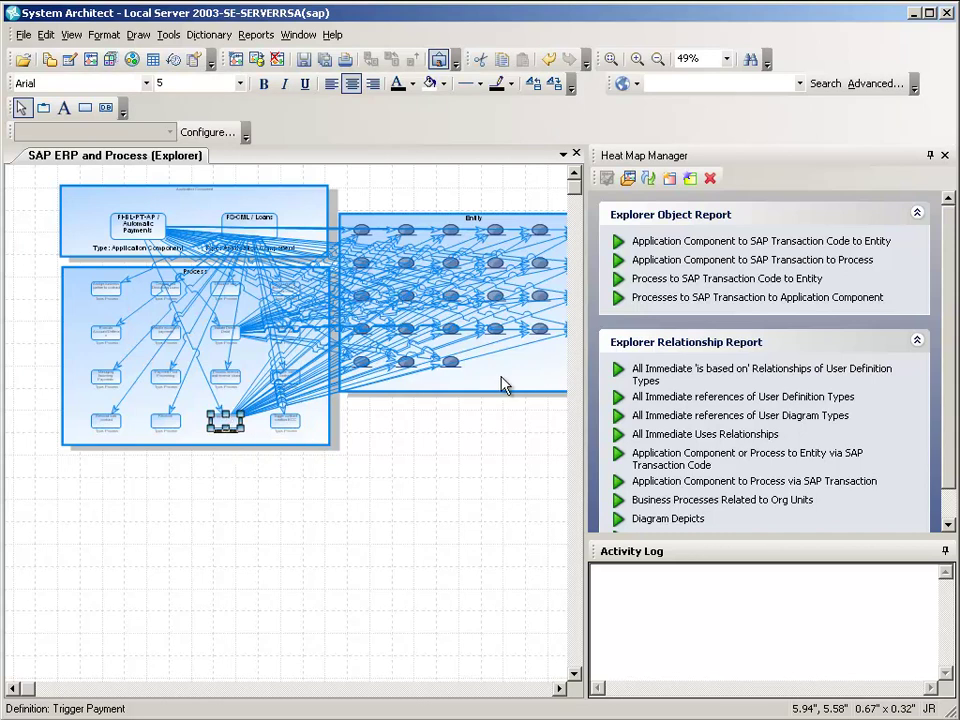
left_click(222, 333)
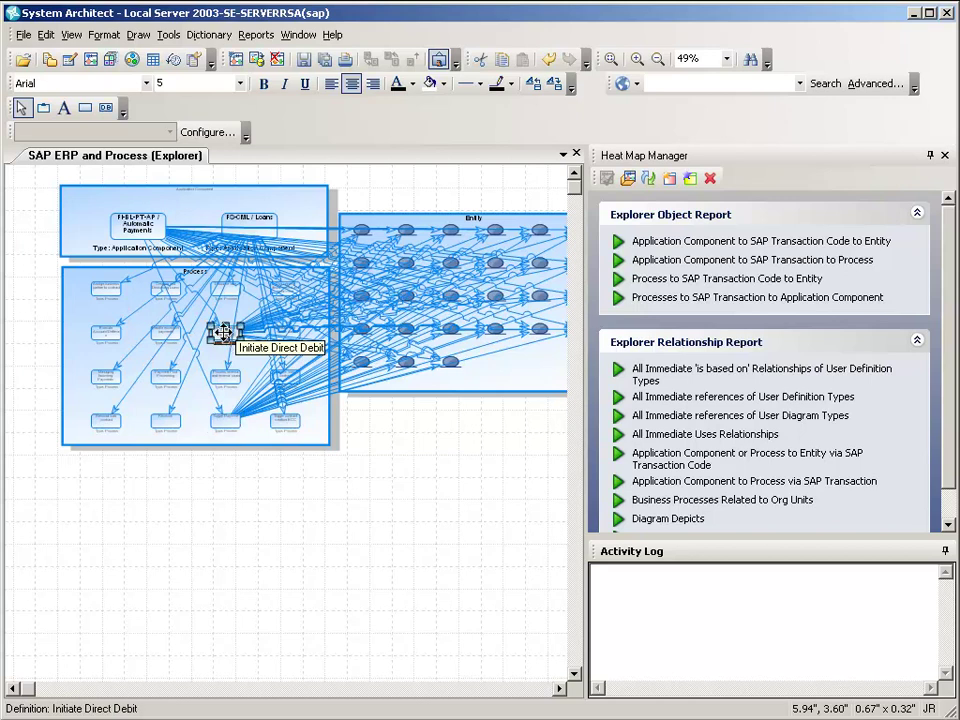
left_click(431, 446)
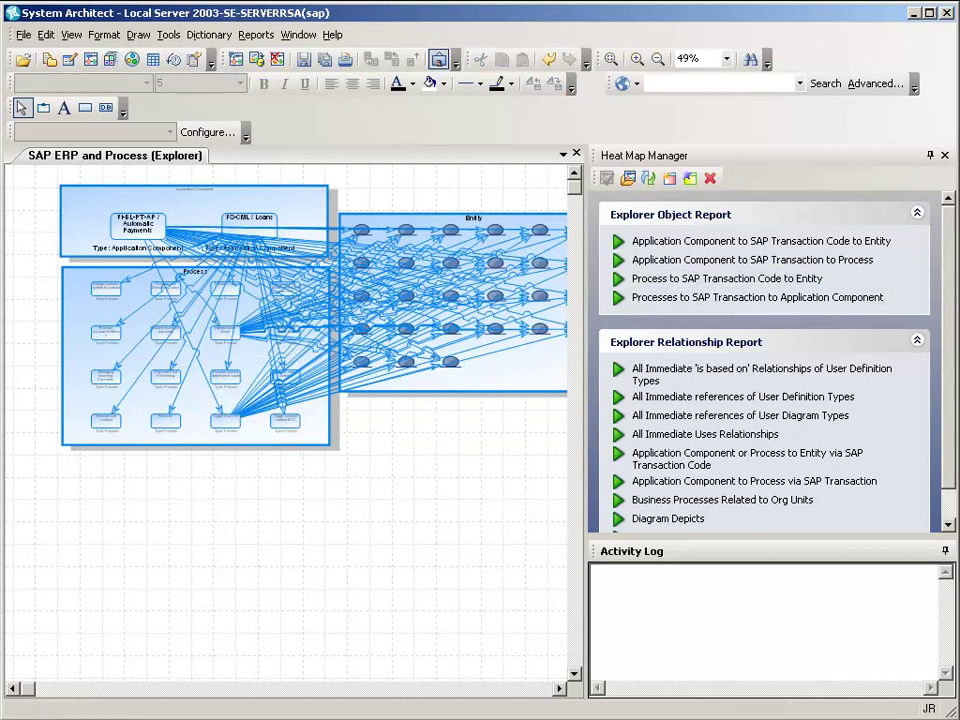
Step: Close the Heat Map Manager and enlarge the diagram to examine the relationship lines between the application components, processes and entities
left_click(944, 155)
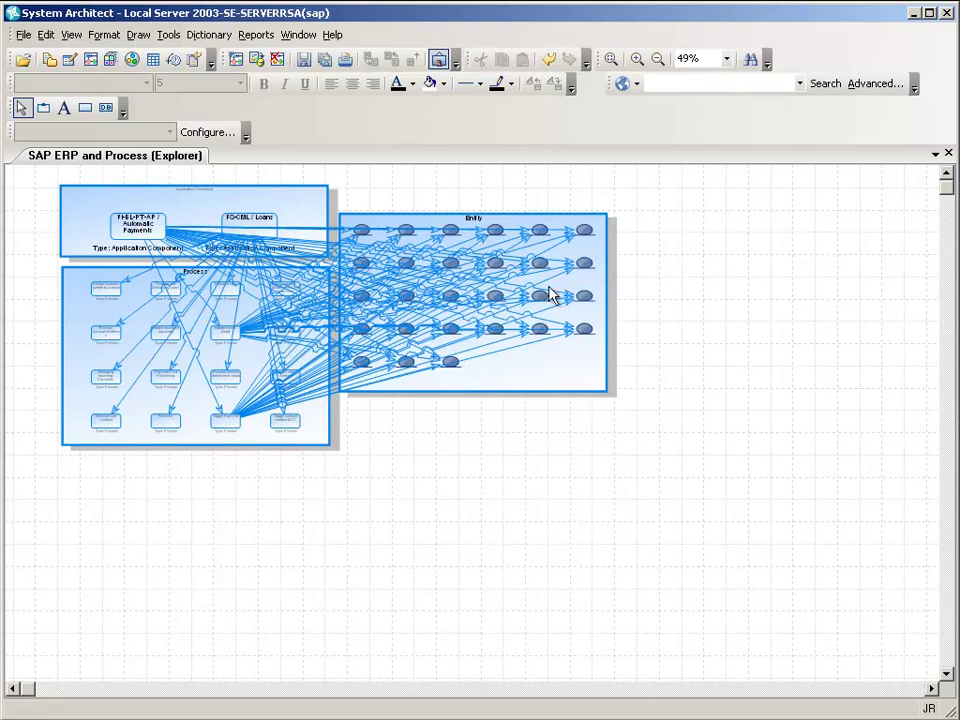
left_click(612, 64)
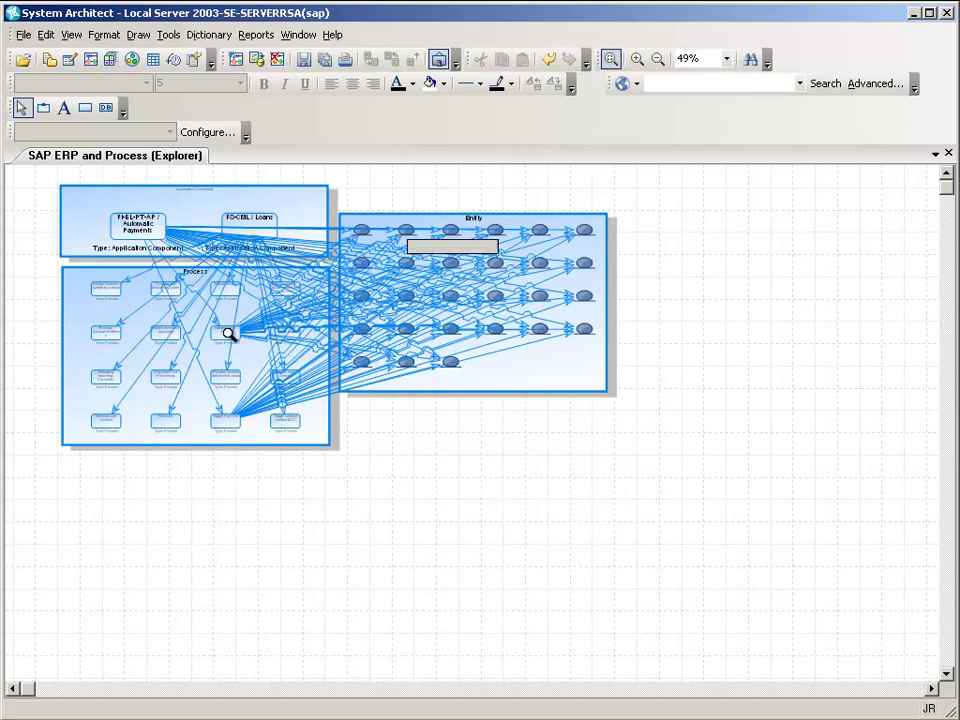
left_click(206, 274)
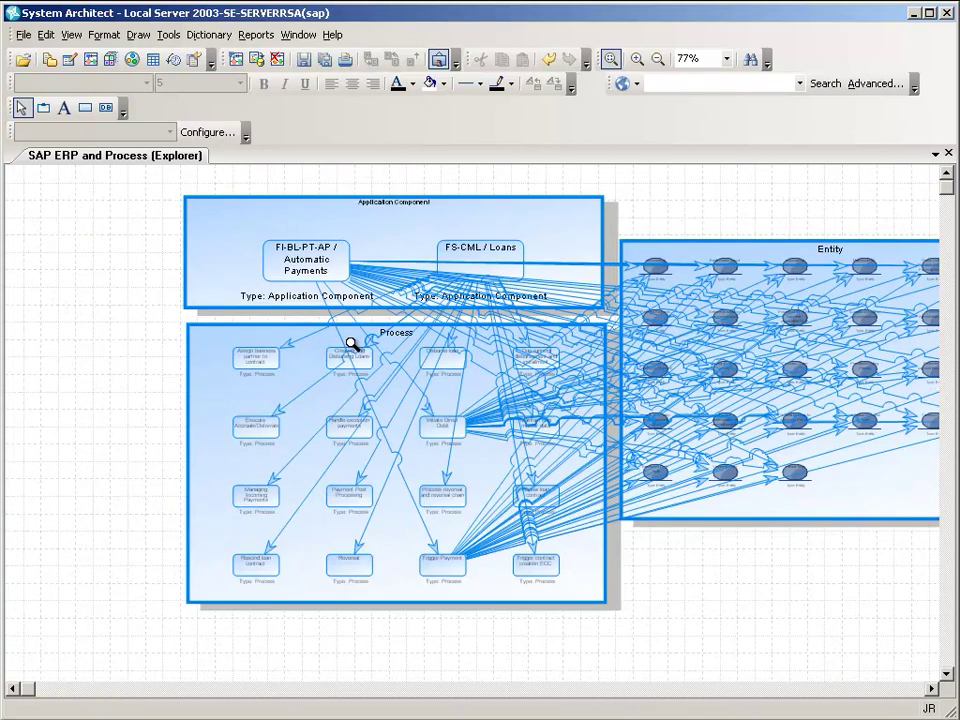